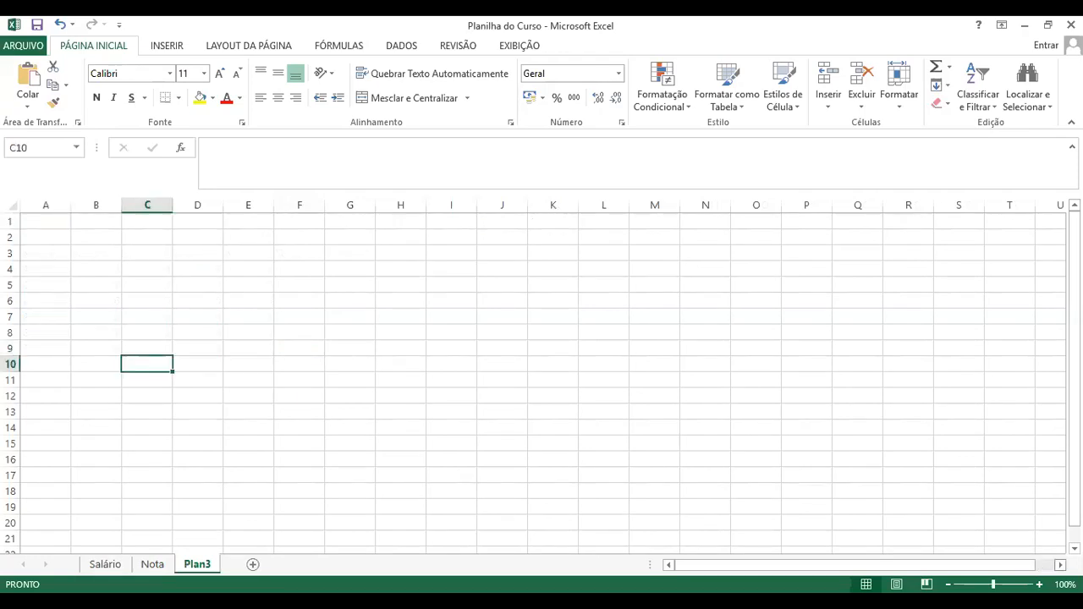
# Enter the heading "Endereços de células" in cell I3 of the Plan3 sheet
pyautogui.keyDown('ctrl'); pyautogui.scroll(7, 759, 295); pyautogui.keyUp('ctrl')
pyautogui.click(760, 297)
pyautogui.doubleClick(763, 296)
pyautogui.write('En')
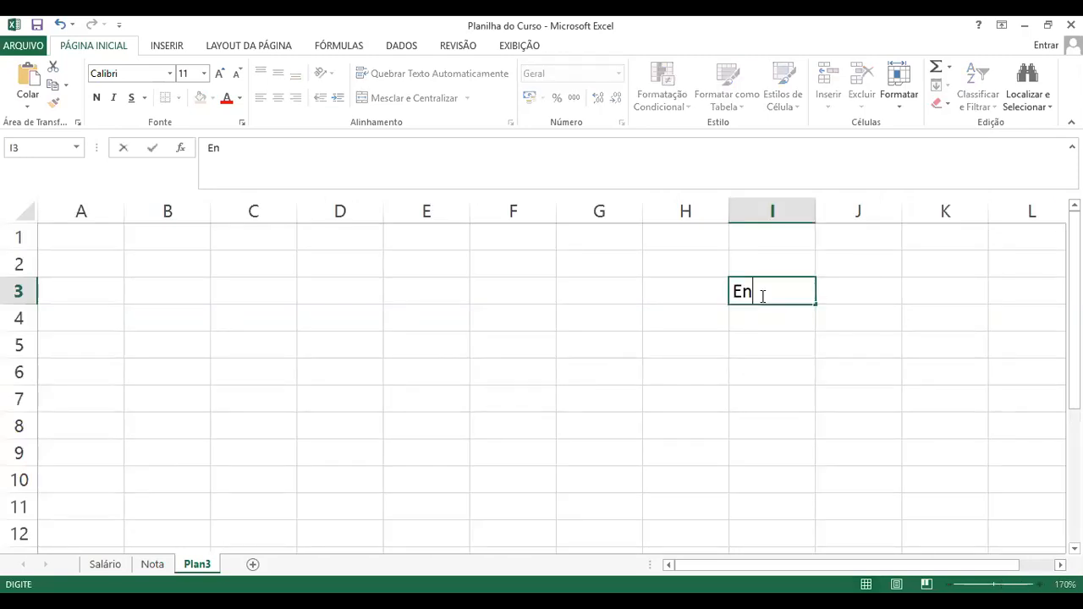
pyautogui.write('dereços')
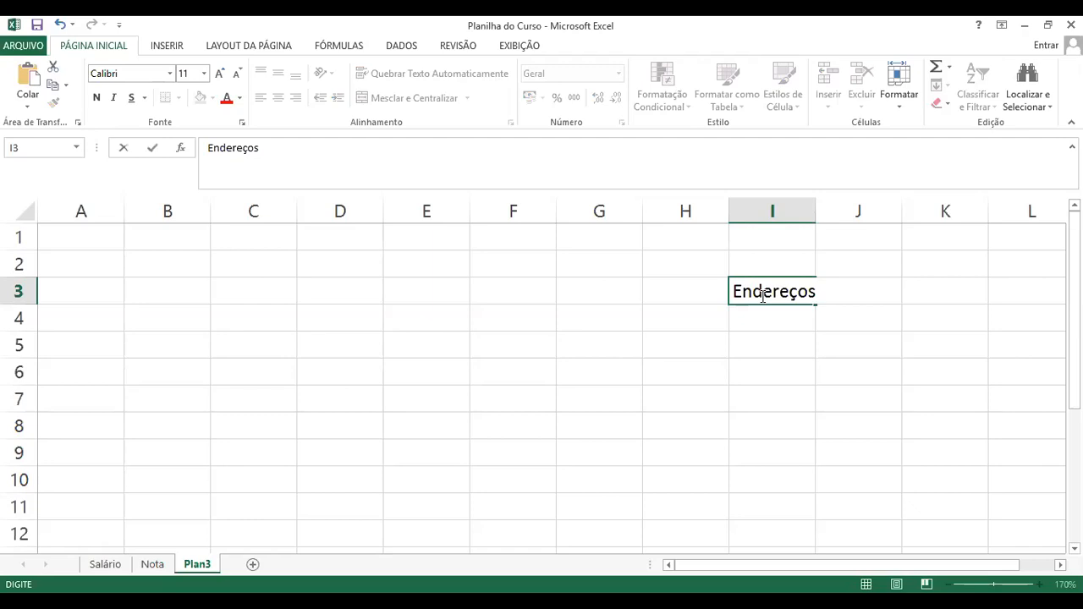
pyautogui.write(' de células')
pyautogui.press('Return')
pyautogui.press('Return')
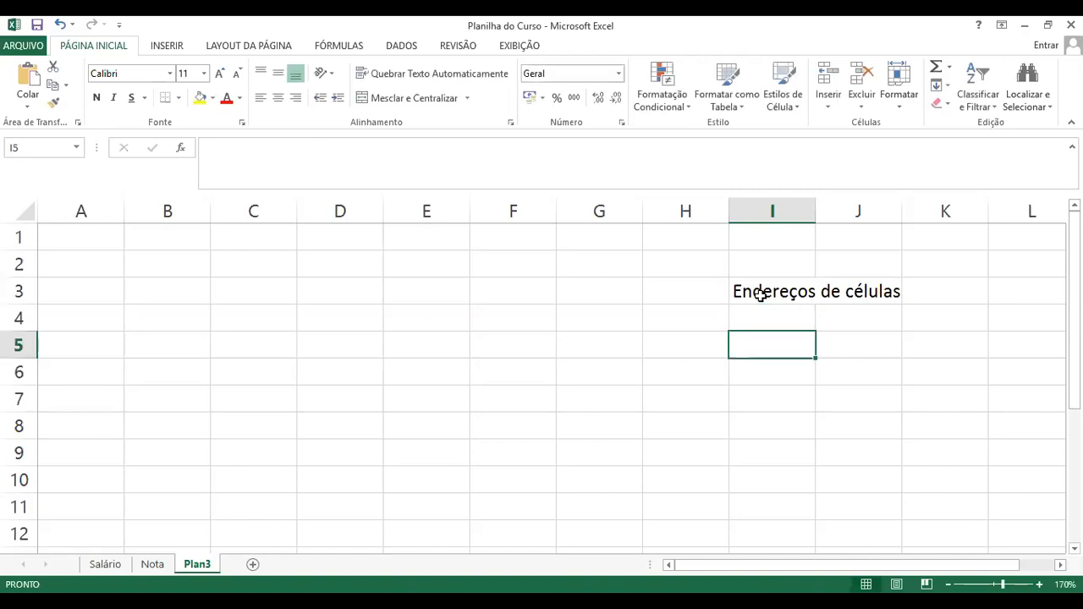
# Enter the label "Célula" in cell I5 and the label "Planilhas" in cell I8
pyautogui.write('Célua')
pyautogui.press('BackSpace')
pyautogui.write('la')
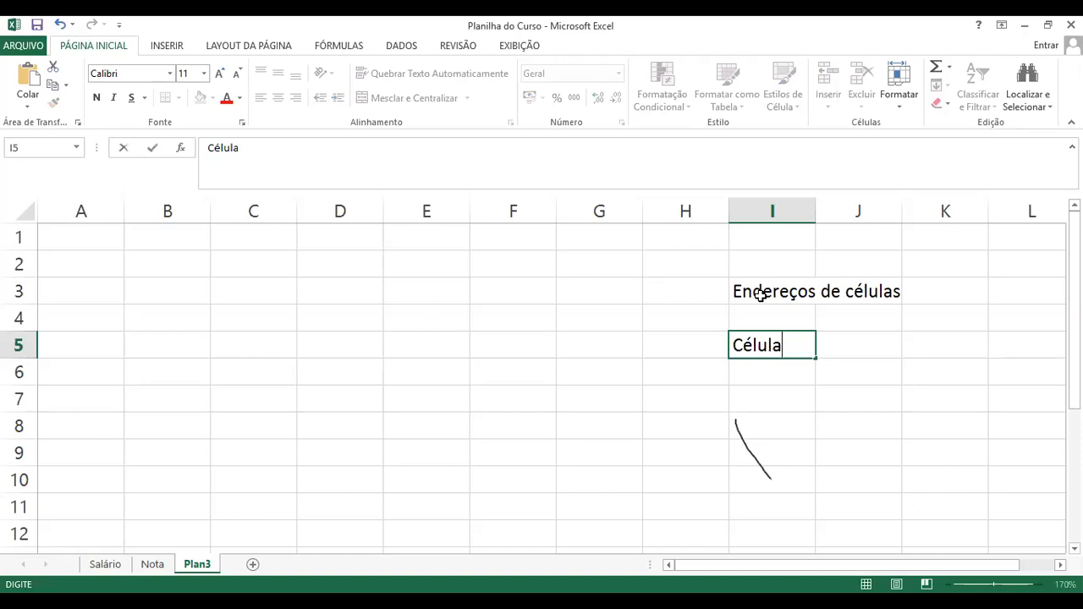
pyautogui.press('Return')
pyautogui.press('Return')
pyautogui.press('Return')
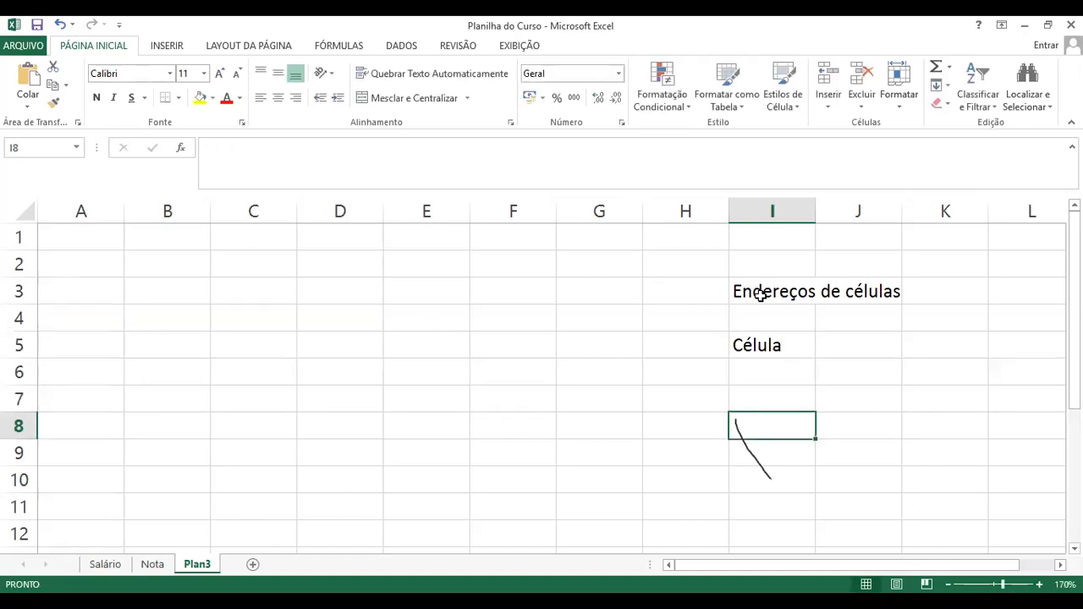
pyautogui.write('Planilhas')
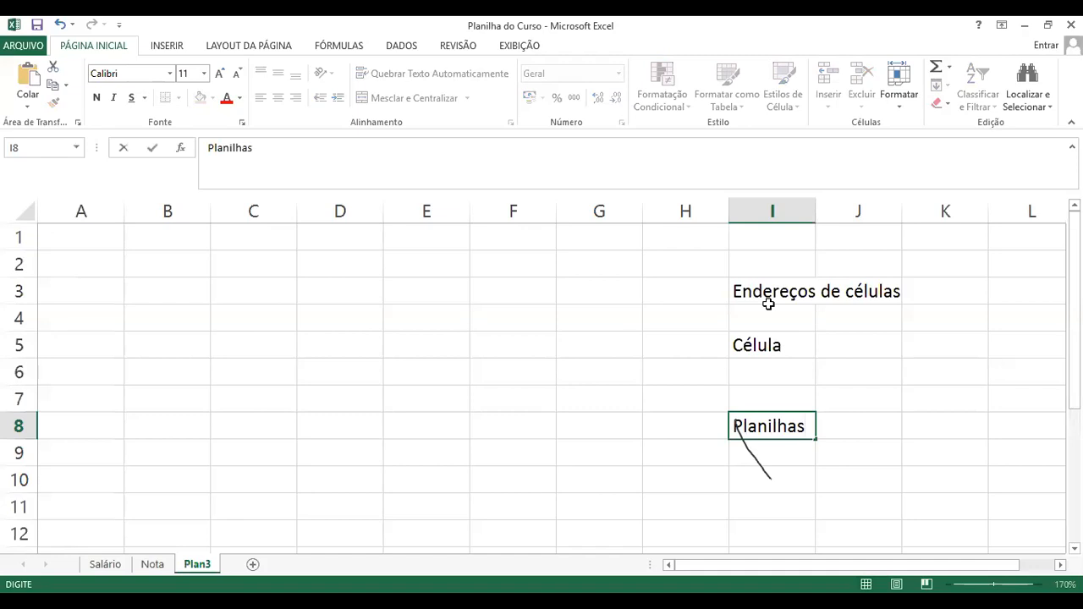
pyautogui.moveTo(770, 294); pyautogui.dragTo(786, 399)
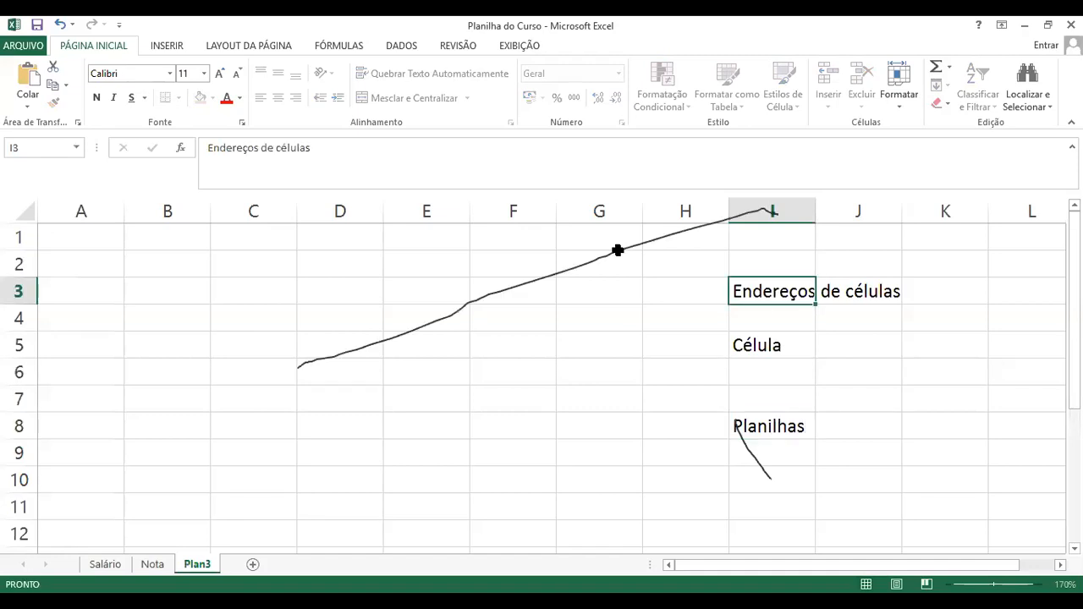
pyautogui.click(614, 255)
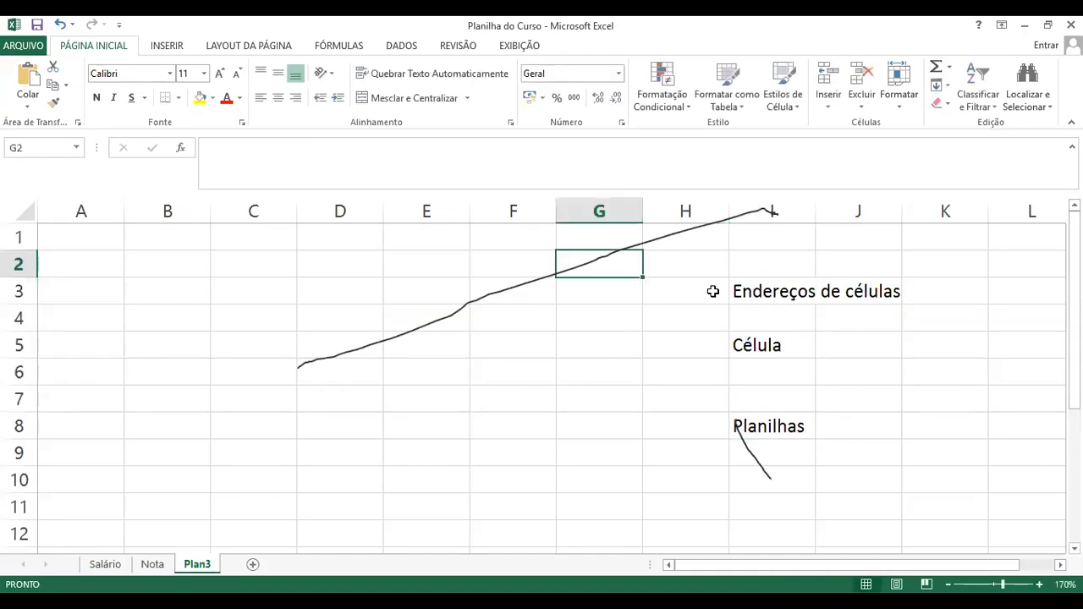
pyautogui.moveTo(757, 294); pyautogui.dragTo(776, 429)
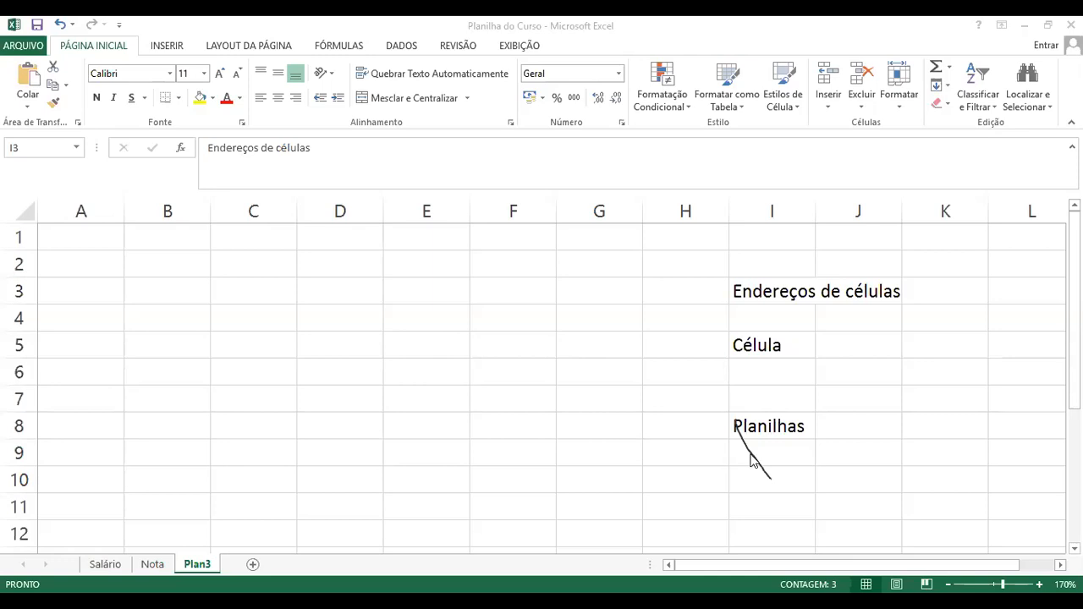
pyautogui.click(599, 399)
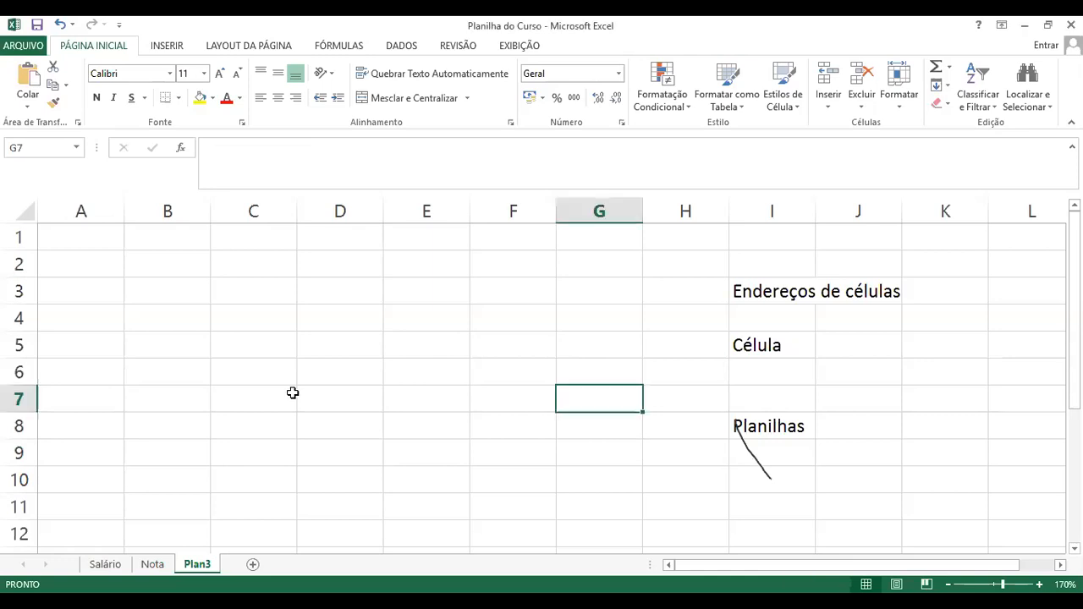
pyautogui.click(156, 292)
pyautogui.click(183, 271)
pyautogui.moveTo(172, 211); pyautogui.dragTo(305, 210)
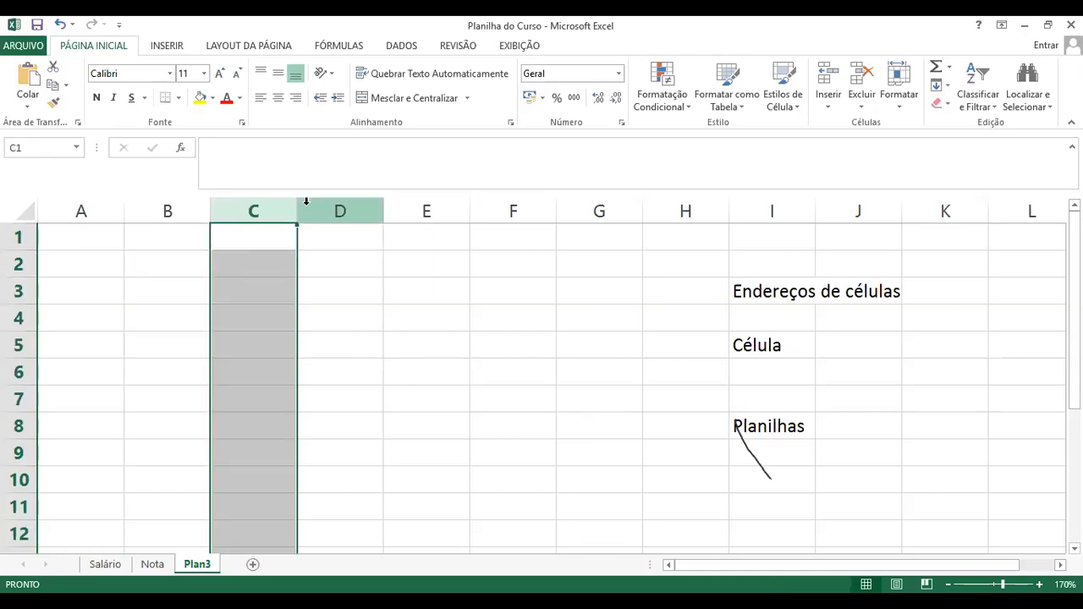
pyautogui.click(398, 211)
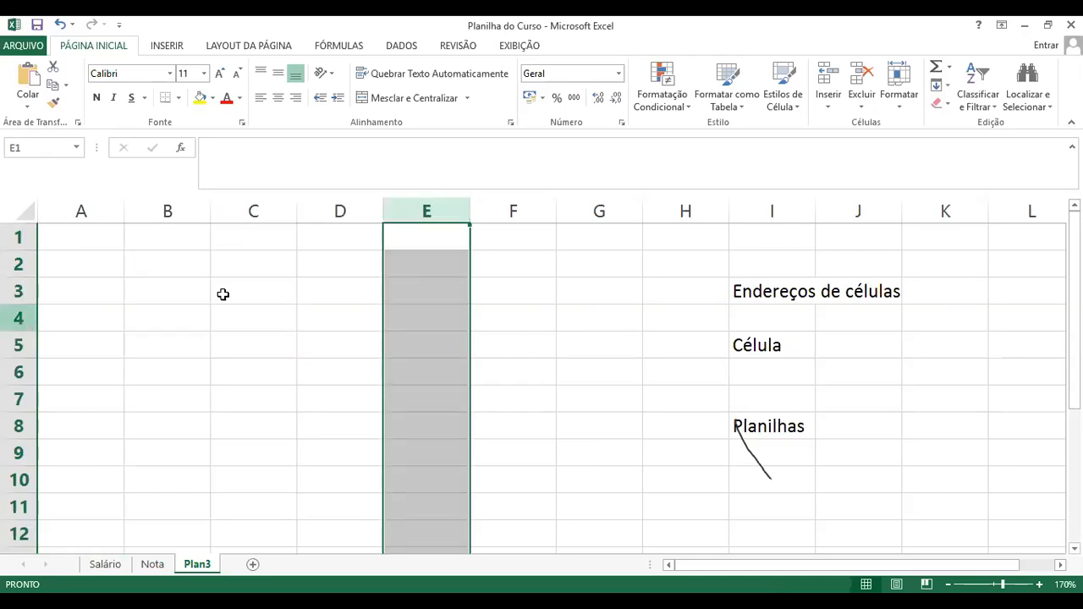
pyautogui.click(22, 324)
# Enter a formula in cell C3 that adds cells E3 and E2 (=e3+e2)
pyautogui.click(249, 299)
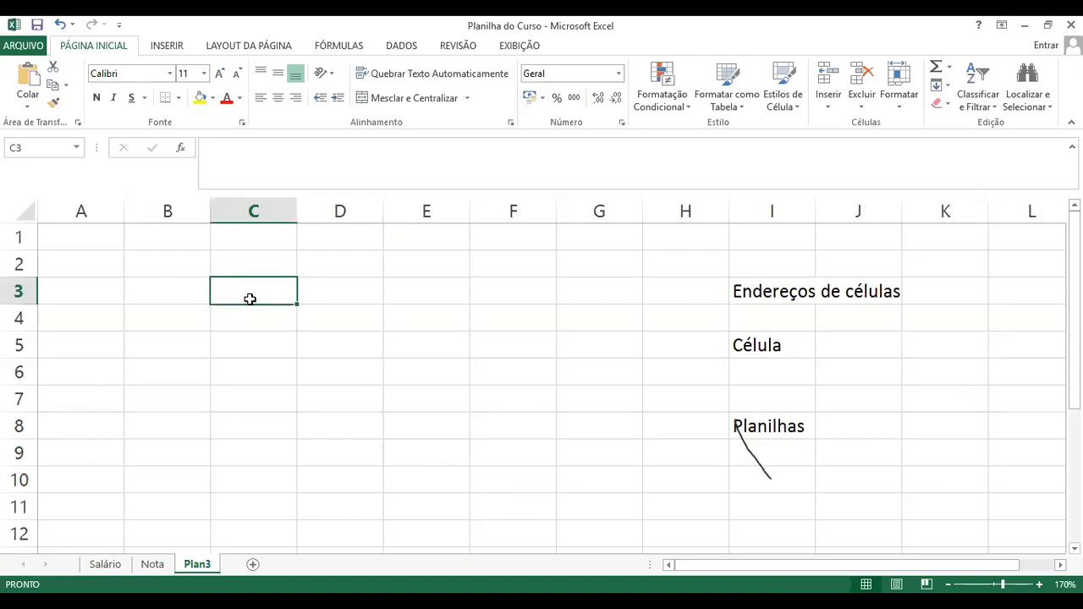
pyautogui.write('=')
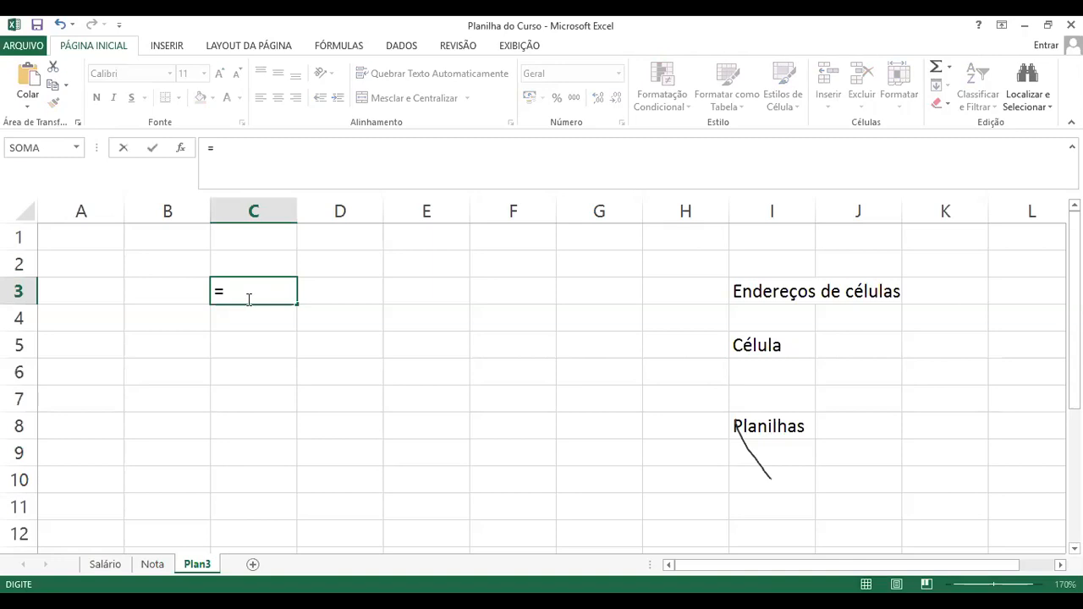
pyautogui.click(386, 283)
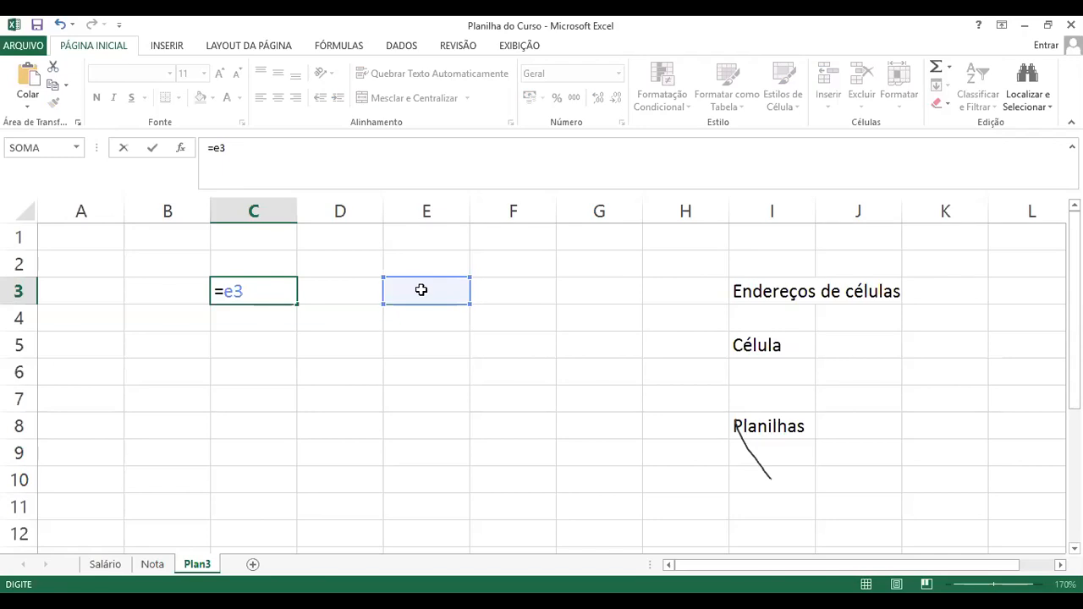
pyautogui.write('+e2')
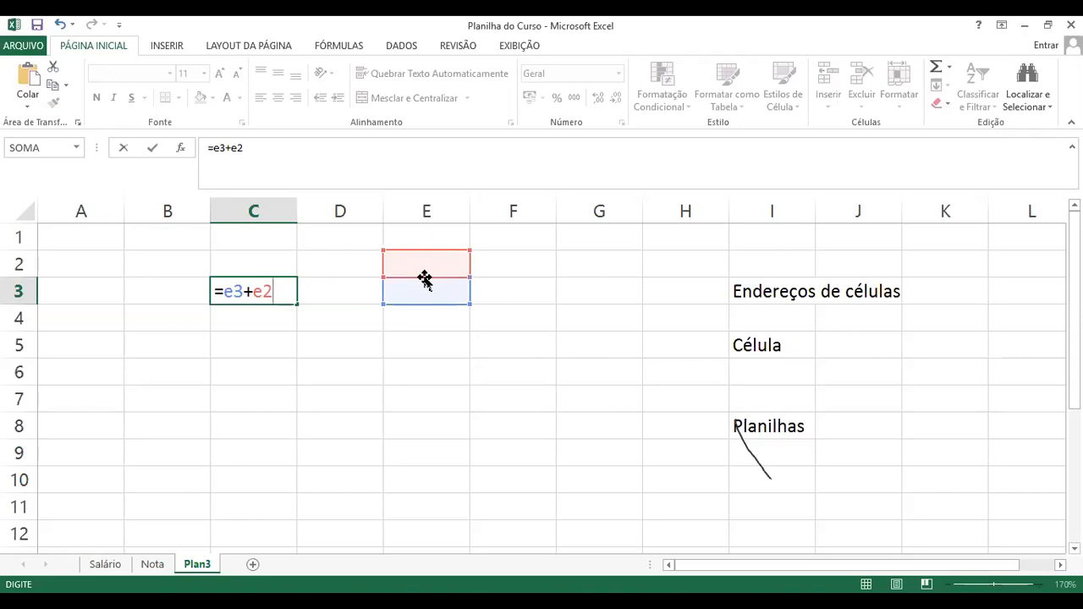
pyautogui.press('Return')
pyautogui.click(269, 297)
# Enter the value 2 in cell E2 and the value 4 in cell E3
pyautogui.click(404, 266)
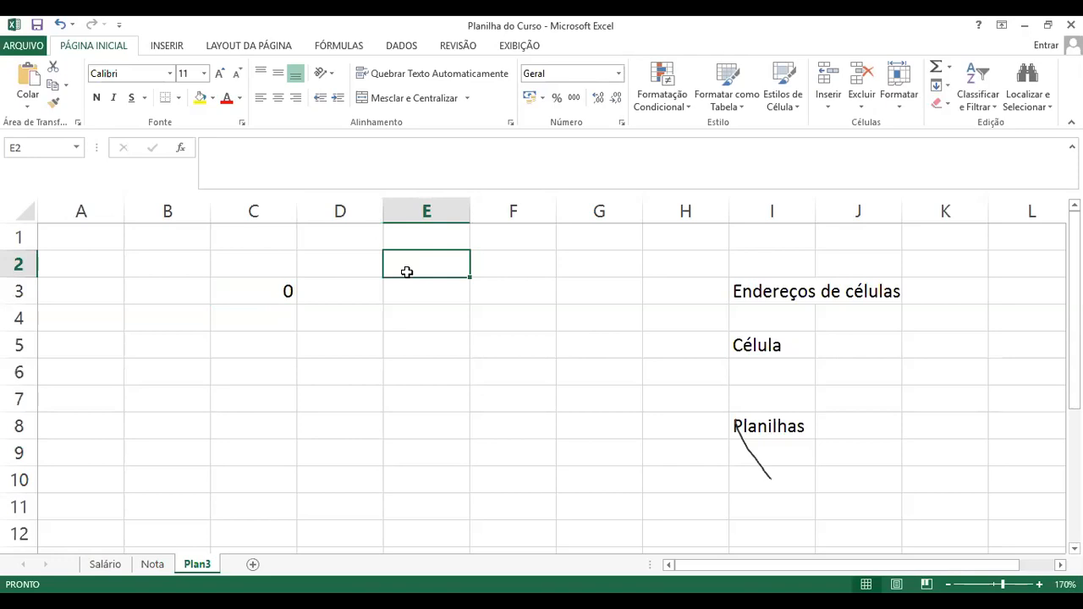
pyautogui.write('2')
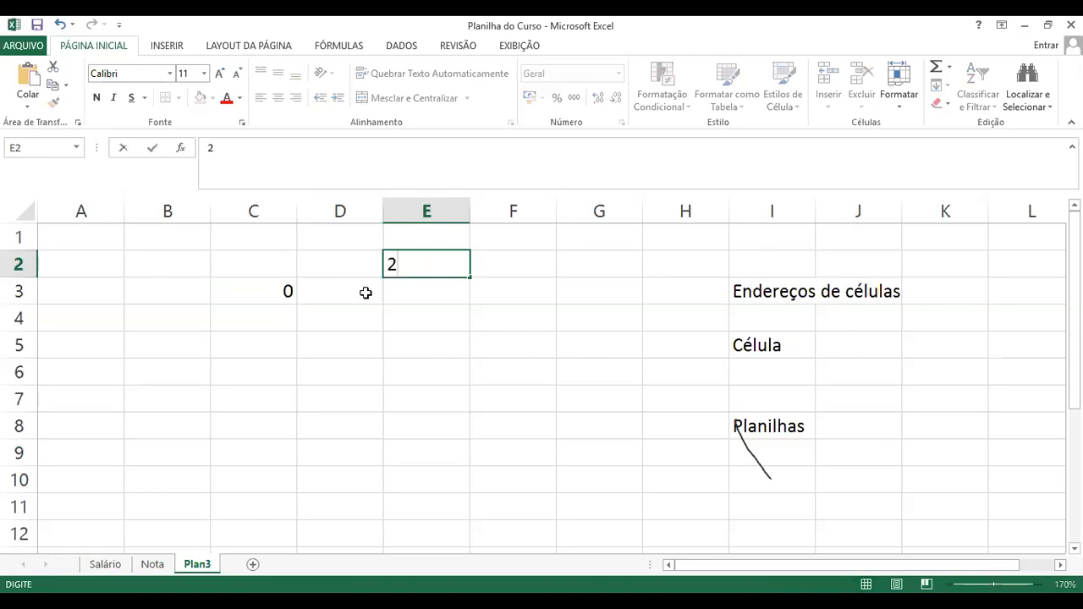
pyautogui.press('Return')
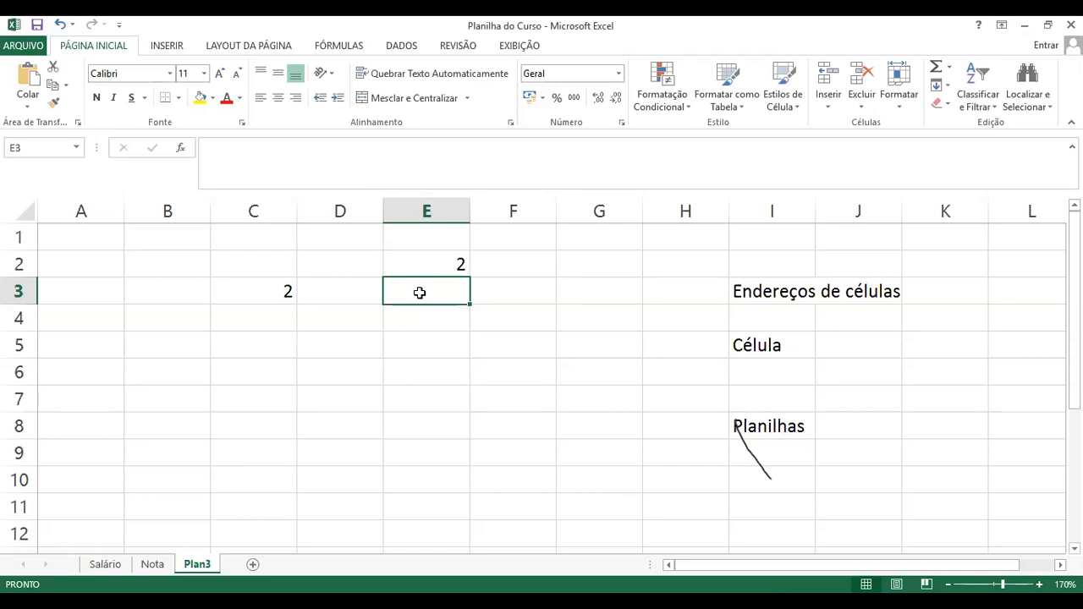
pyautogui.write('4')
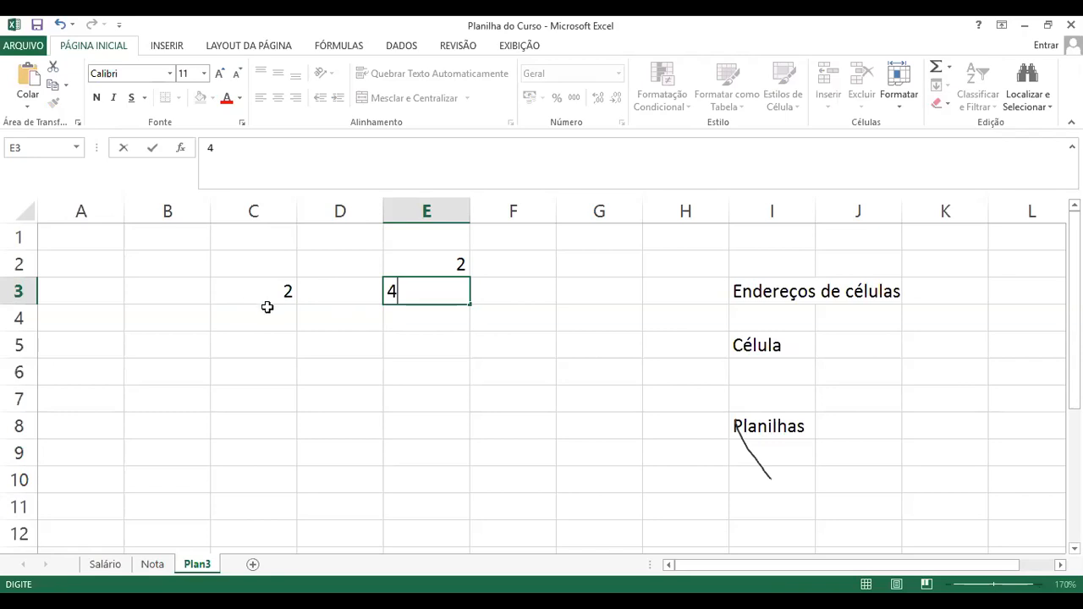
pyautogui.press('Return')
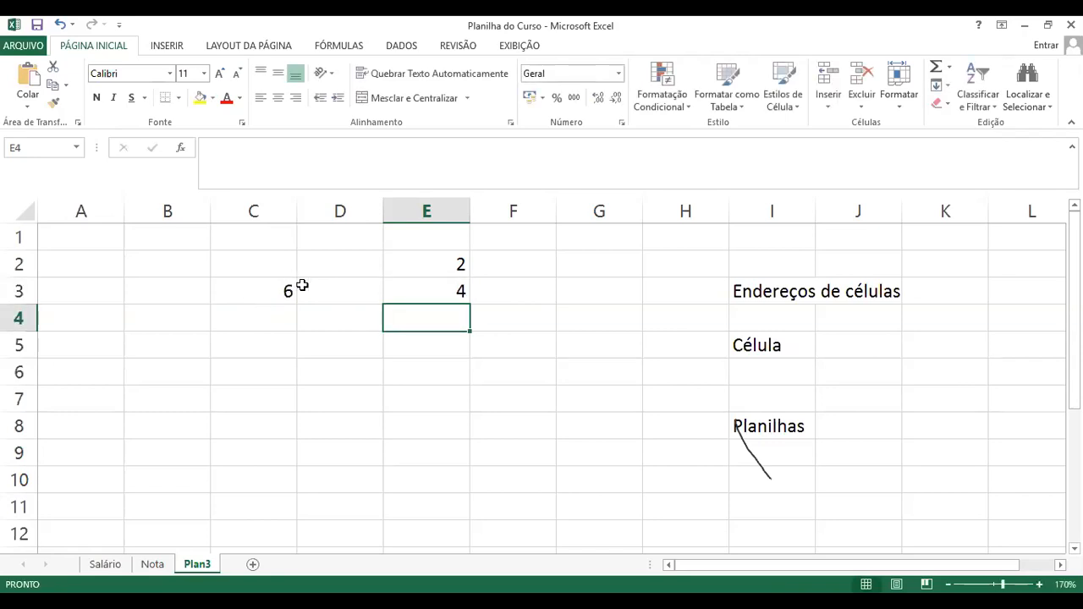
pyautogui.moveTo(347, 263); pyautogui.dragTo(431, 319)
pyautogui.moveTo(271, 264); pyautogui.dragTo(608, 128)
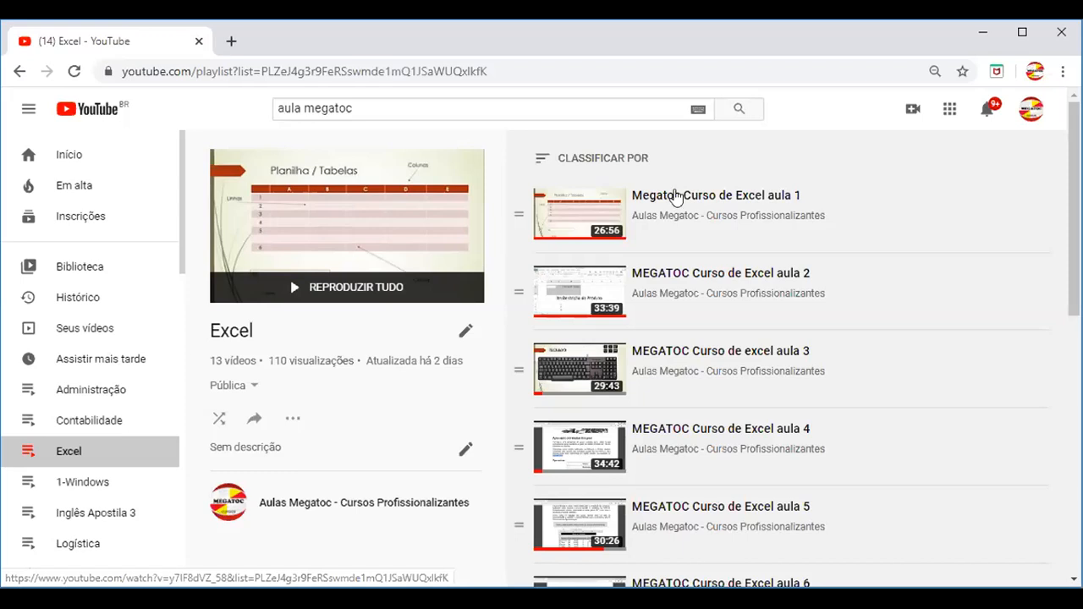
# Play the video "Megatoc Curso de Excel aula 1" from the Excel playlist on YouTube and raise the player volume to maximum
pyautogui.click(661, 213)
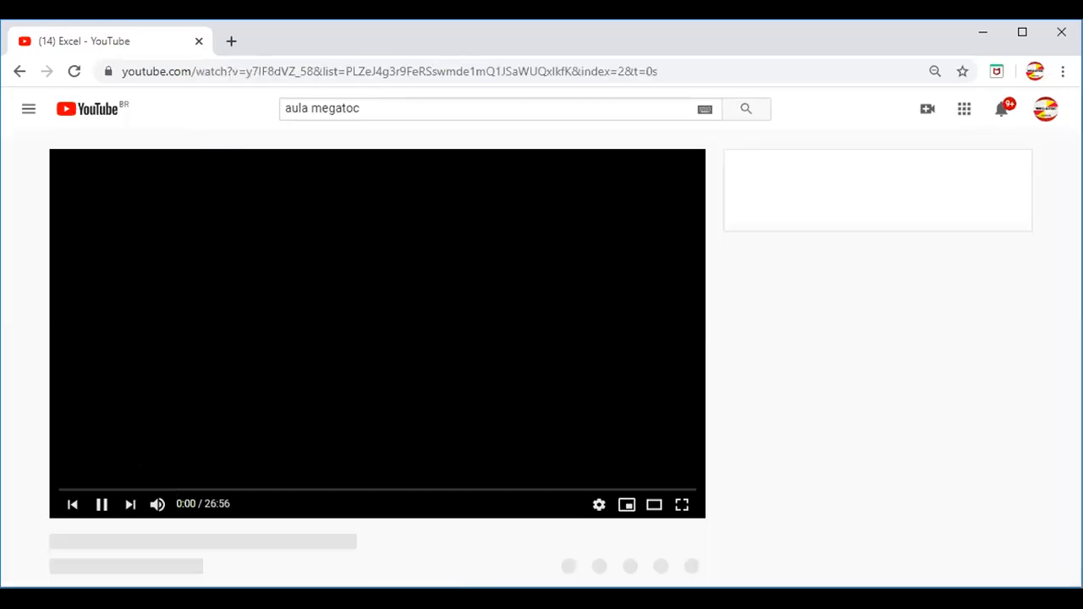
pyautogui.click(178, 506)
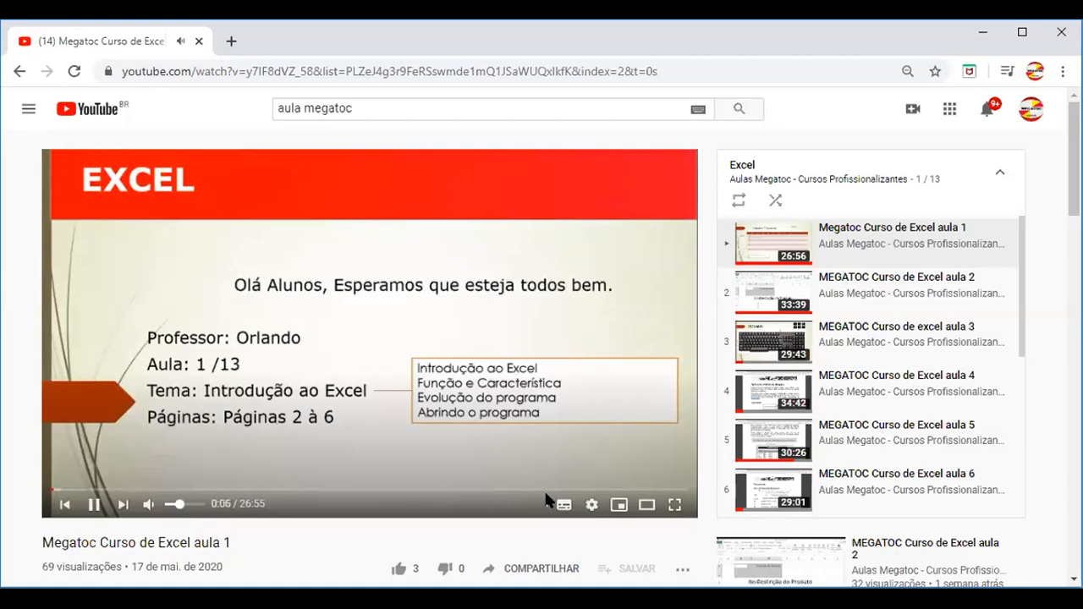
pyautogui.moveTo(189, 506); pyautogui.dragTo(197, 507)
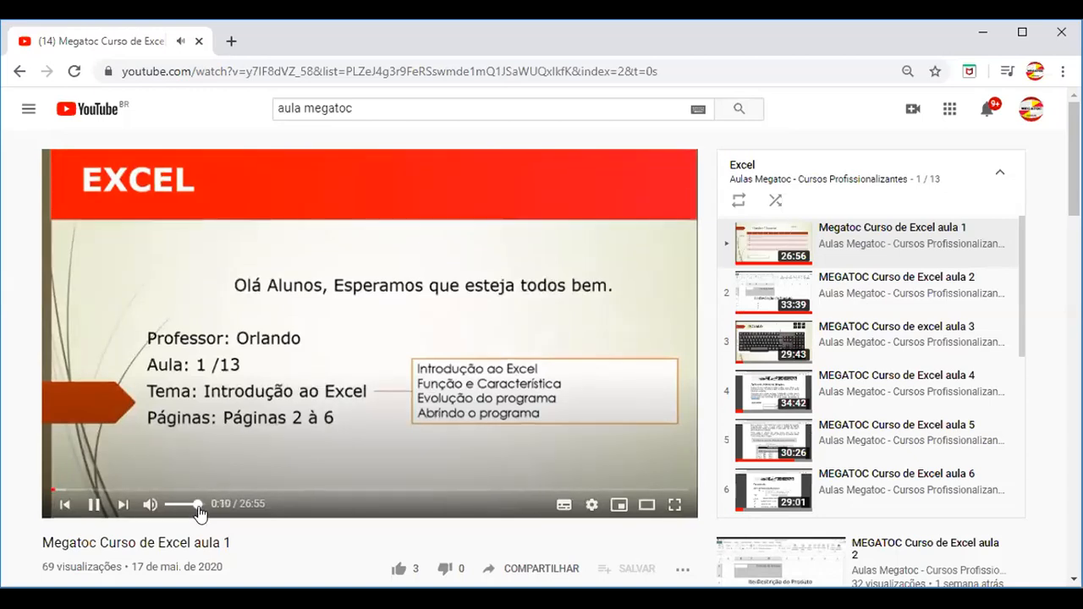
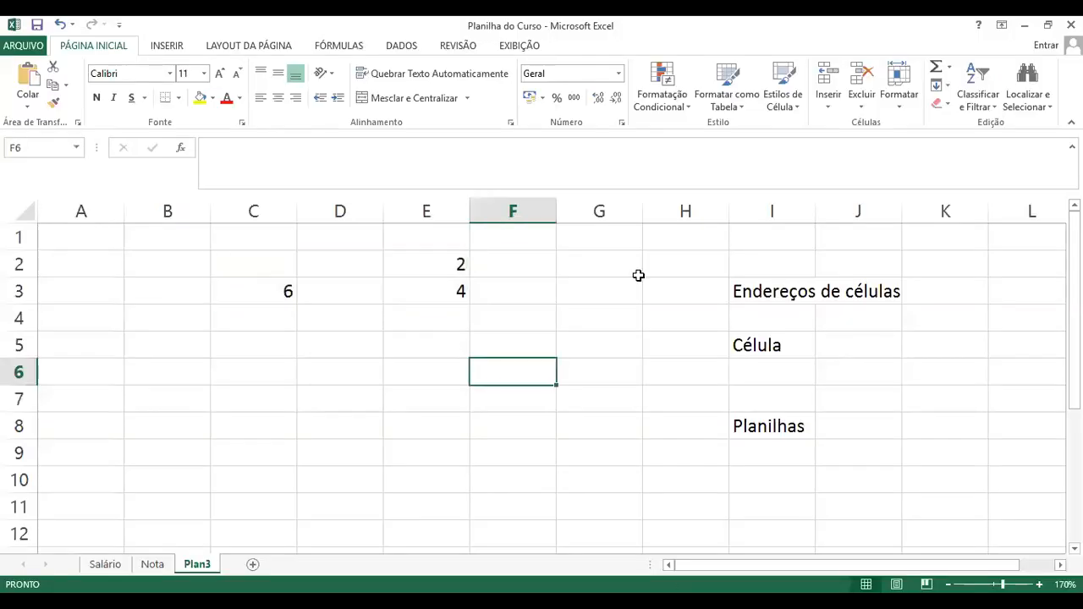
# In the Excel workbook, clear the sample labels in range G2:J9 and the formula and numbers in range C1:F5
pyautogui.moveTo(638, 275); pyautogui.dragTo(898, 444)
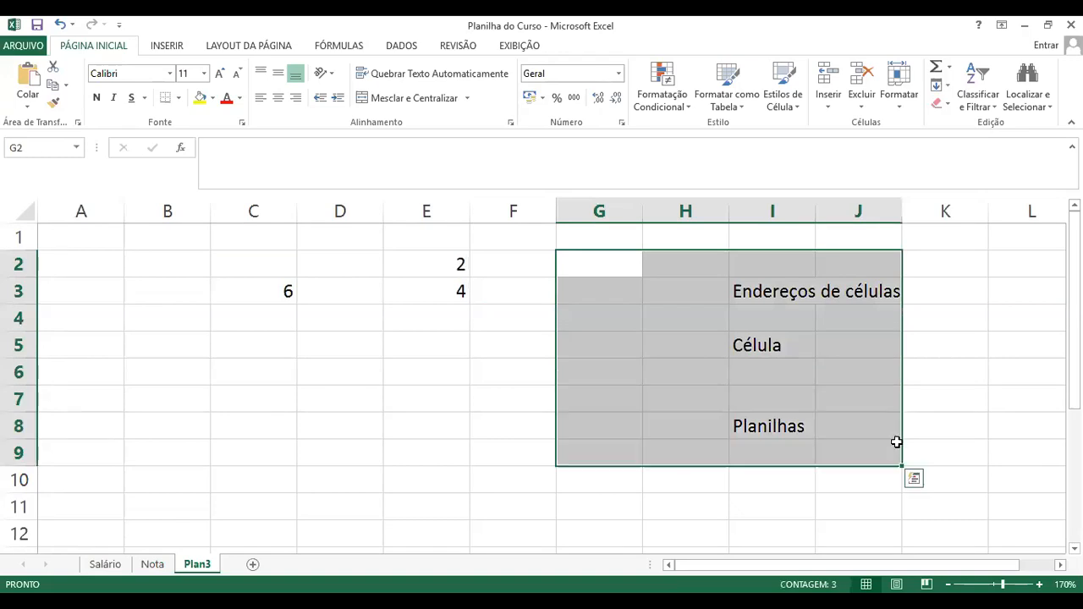
pyautogui.press('Delete')
pyautogui.moveTo(272, 241); pyautogui.dragTo(511, 337)
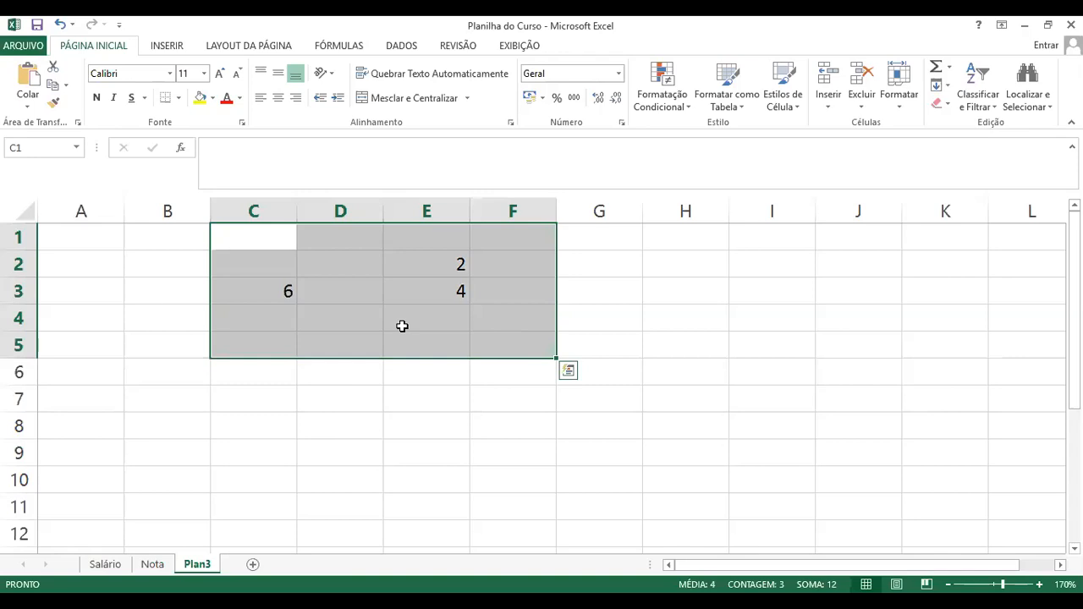
pyautogui.click(151, 310)
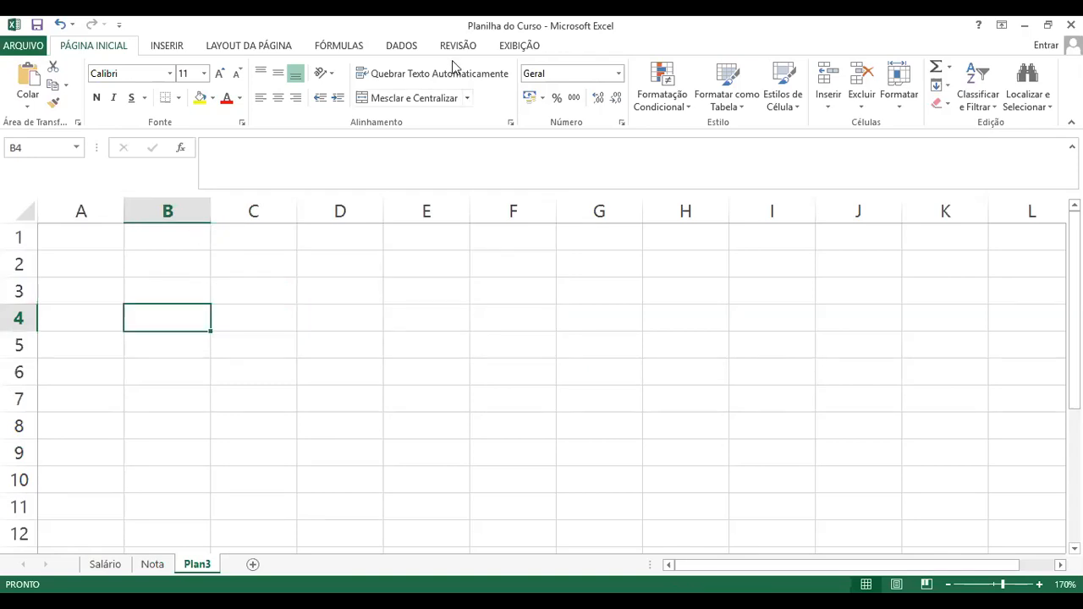
# Enter the text "Lua" in cell F3 and the number 200 in cell B3
pyautogui.click(271, 377)
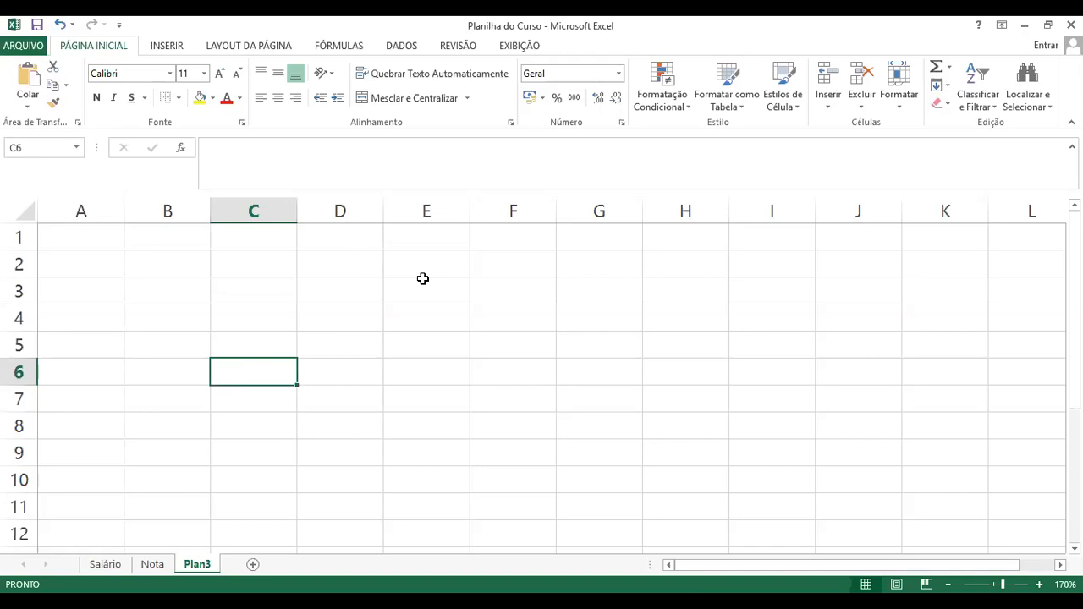
pyautogui.click(356, 265)
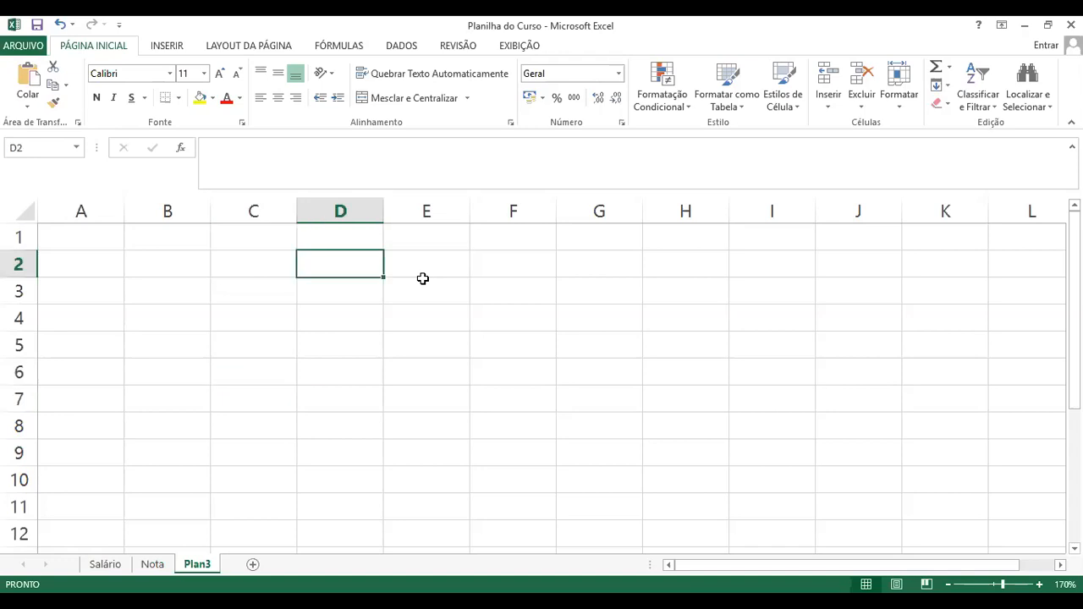
pyautogui.click(502, 292)
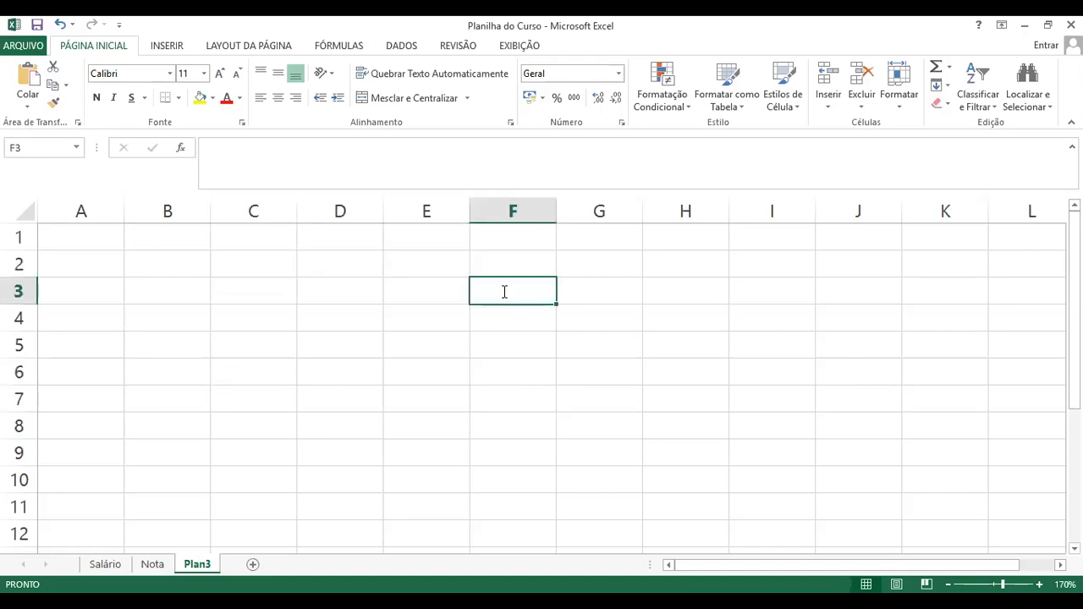
pyautogui.write('Lua')
pyautogui.press('Return')
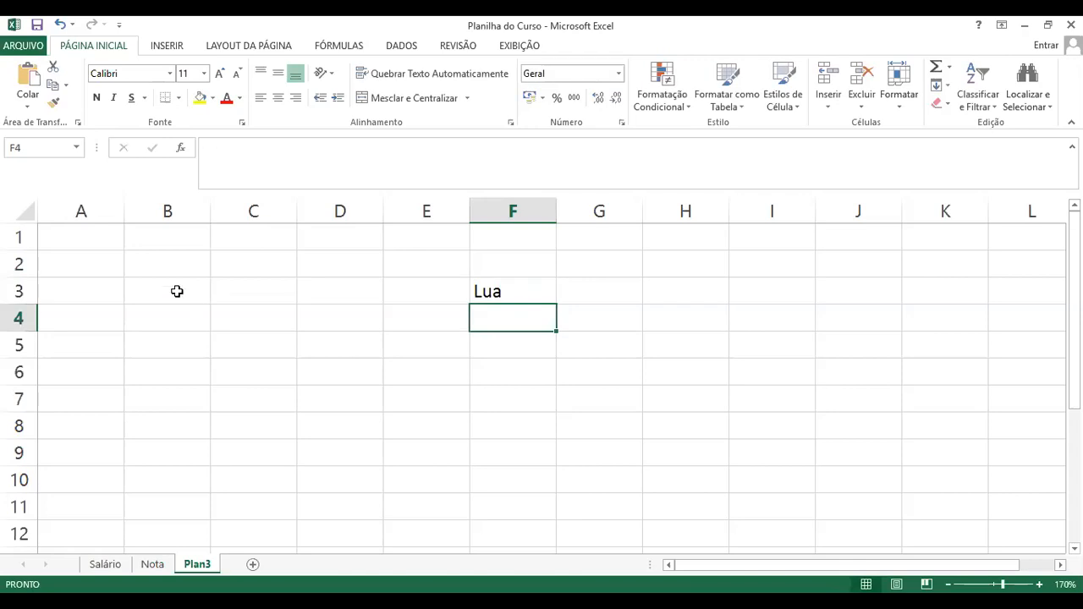
pyautogui.click(178, 291)
pyautogui.write('200')
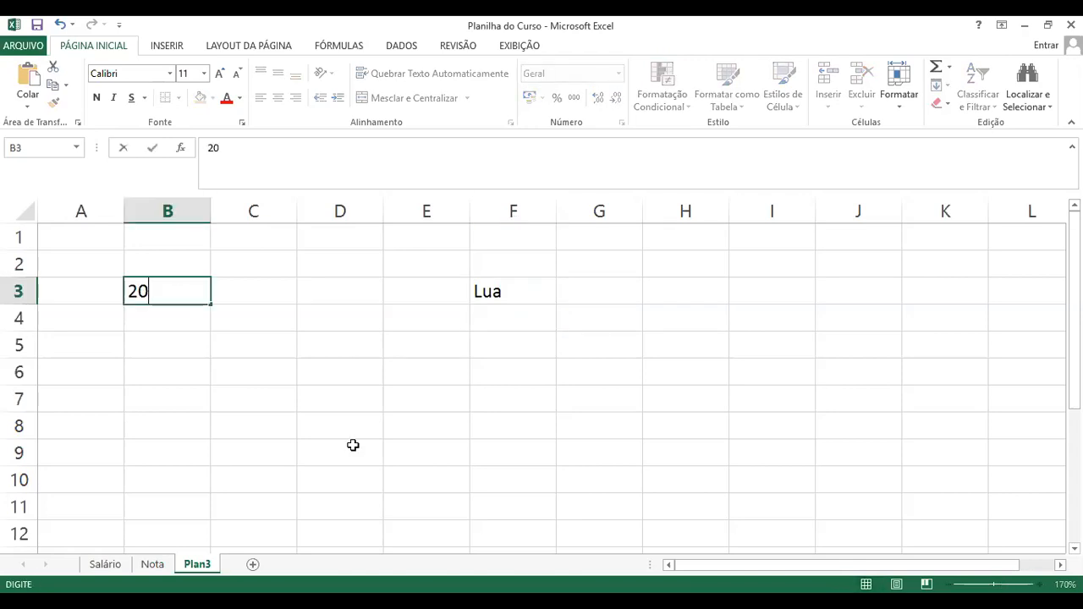
pyautogui.click(692, 487)
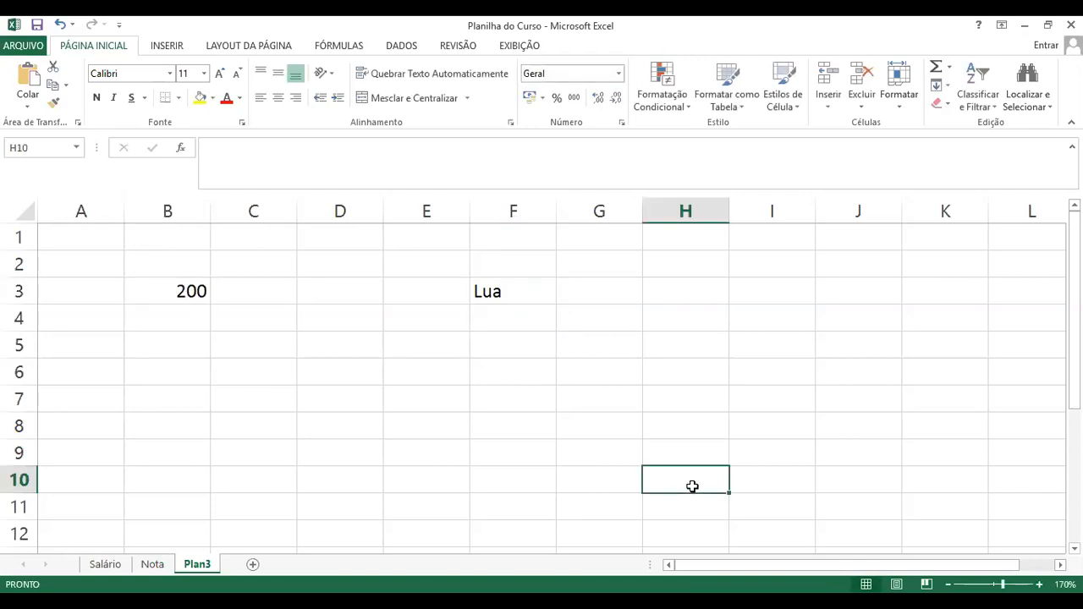
# Enter the number 50 in cell H10
pyautogui.write('50')
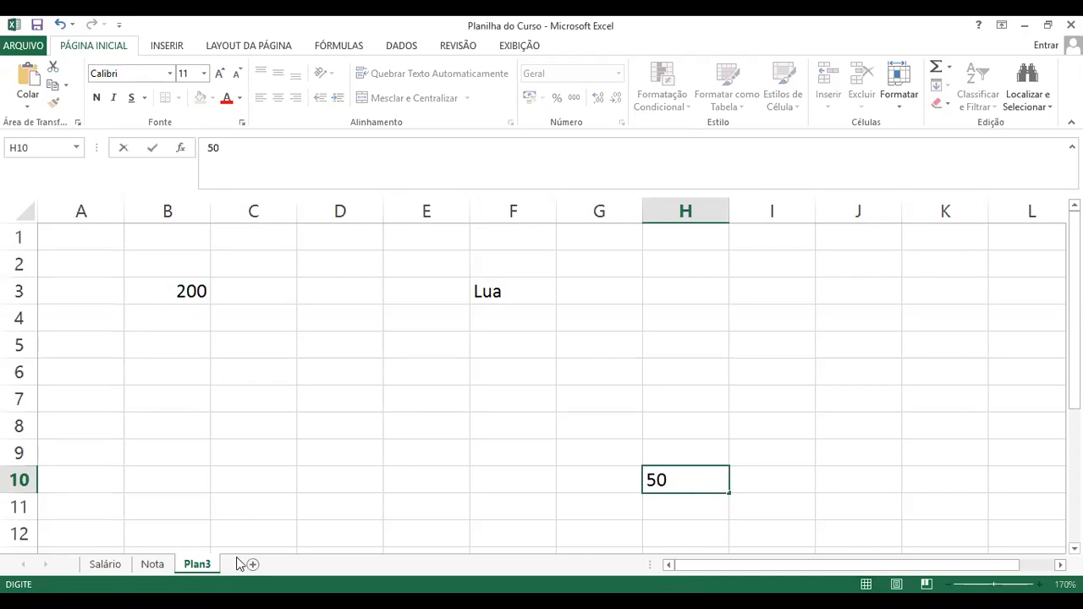
pyautogui.press('Return')
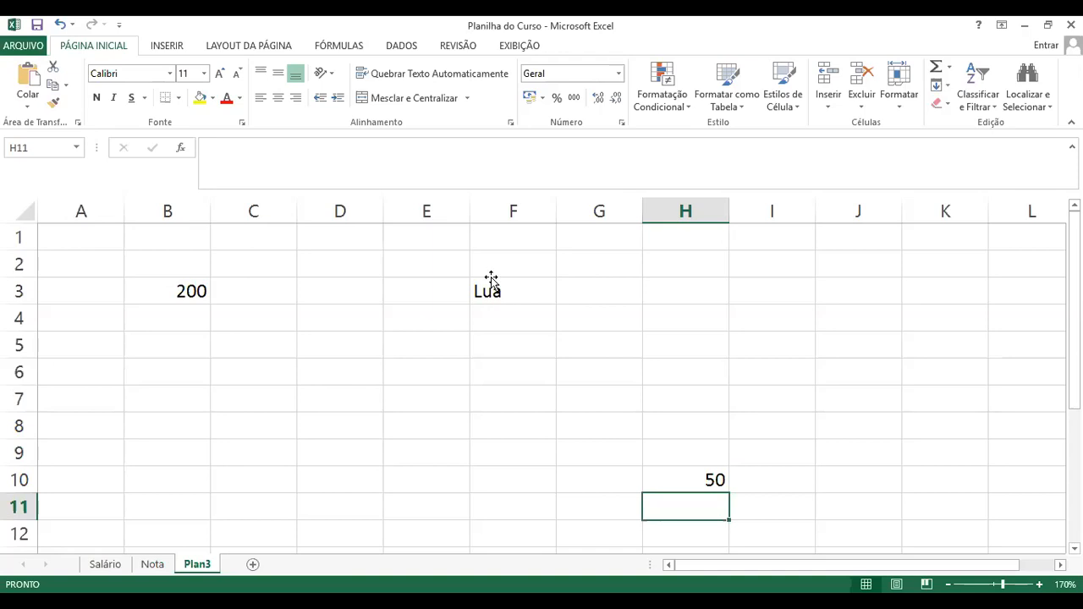
# Examine the address and content of the cell containing "Lua"
pyautogui.click(518, 296)
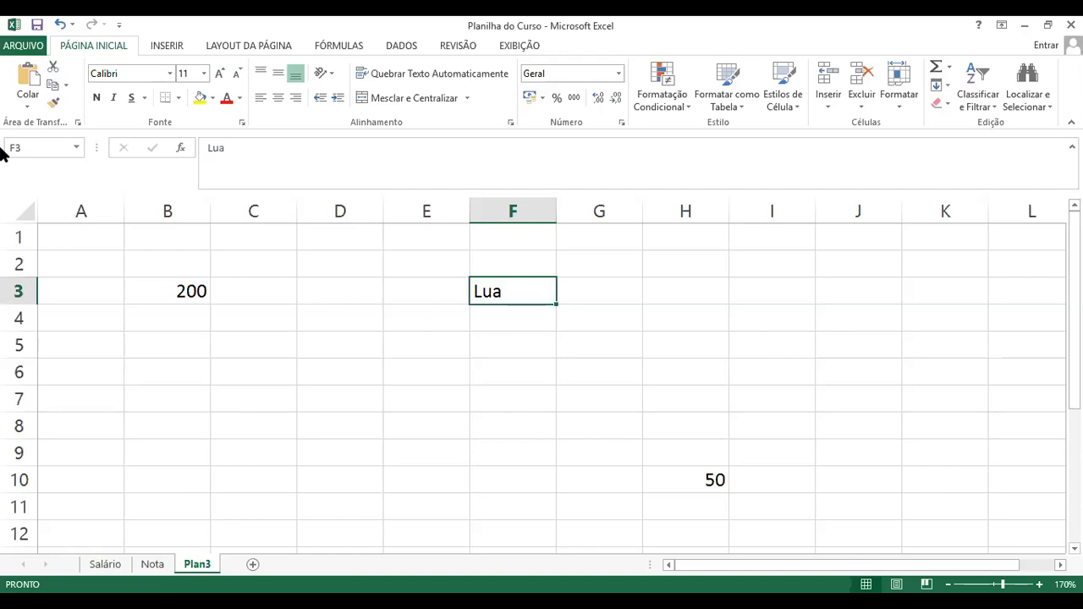
pyautogui.doubleClick(204, 149)
pyautogui.click(357, 404)
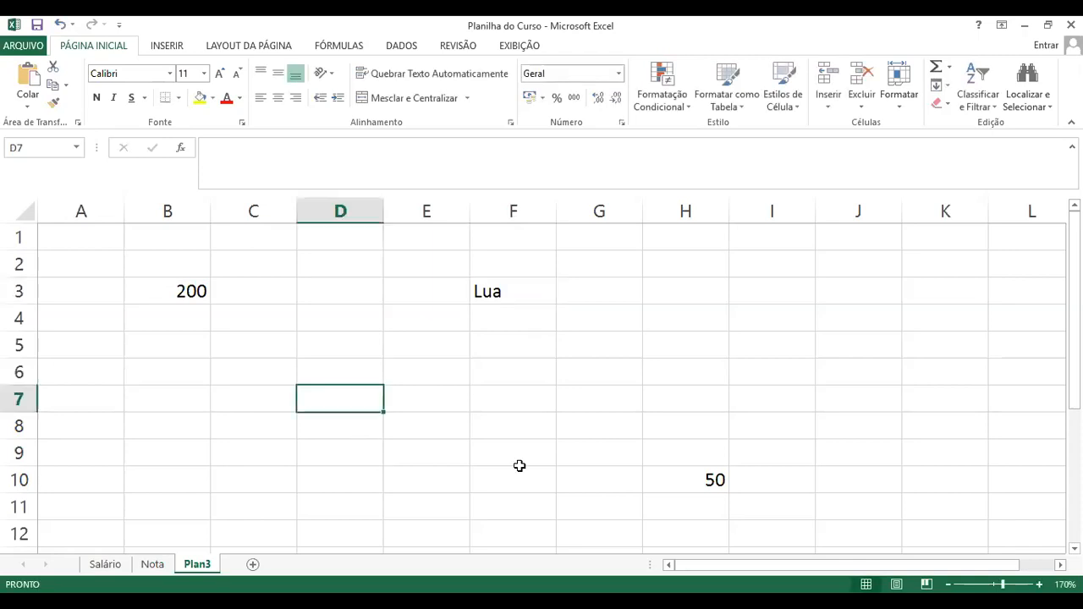
pyautogui.click(569, 471)
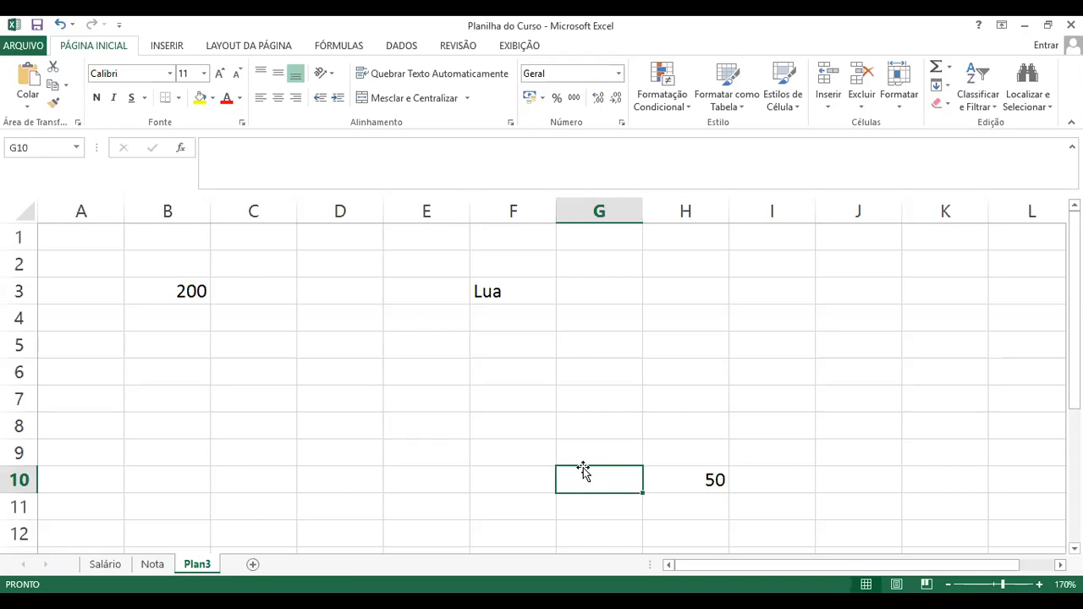
pyautogui.click(497, 292)
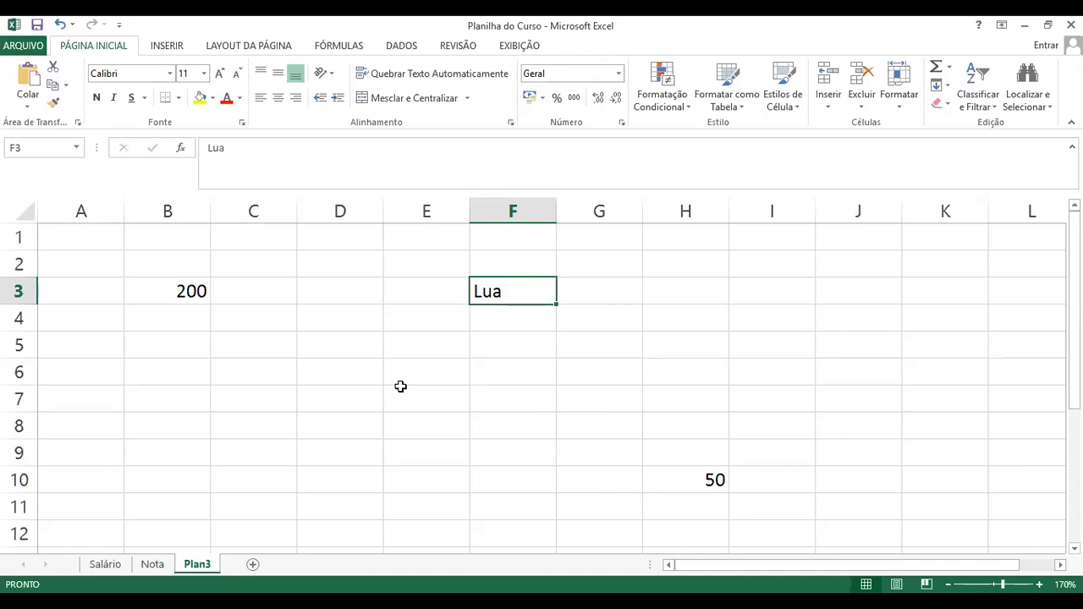
# Begin a formula in cell C6 with a reference to cell B3
pyautogui.click(369, 380)
pyautogui.click(255, 377)
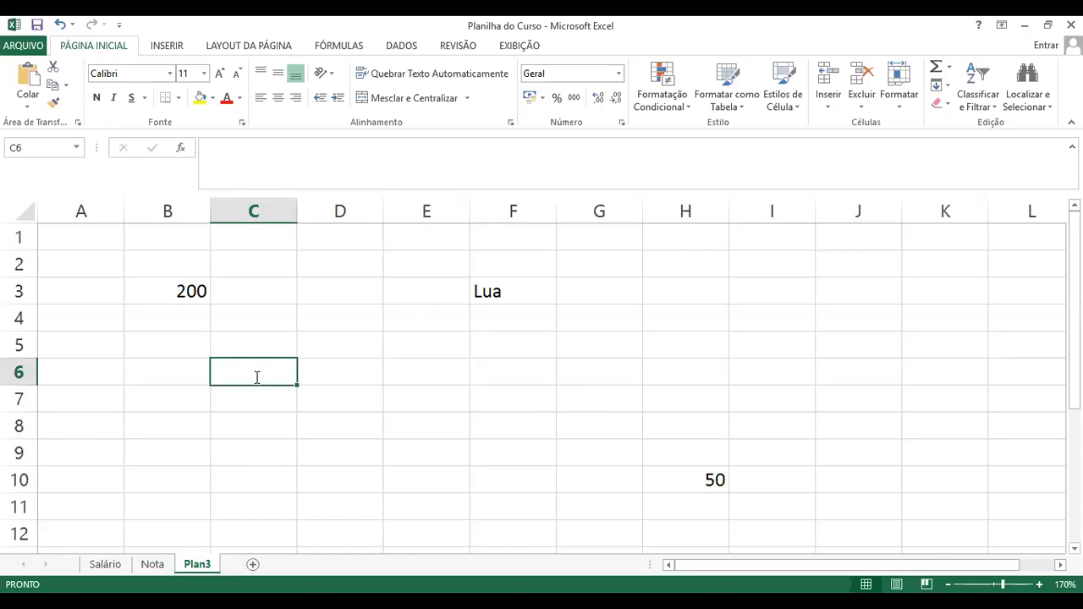
pyautogui.write('=')
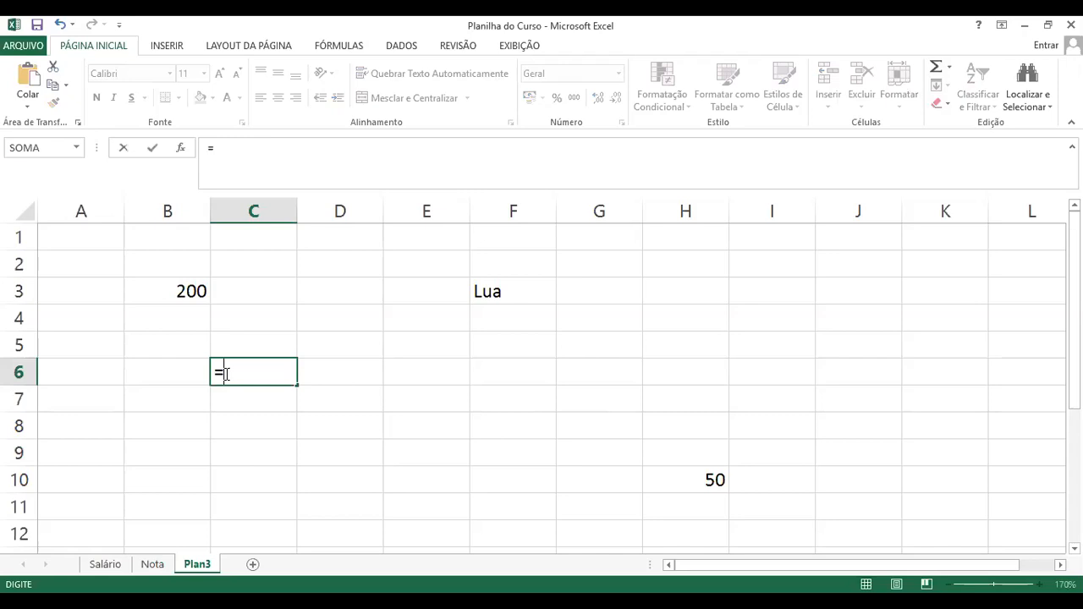
pyautogui.moveTo(213, 375); pyautogui.dragTo(244, 379)
pyautogui.click(237, 359)
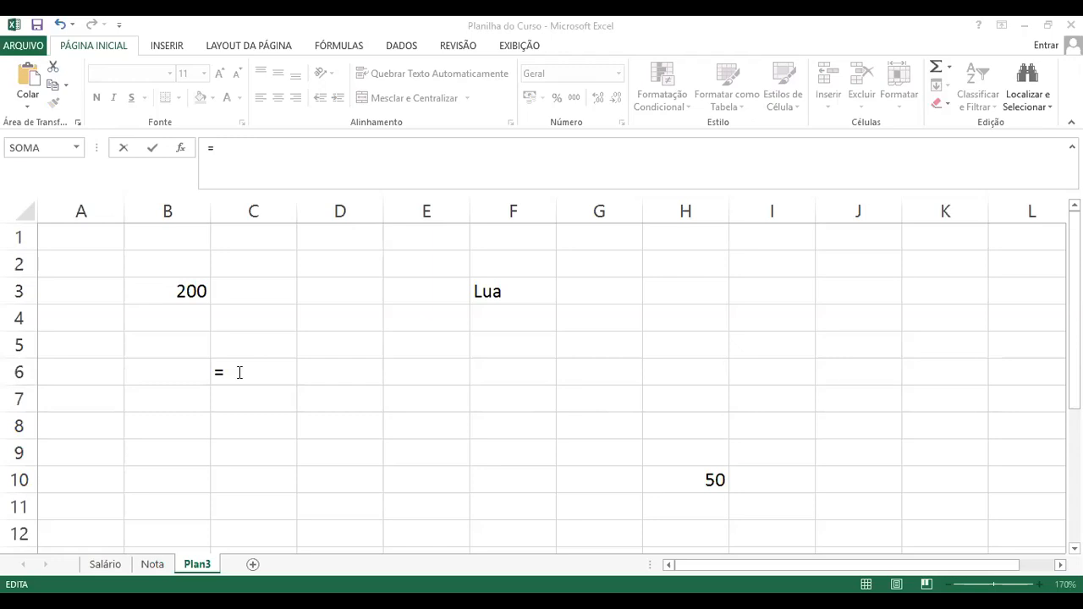
pyautogui.click(240, 372)
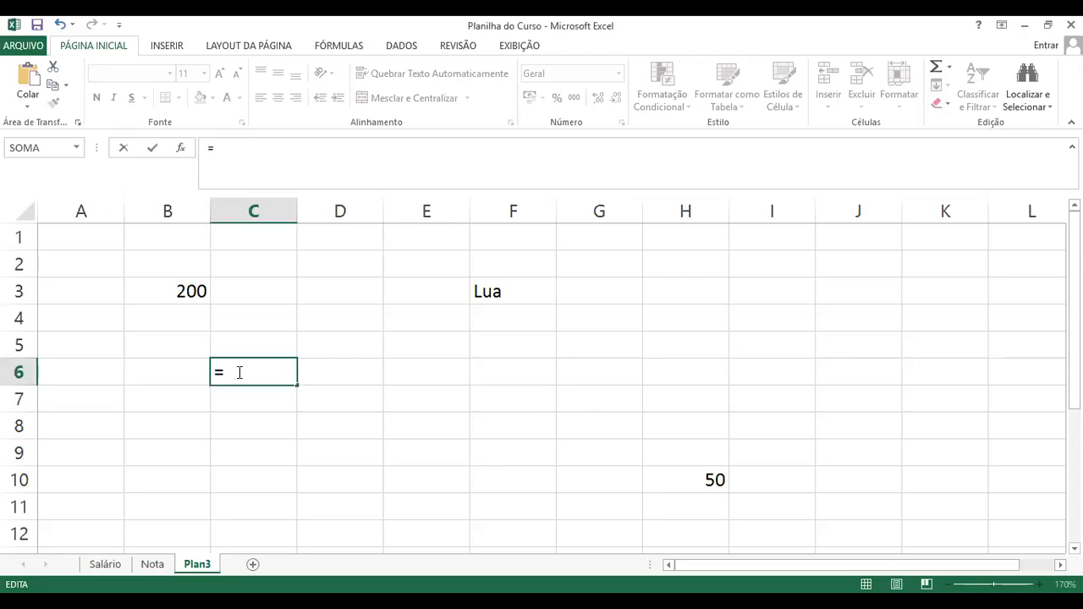
pyautogui.write('=b3')
pyautogui.doubleClick(225, 376)
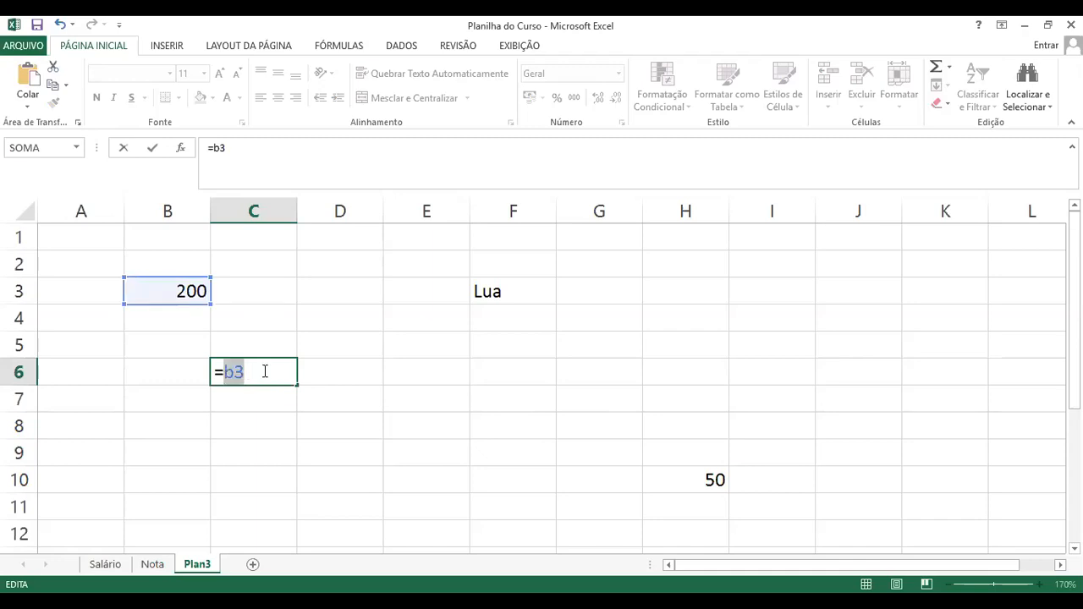
# Complete the formula in cell C6 as =b3+h10 to add the two cells
pyautogui.click(265, 370)
pyautogui.write('+')
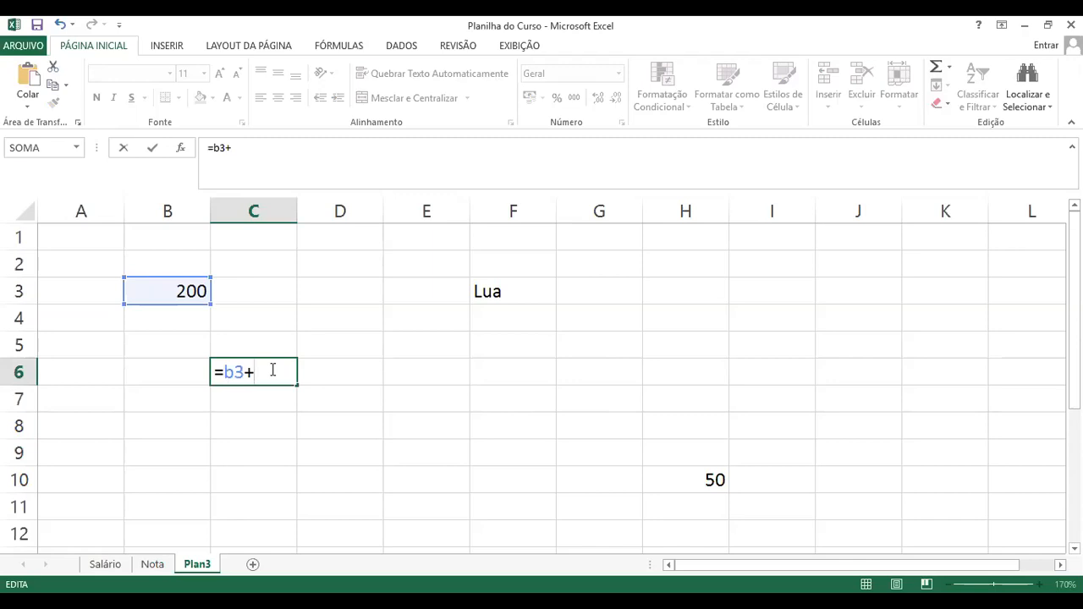
pyautogui.write('h')
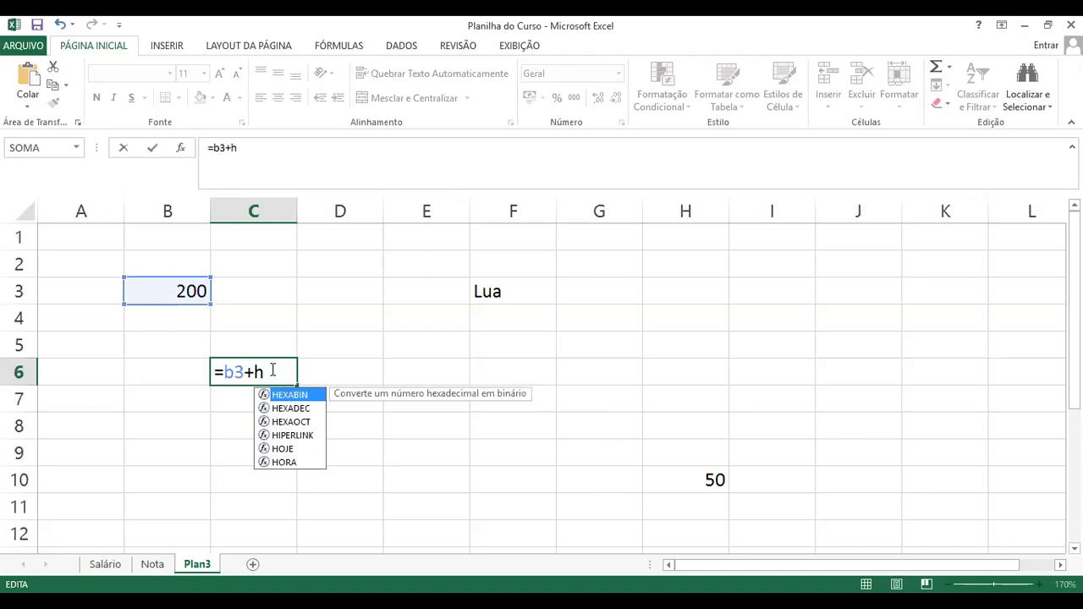
pyautogui.write('5')
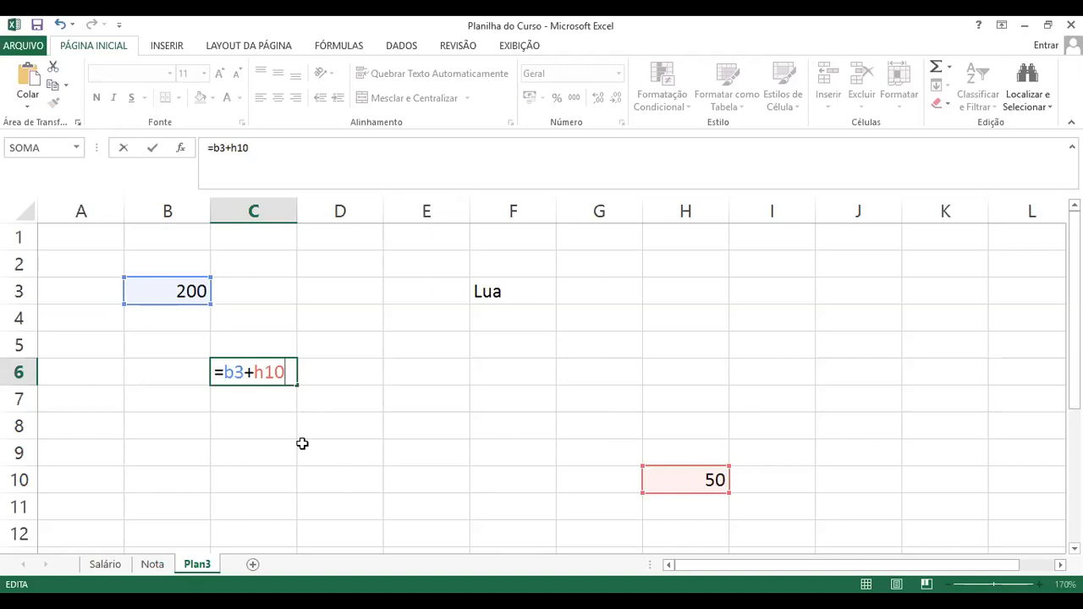
pyautogui.moveTo(224, 374); pyautogui.dragTo(294, 377)
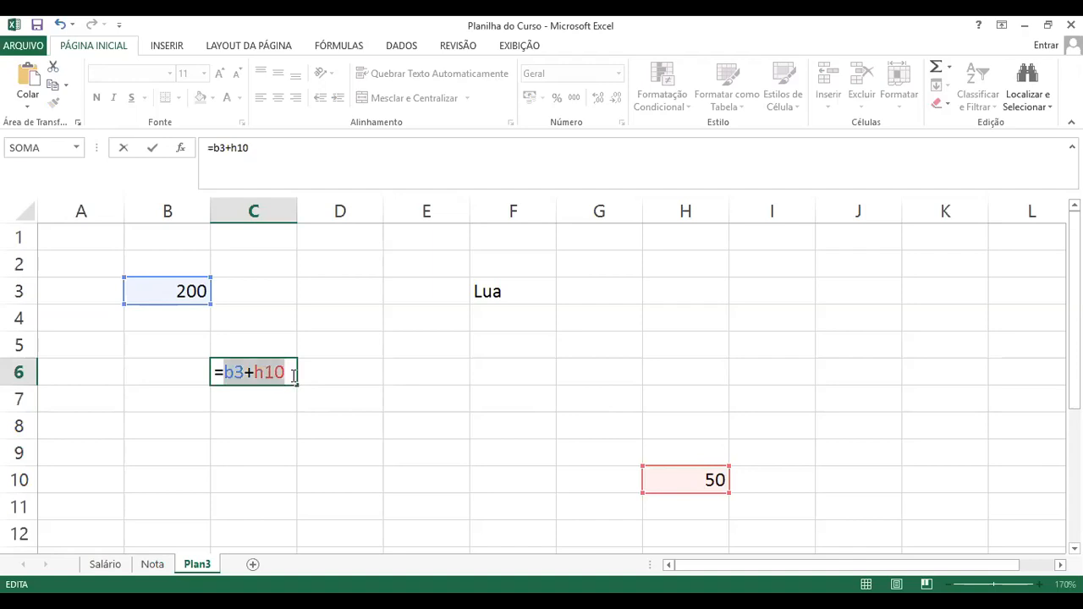
pyautogui.click(294, 378)
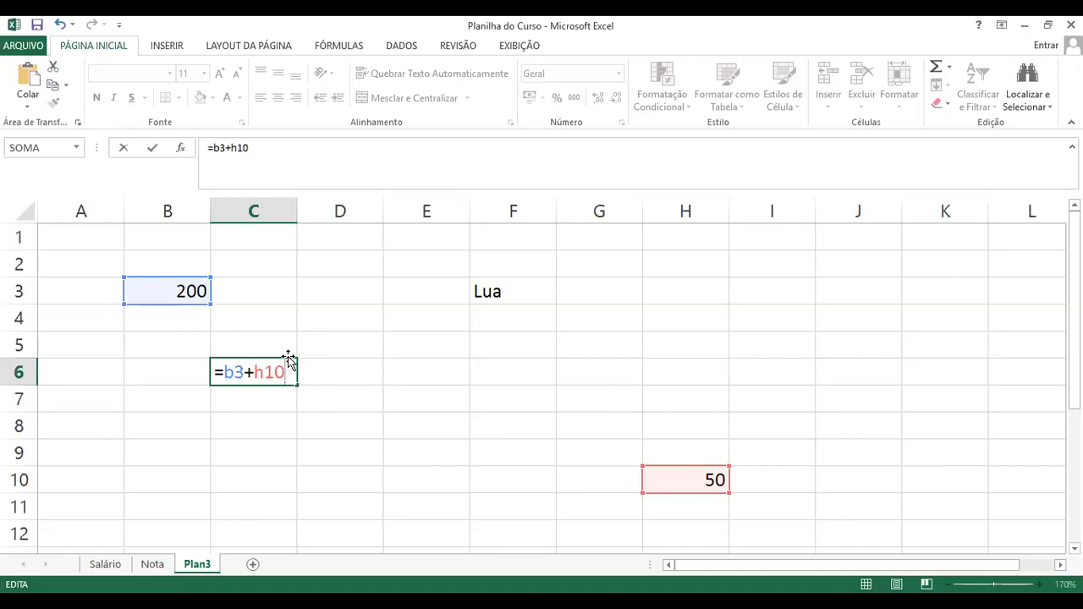
pyautogui.press('Return')
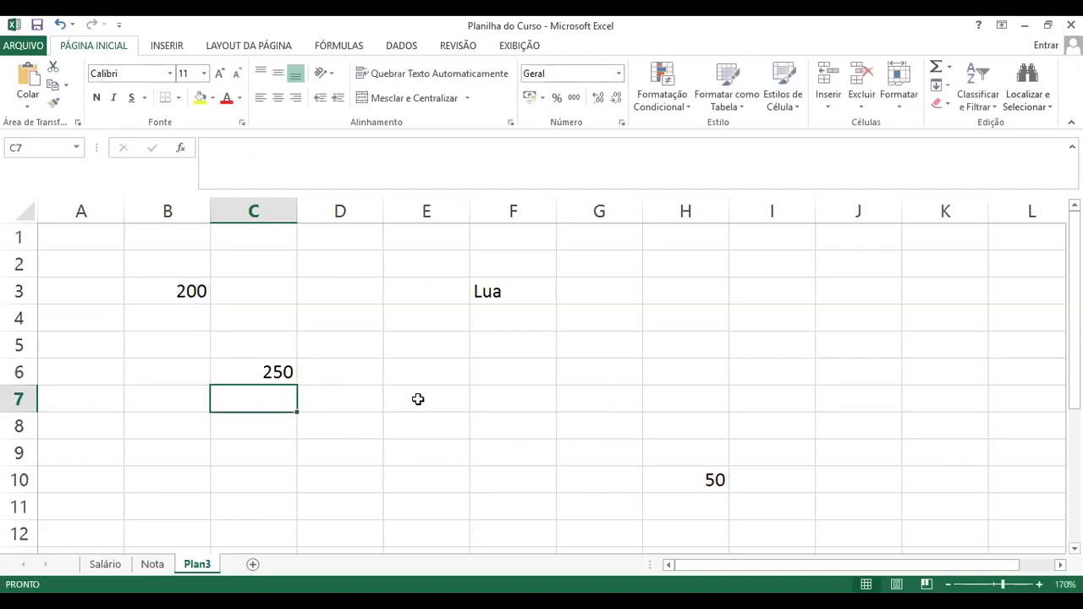
# Change the value in cell H10 to 300 and the value in cell B3 to 100
pyautogui.click(707, 481)
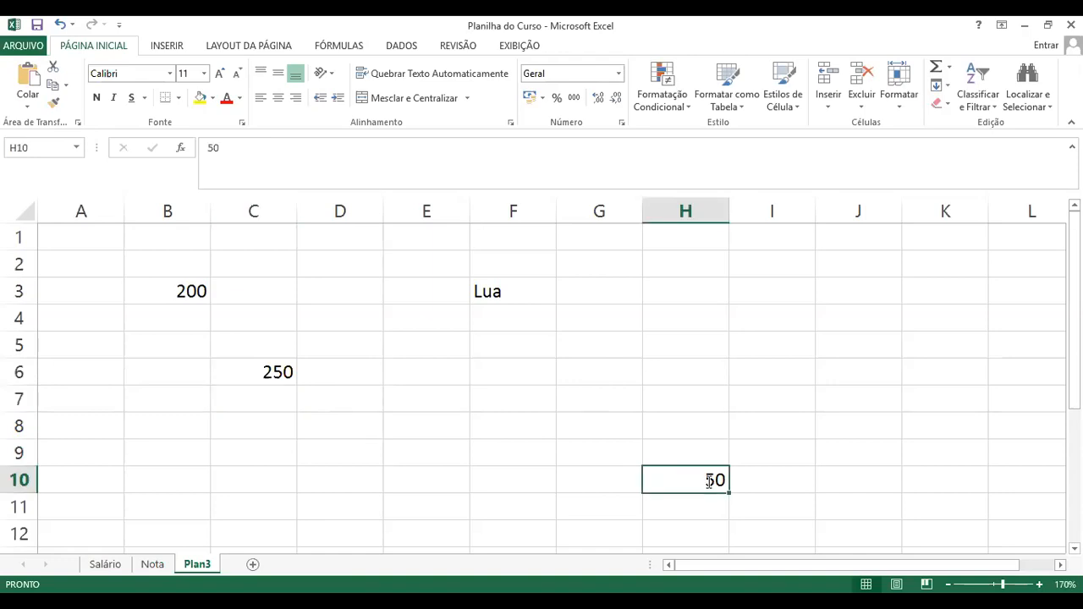
pyautogui.write('300')
pyautogui.press('Return')
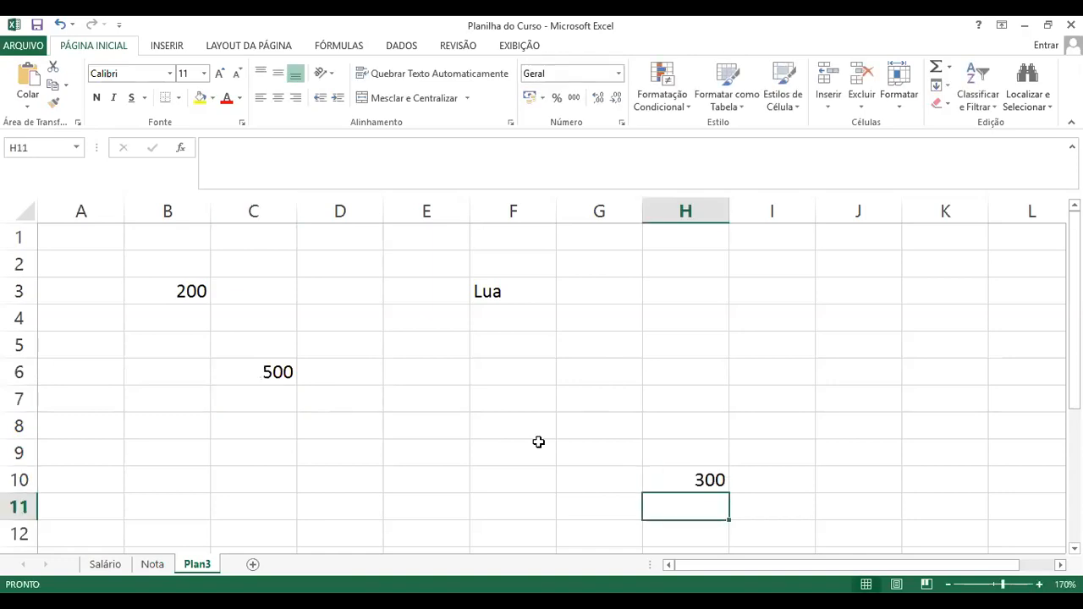
pyautogui.click(167, 291)
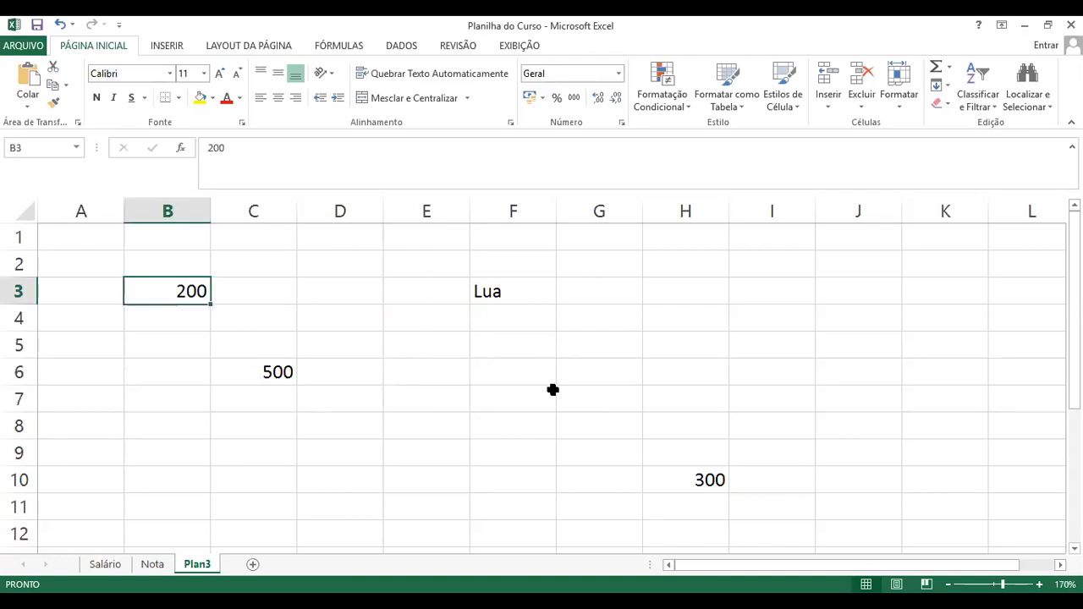
pyautogui.write('100')
pyautogui.press('Return')
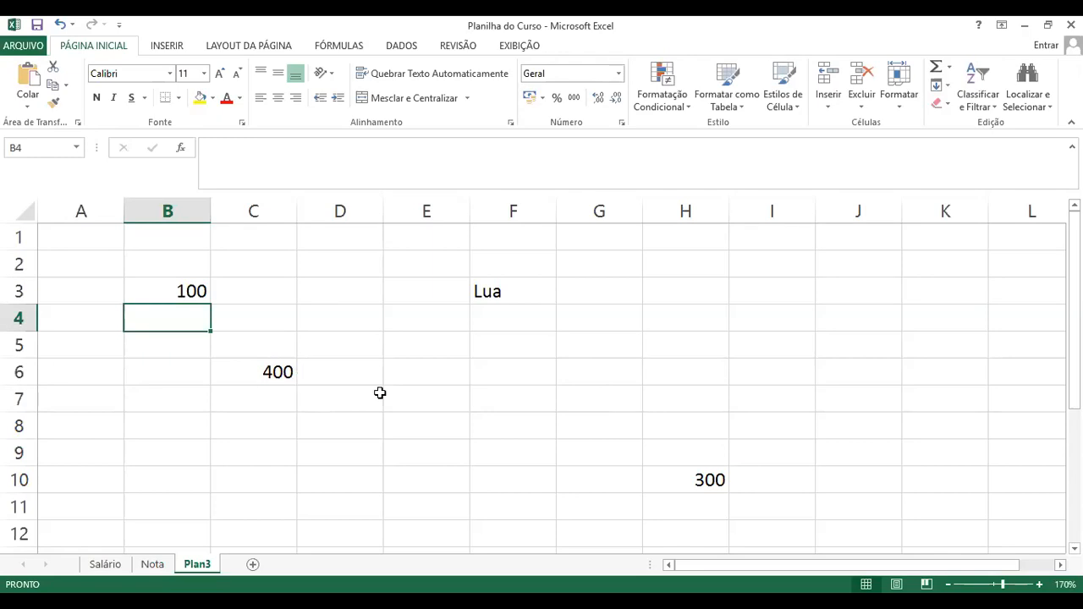
# Review the cell references in the addition formula in cell C6, leaving the formula unedited
pyautogui.press('Down')
pyautogui.press('Down')
pyautogui.press('Right')
pyautogui.doubleClick(293, 370)
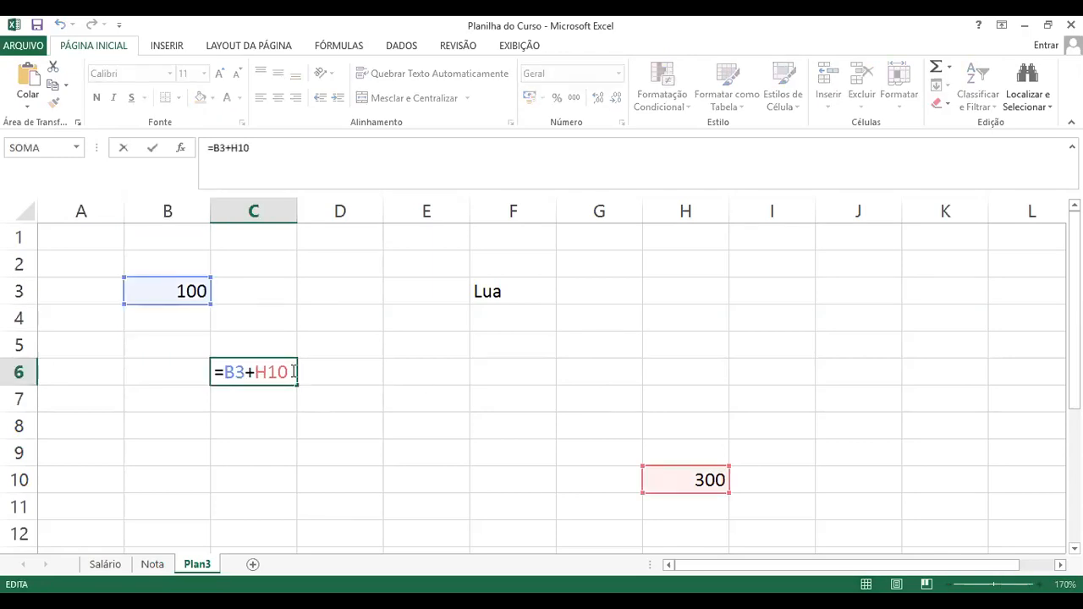
pyautogui.moveTo(224, 373); pyautogui.dragTo(289, 372)
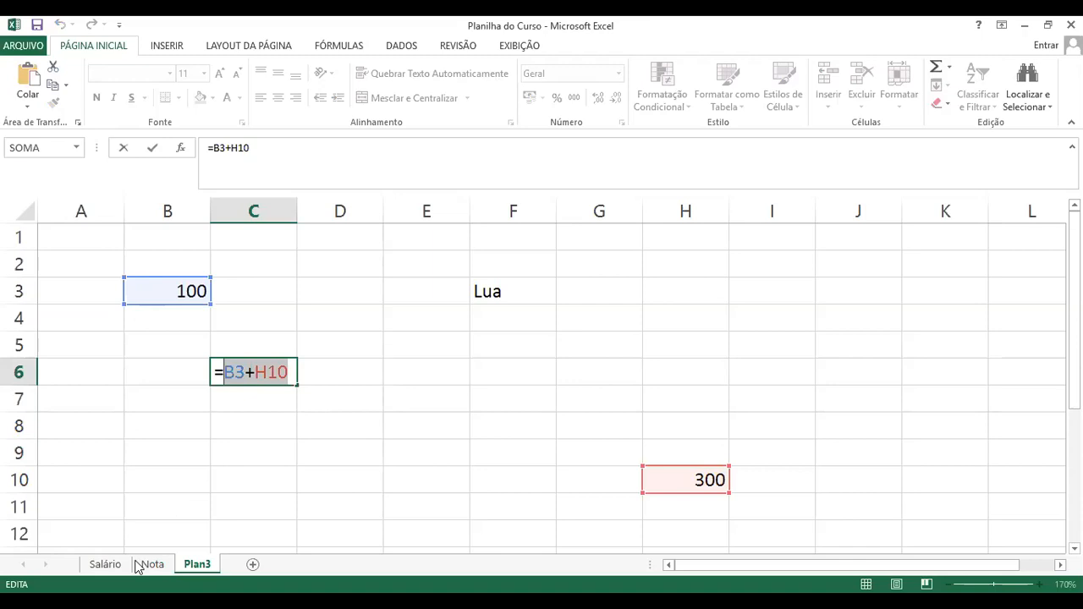
pyautogui.click(105, 566)
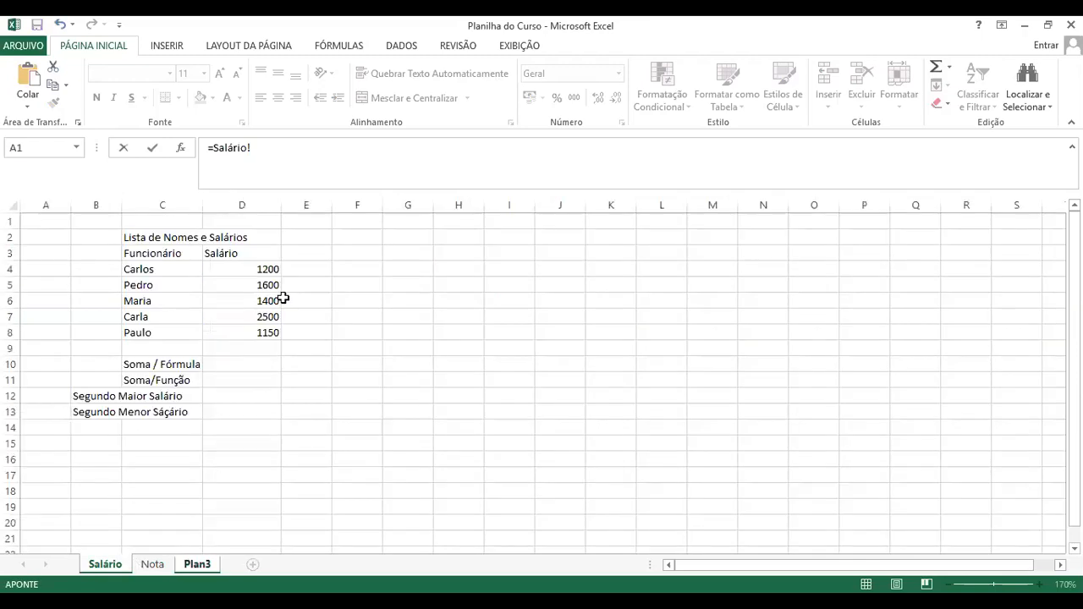
pyautogui.click(210, 206)
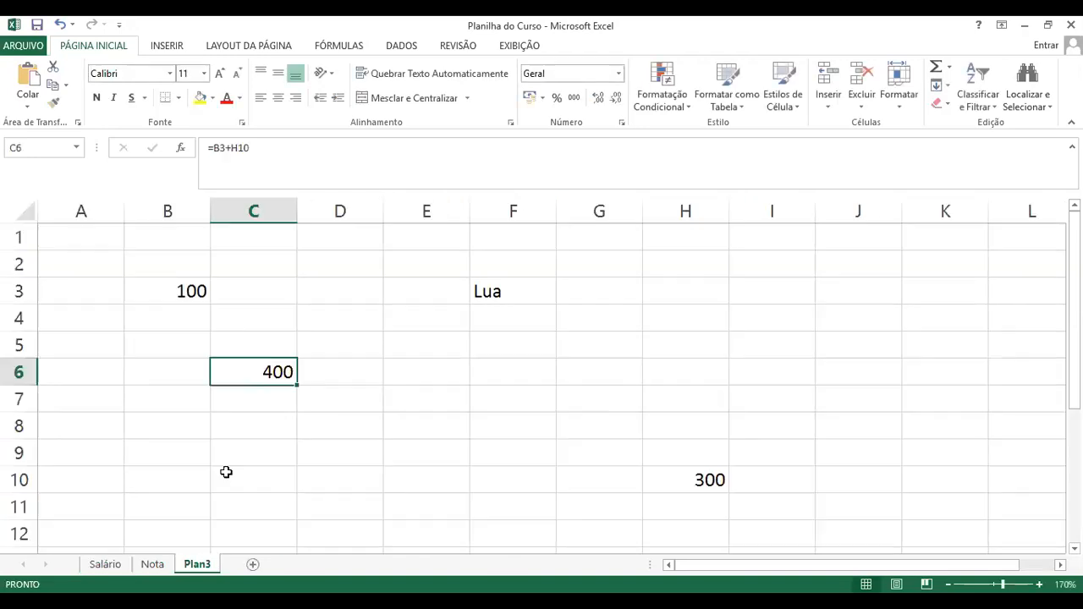
# On the Salário sheet, widen columns C and D of the salary list
pyautogui.click(146, 569)
pyautogui.click(100, 567)
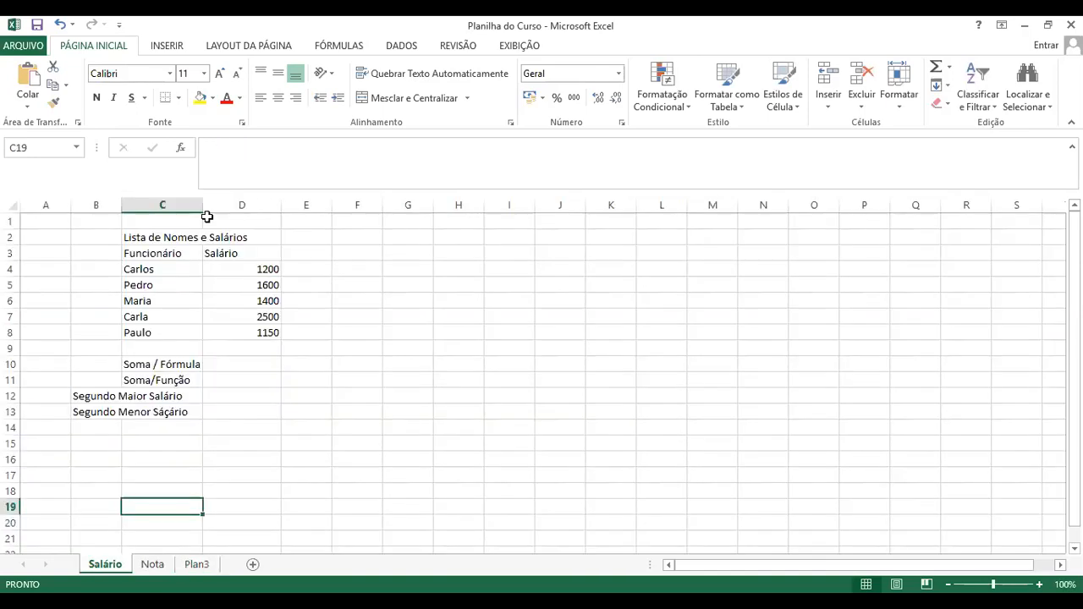
pyautogui.moveTo(202, 209); pyautogui.dragTo(231, 209)
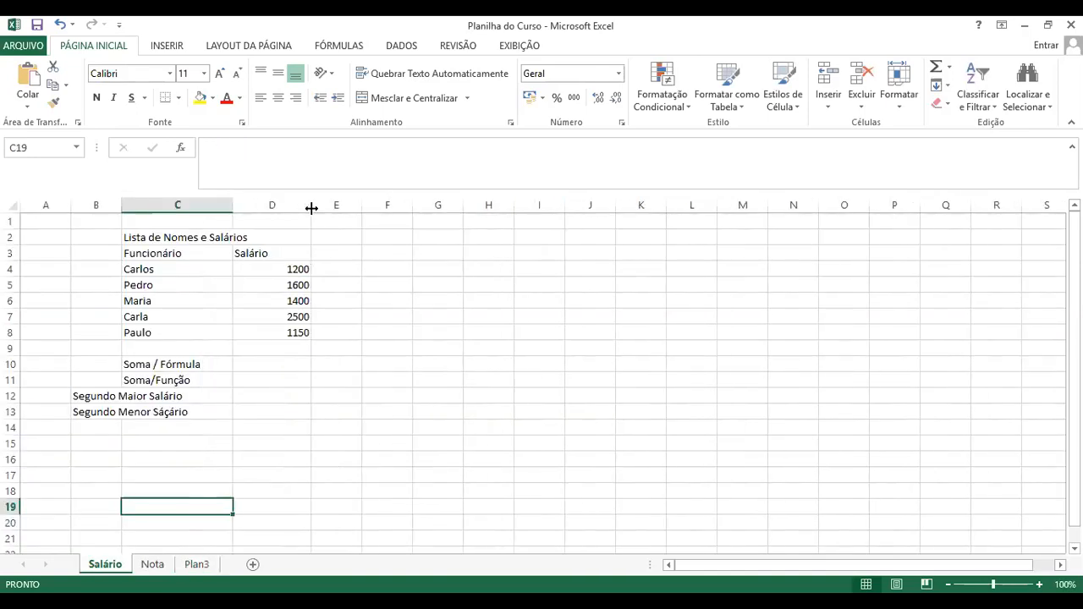
pyautogui.click(126, 460)
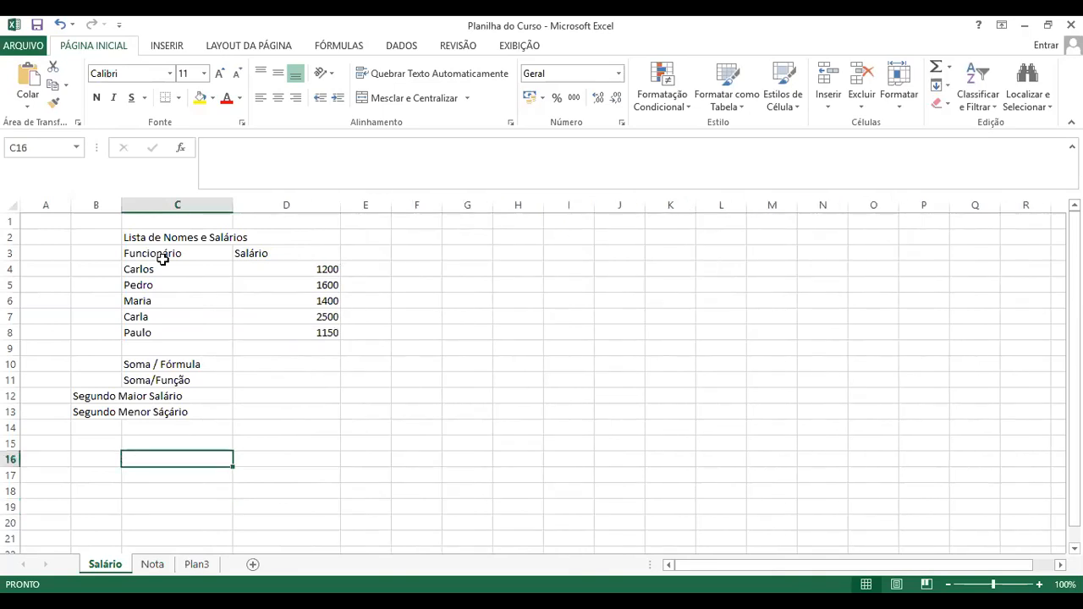
# Examine the salary list's range B2:D14, including its title, the Funcionário heading and the salaries in D4, D5 and D8
pyautogui.moveTo(95, 238); pyautogui.dragTo(288, 427)
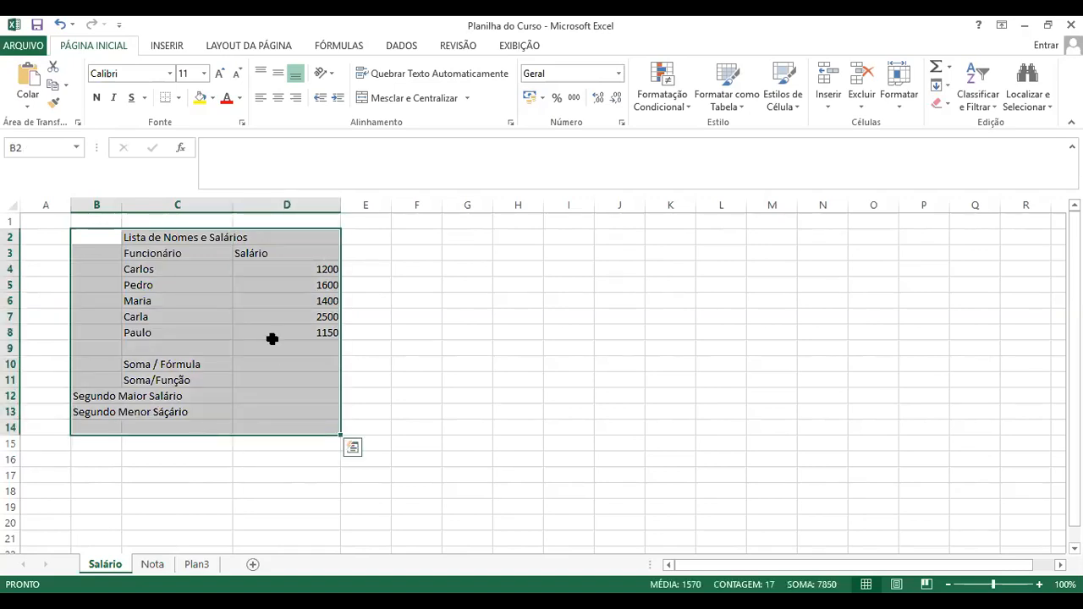
pyautogui.click(273, 338)
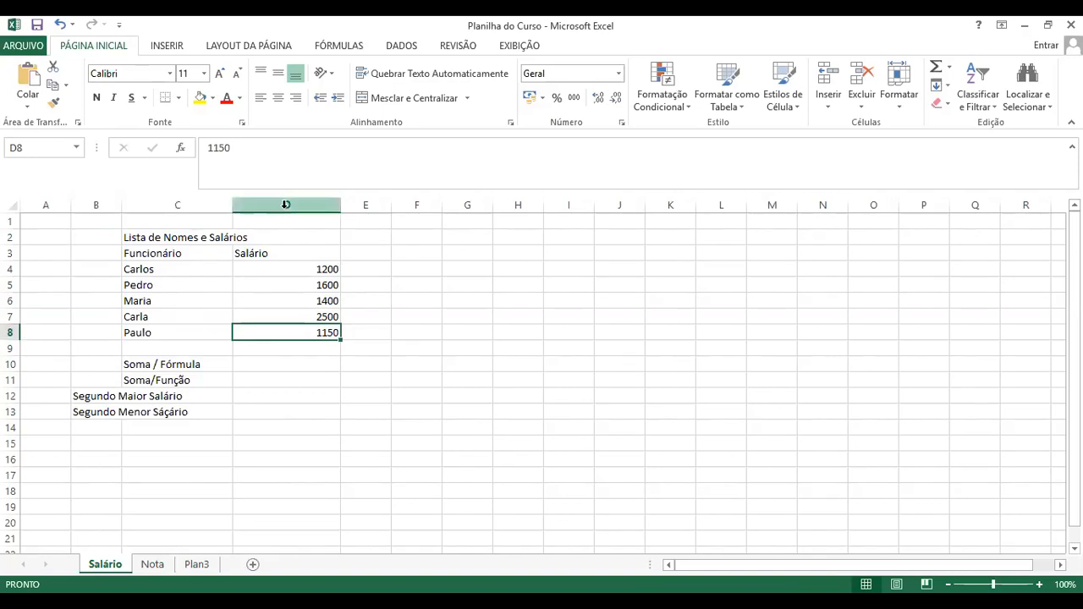
pyautogui.click(12, 268)
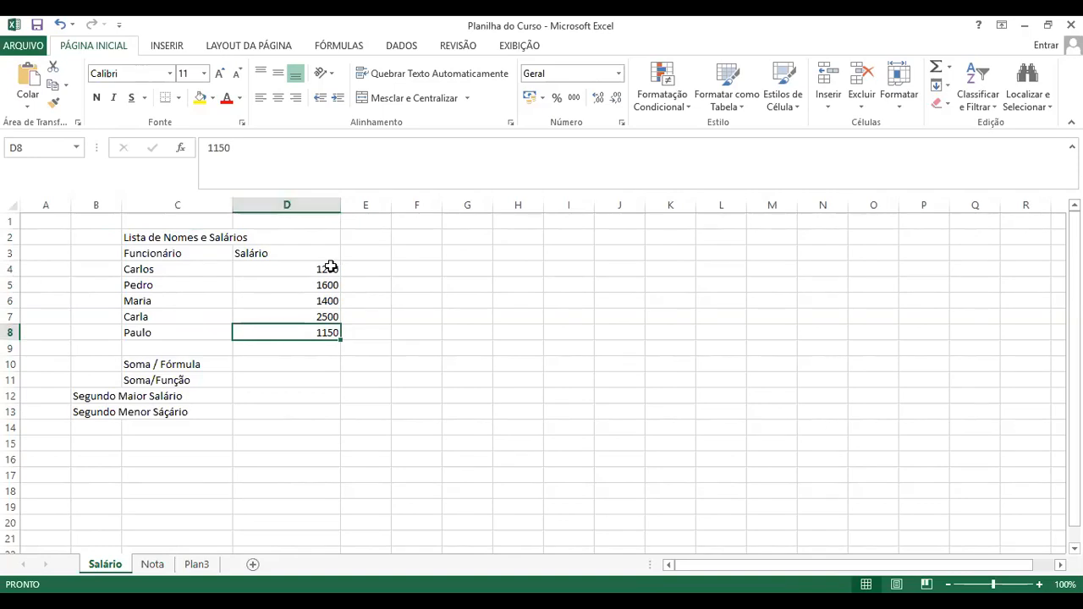
pyautogui.click(327, 269)
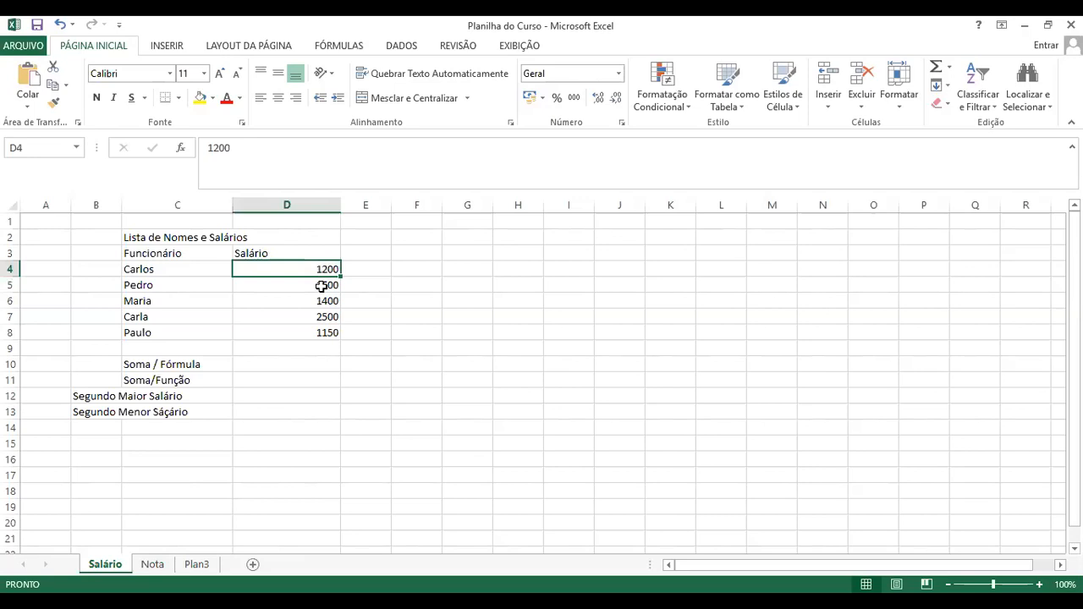
pyautogui.click(291, 281)
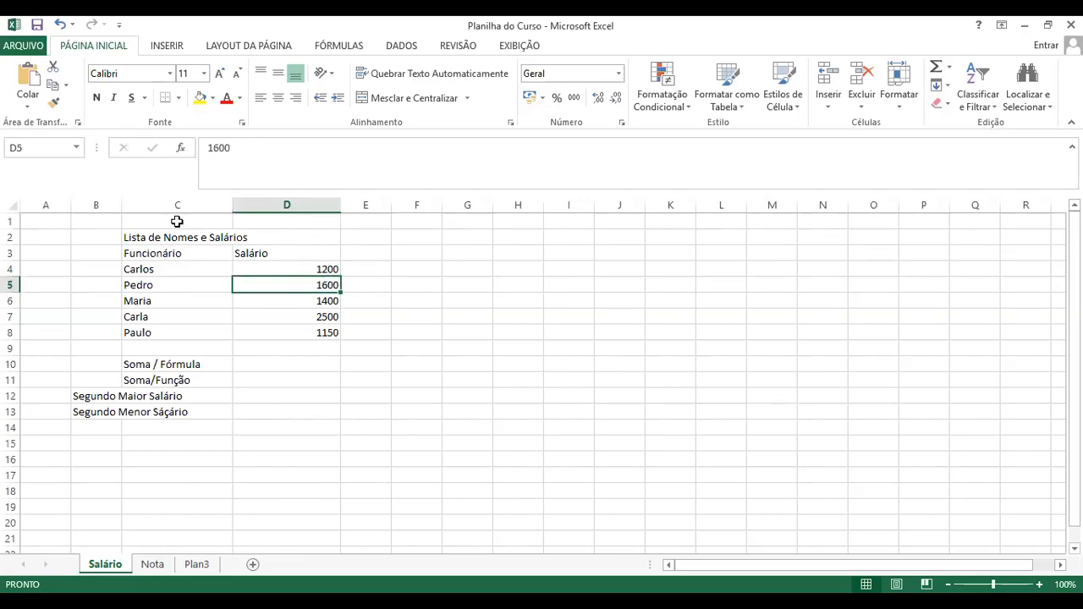
pyautogui.click(128, 240)
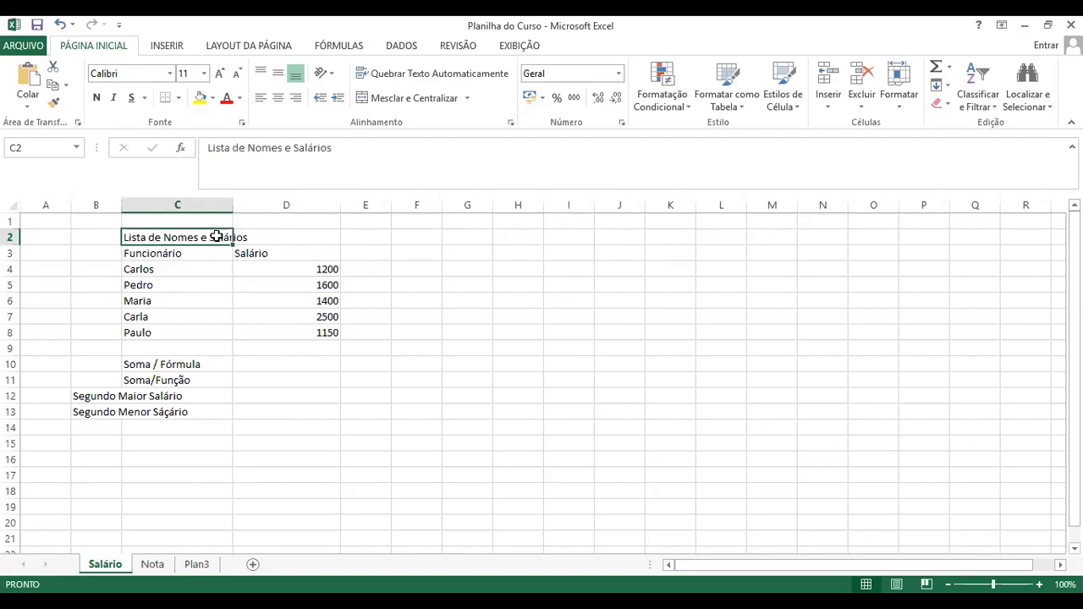
pyautogui.click(151, 253)
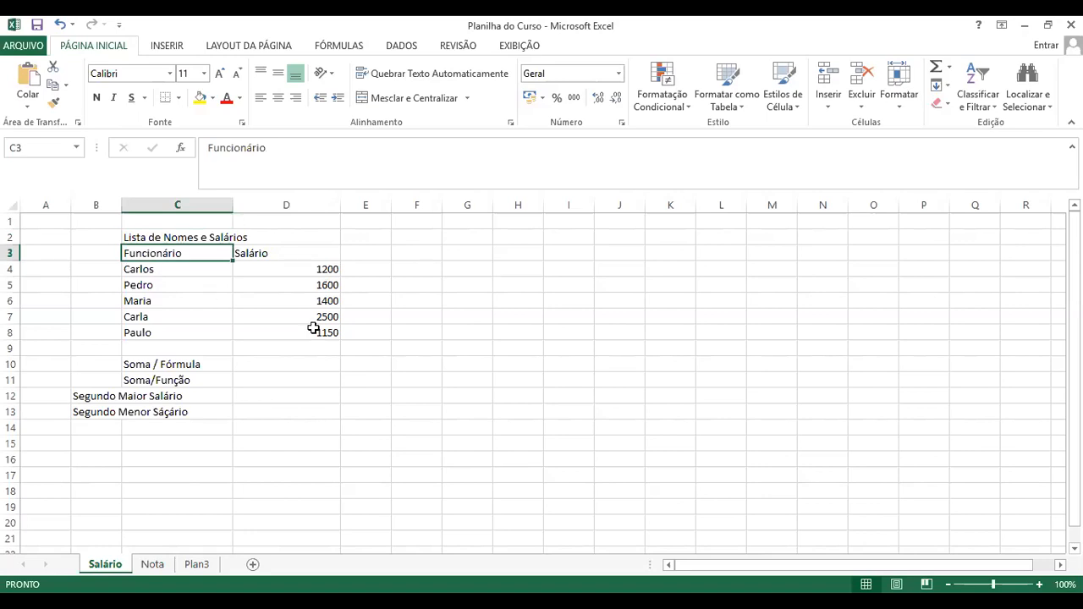
# On the Salário sheet, go through the result cells D10 to D13 beside the sum and second-highest/second-lowest salary labels
pyautogui.click(310, 374)
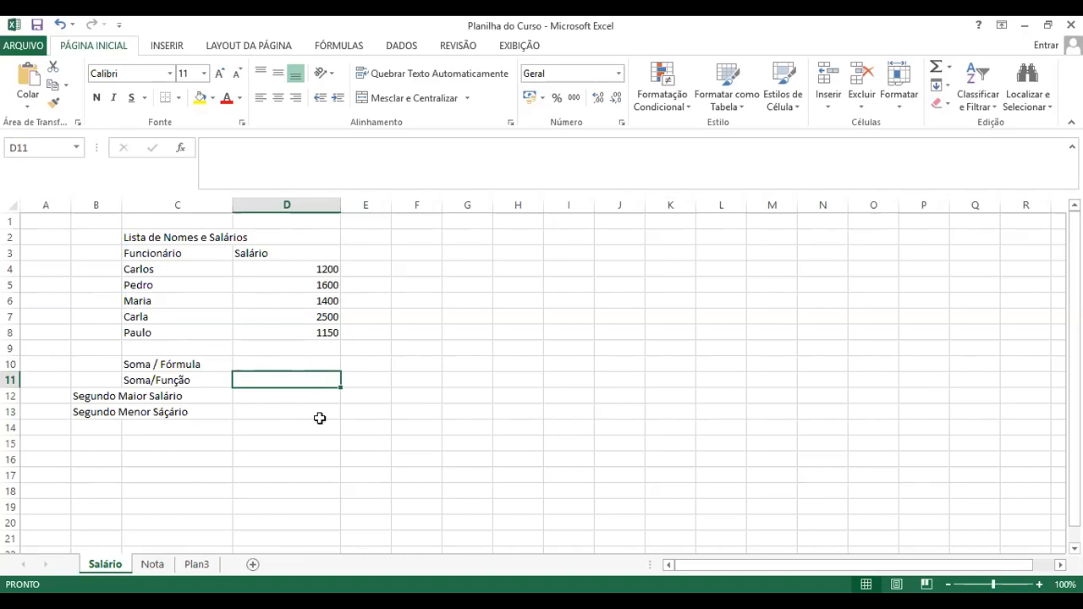
pyautogui.click(139, 368)
pyautogui.press('Tab')
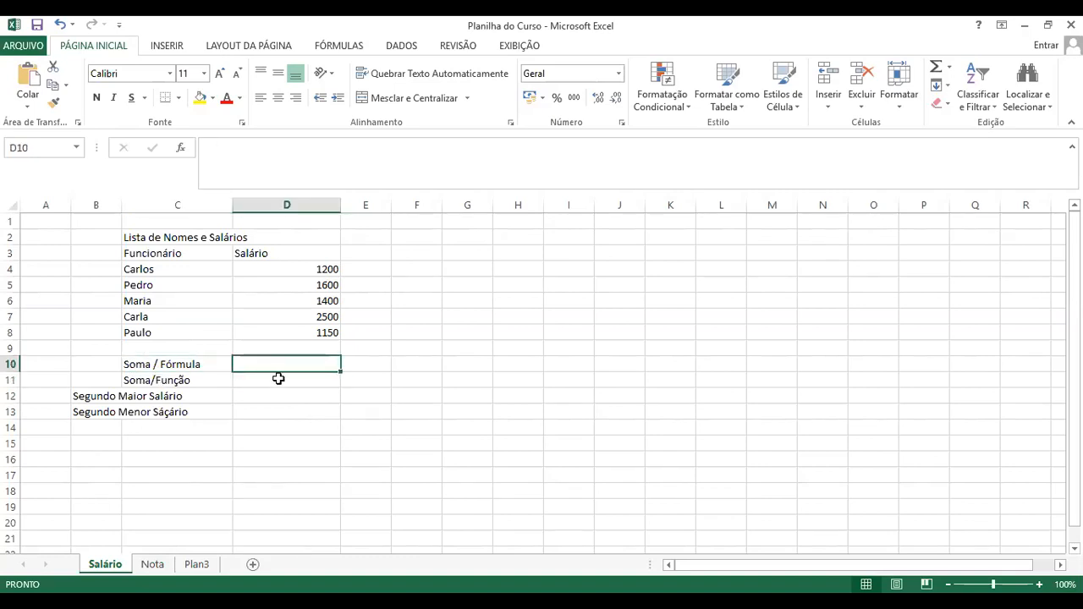
pyautogui.press('Return')
pyautogui.press('Tab')
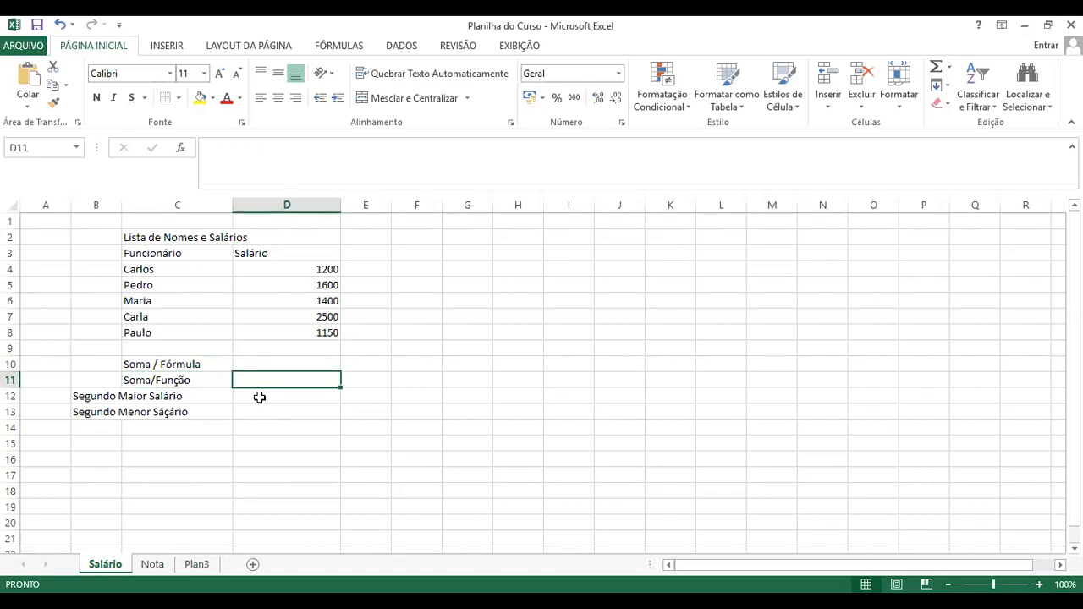
pyautogui.press('Return')
pyautogui.press('Return')
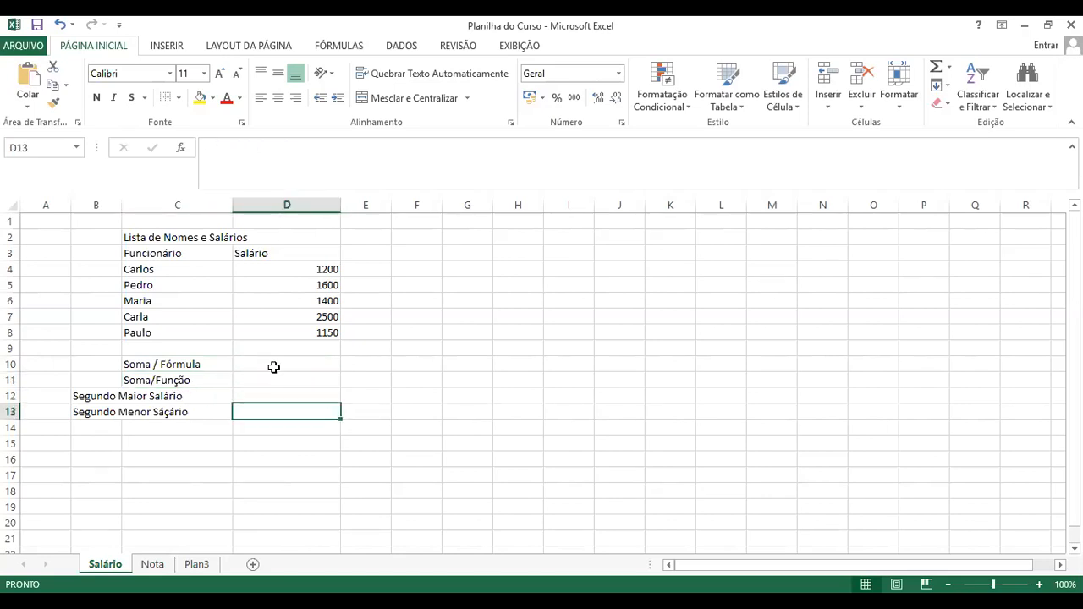
# Enter a question mark in each of the cells D10 to D13 and center them horizontally
pyautogui.click(273, 367)
pyautogui.write('?')
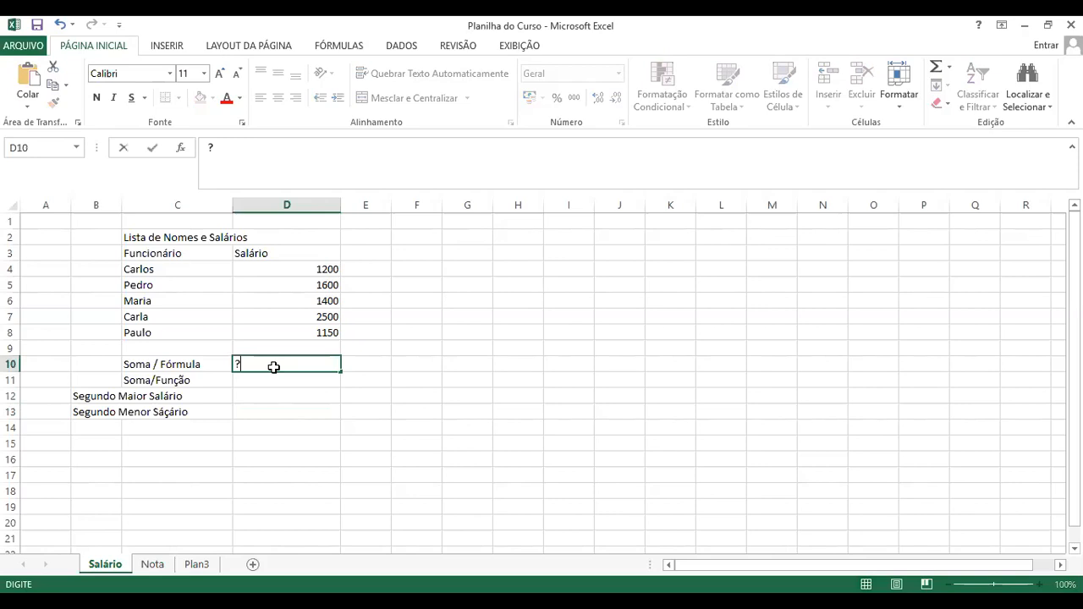
pyautogui.press('Return')
pyautogui.write('?')
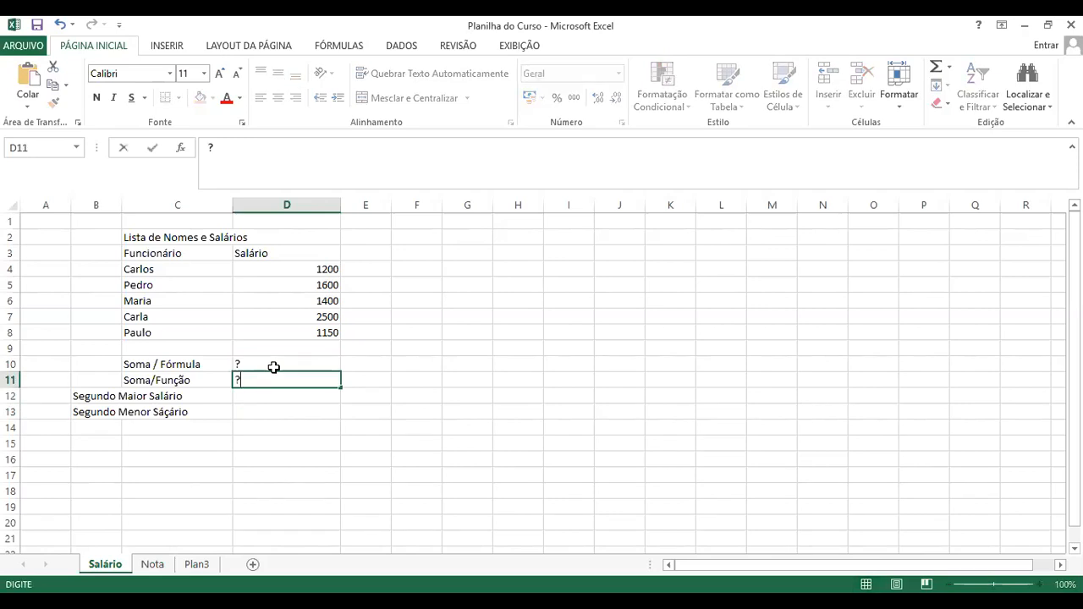
pyautogui.press('Return')
pyautogui.write('?')
pyautogui.press('Return')
pyautogui.write('?')
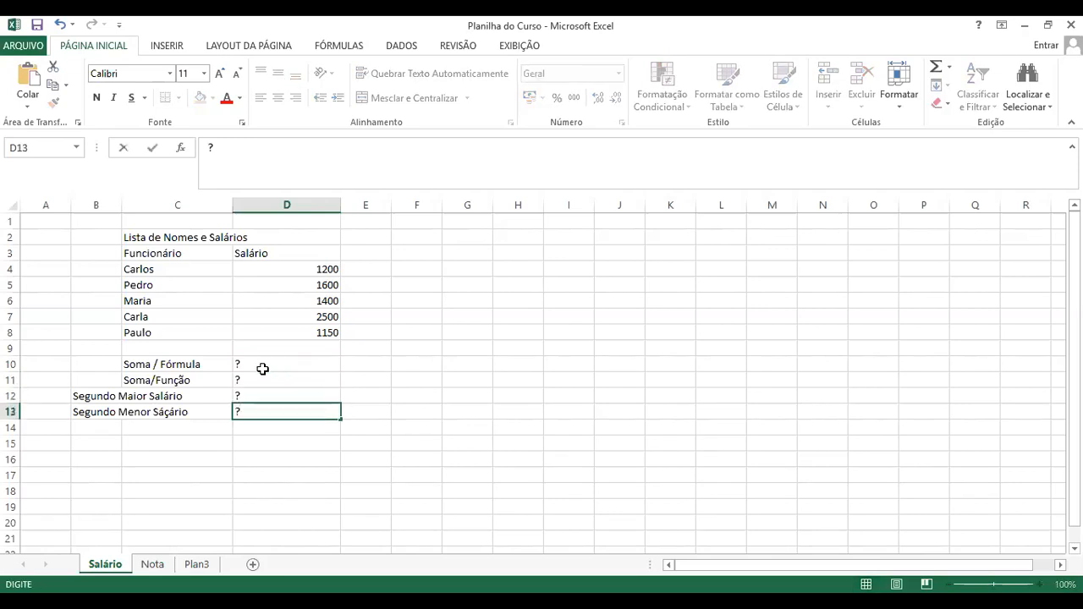
pyautogui.press('Return')
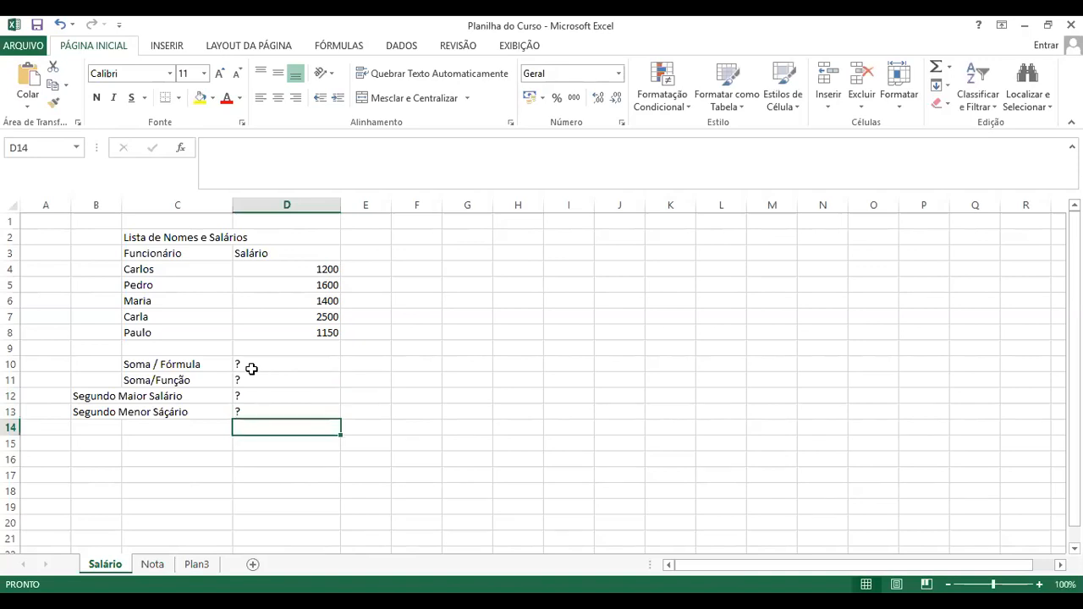
pyautogui.moveTo(252, 369); pyautogui.dragTo(242, 415)
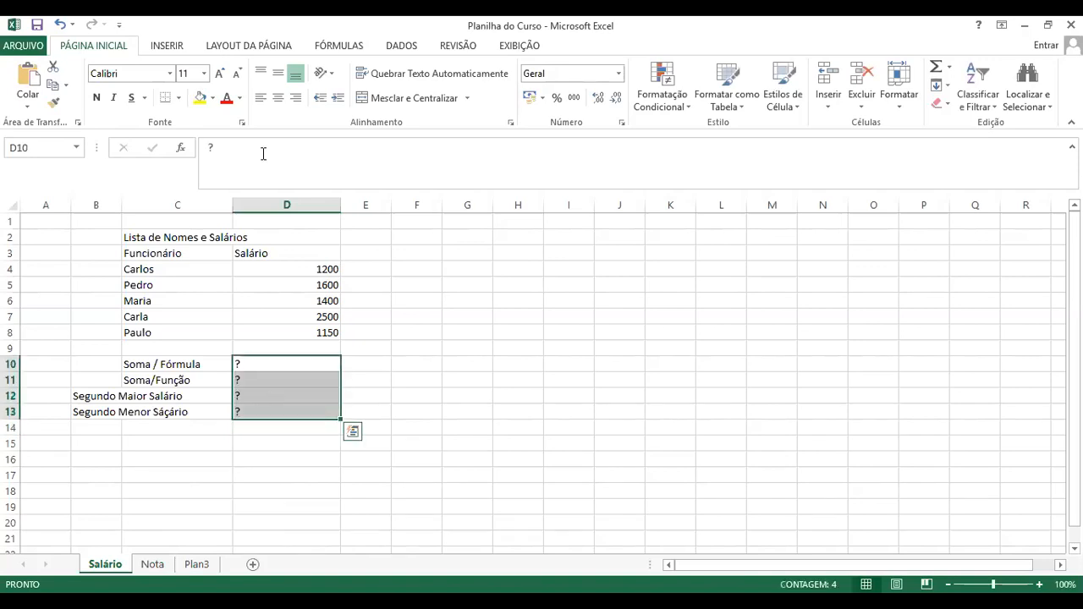
pyautogui.click(400, 359)
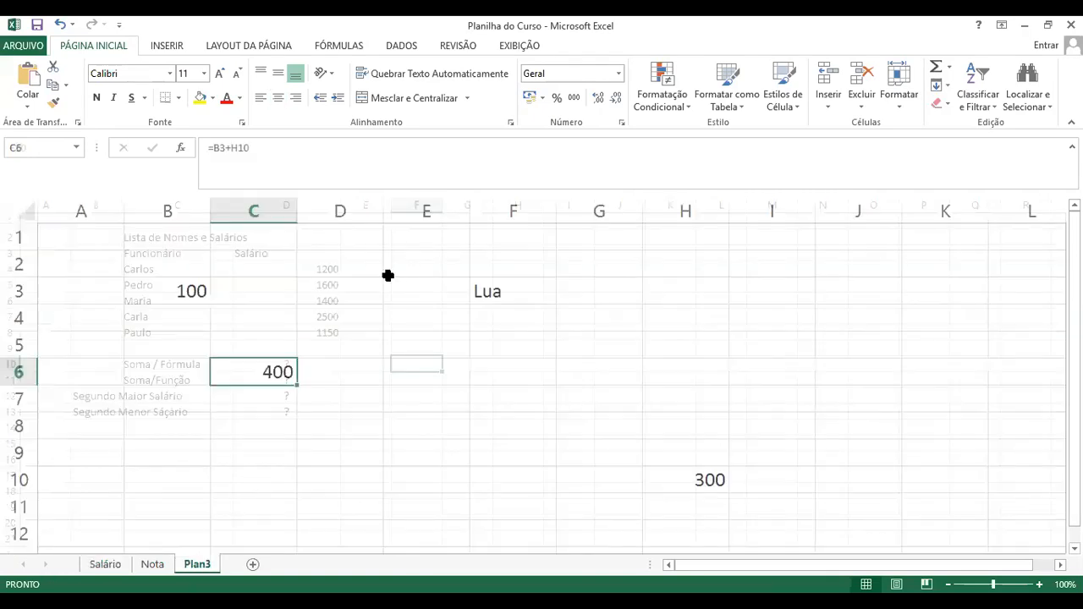
# On the Plan3 sheet, clear the contents of the range F2:H10
pyautogui.moveTo(506, 264); pyautogui.dragTo(625, 351)
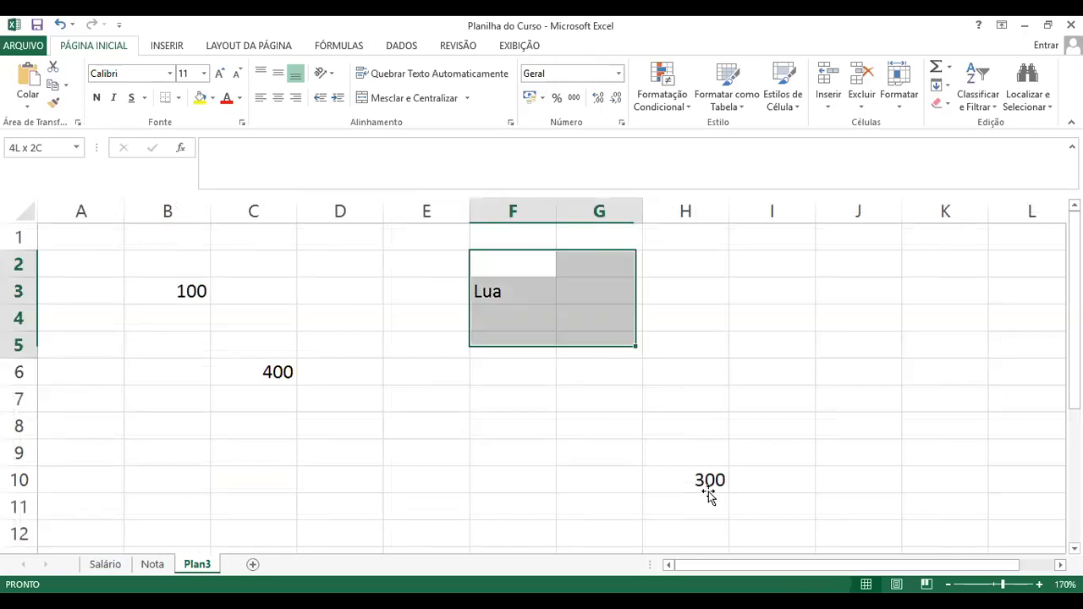
pyautogui.moveTo(709, 495); pyautogui.dragTo(709, 495)
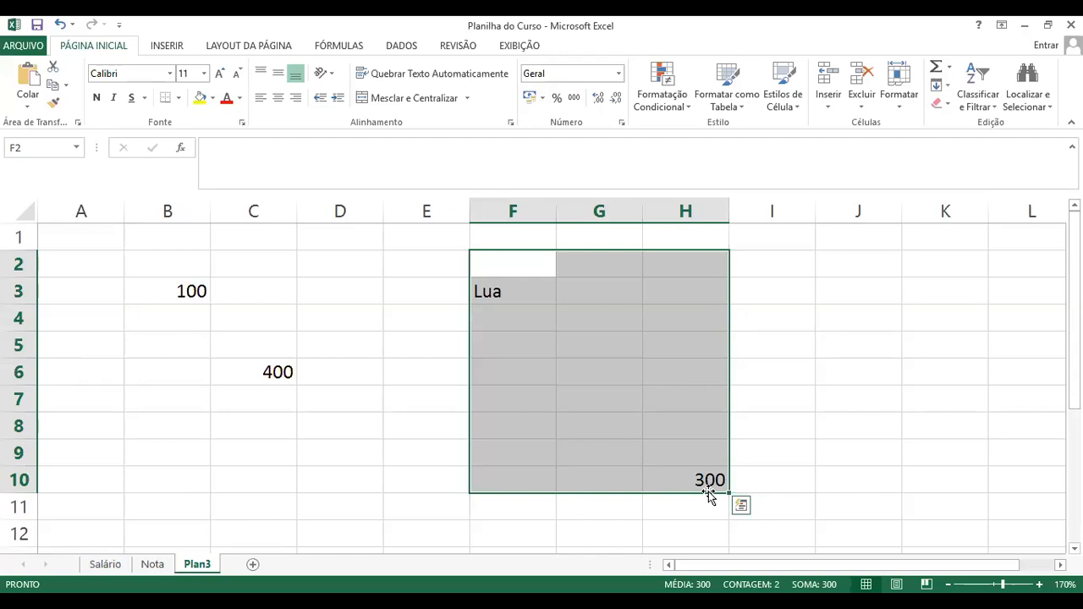
pyautogui.press('Delete')
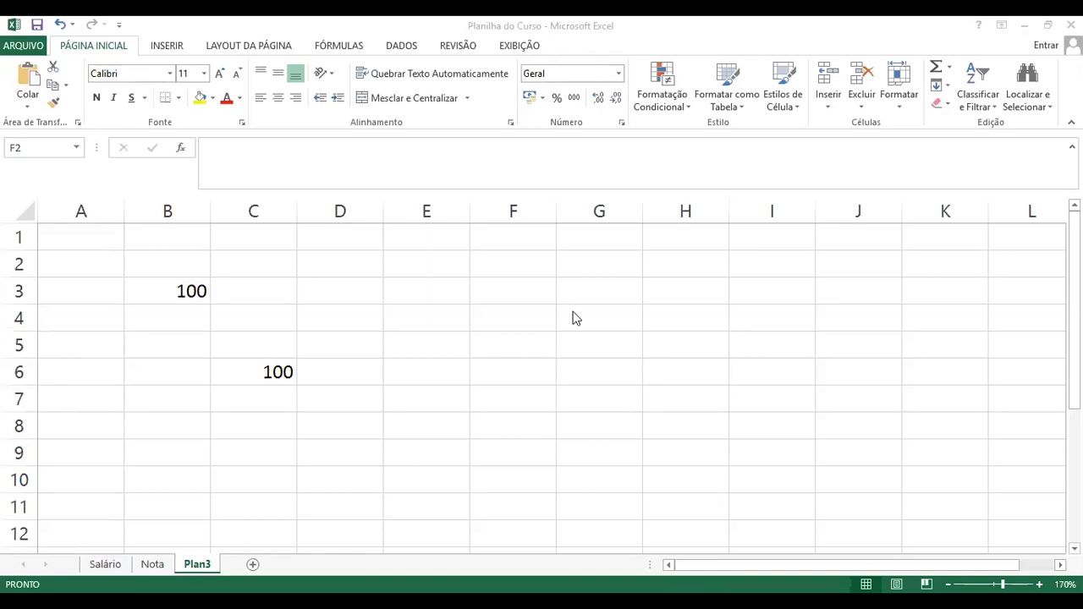
# Enter the values 20, 10 and 50 in cells E2 to E4
pyautogui.click(436, 273)
pyautogui.click(432, 271)
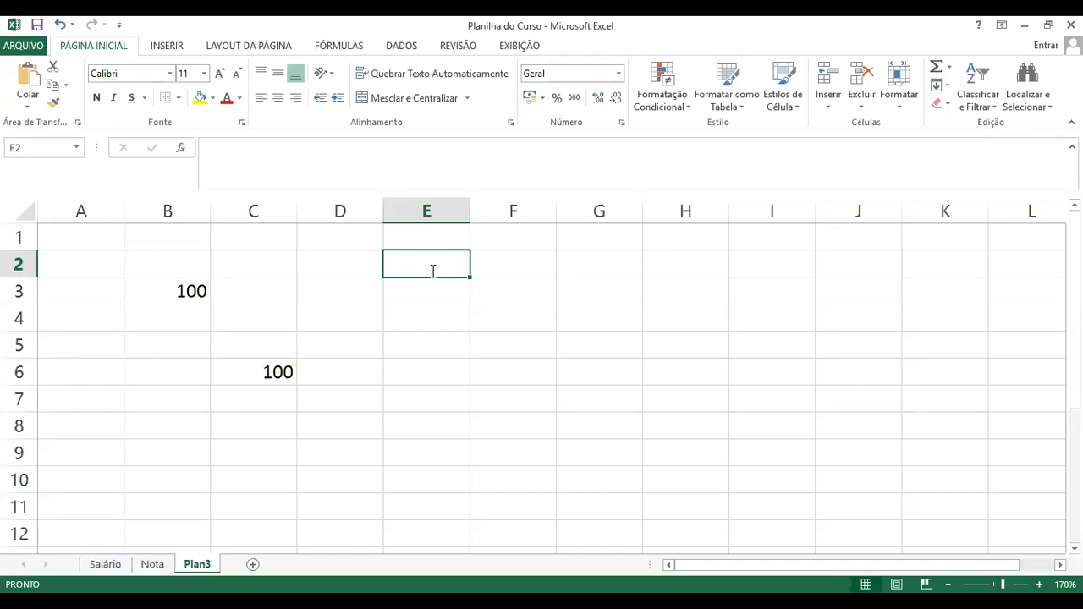
pyautogui.write('20')
pyautogui.press('Return')
pyautogui.write('1')
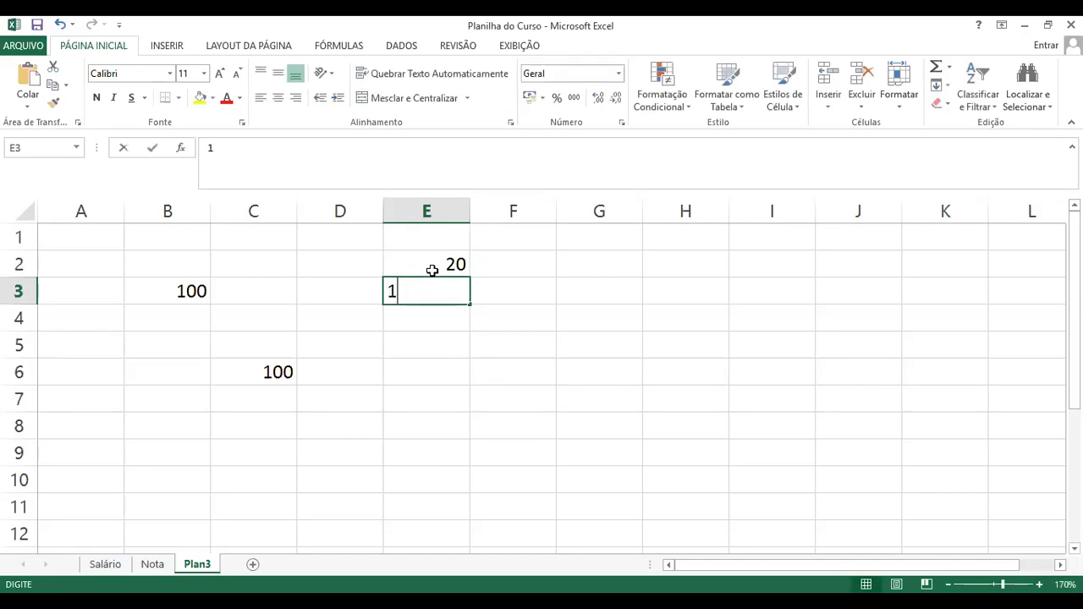
pyautogui.write('-')
pyautogui.press('Return')
pyautogui.write('50')
pyautogui.press('Return')
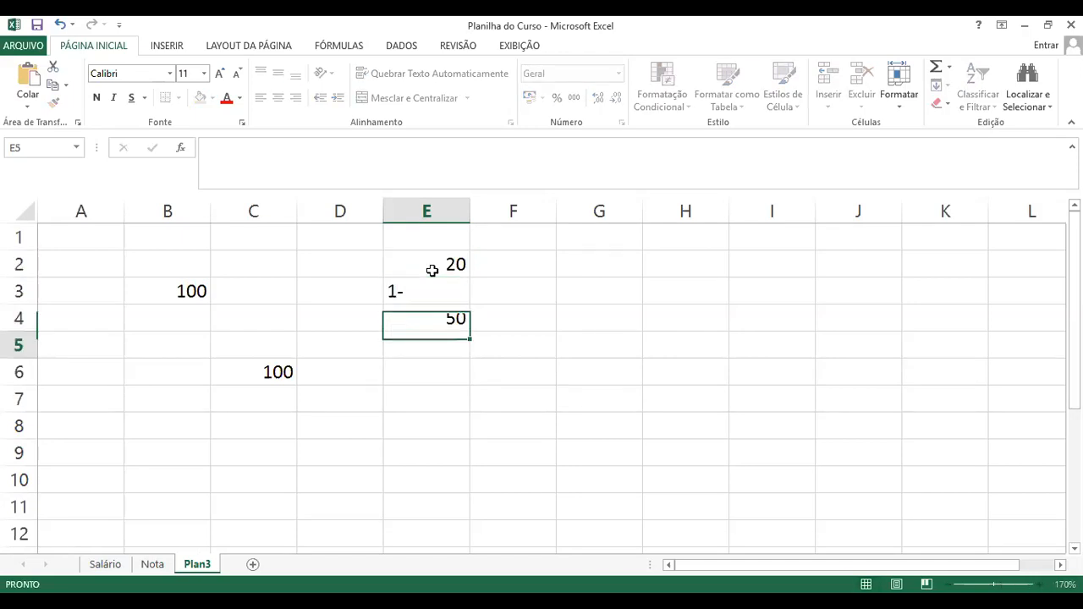
pyautogui.press('Up')
pyautogui.press('Up')
pyautogui.write('10')
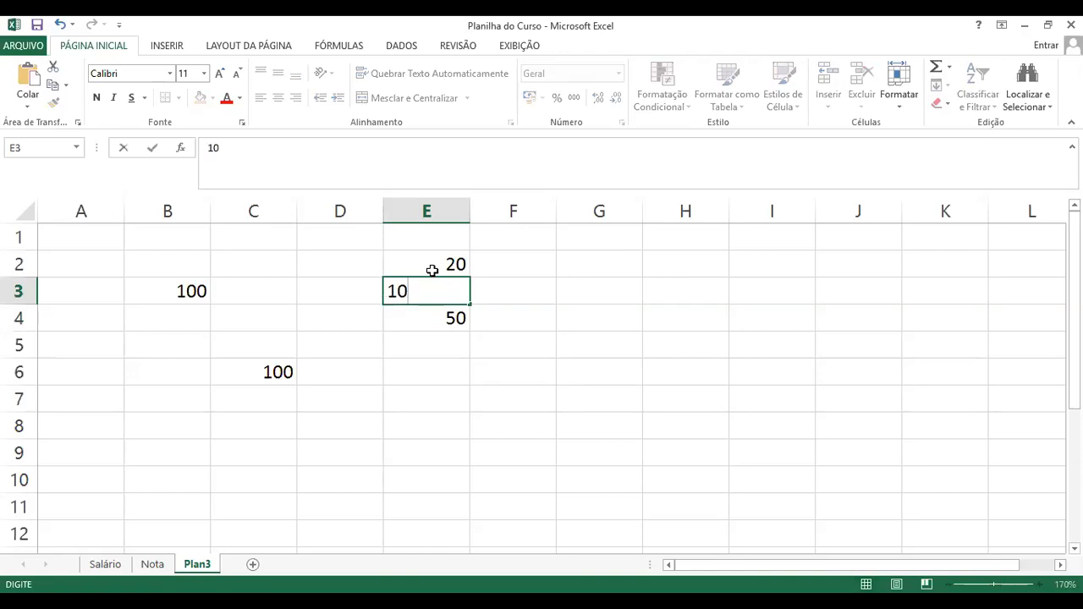
pyautogui.press('Return')
pyautogui.press('Return')
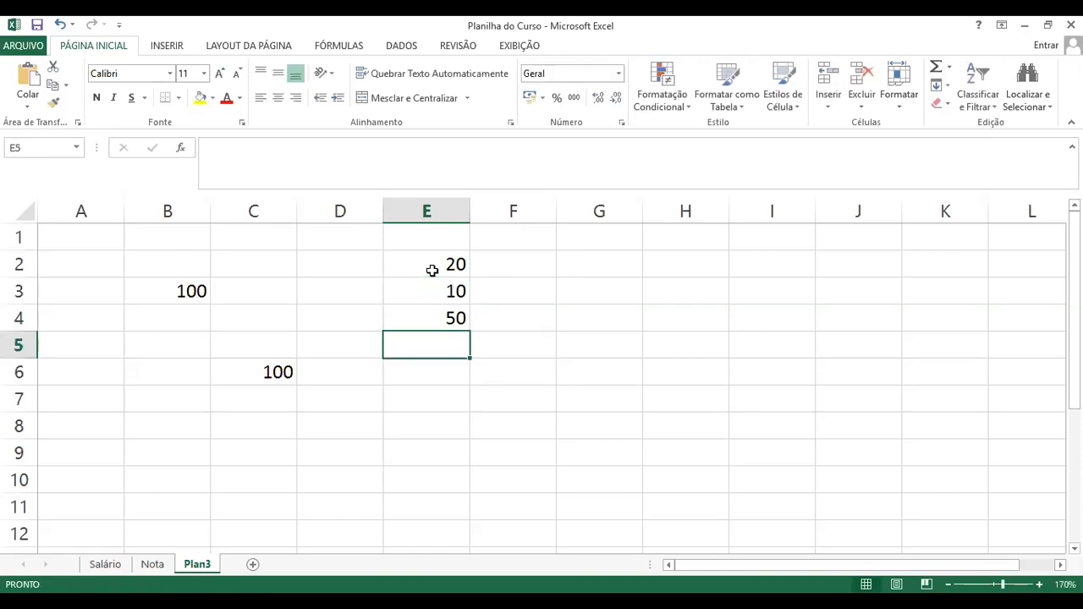
# Continue the number column with 40, 15 and 10 in cells E5 to E7
pyautogui.write('40')
pyautogui.press('Return')
pyautogui.write('15')
pyautogui.press('Return')
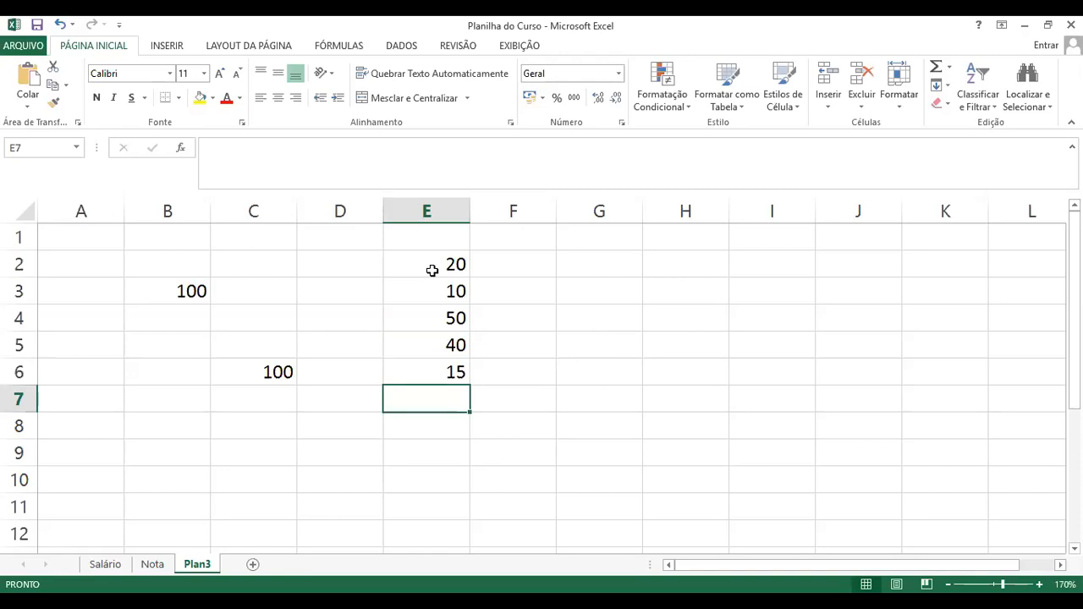
pyautogui.write('10')
pyautogui.press('Return')
# Complete the number column with 1, 30, 23 and 100 in cells E8 to E11
pyautogui.press('Return')
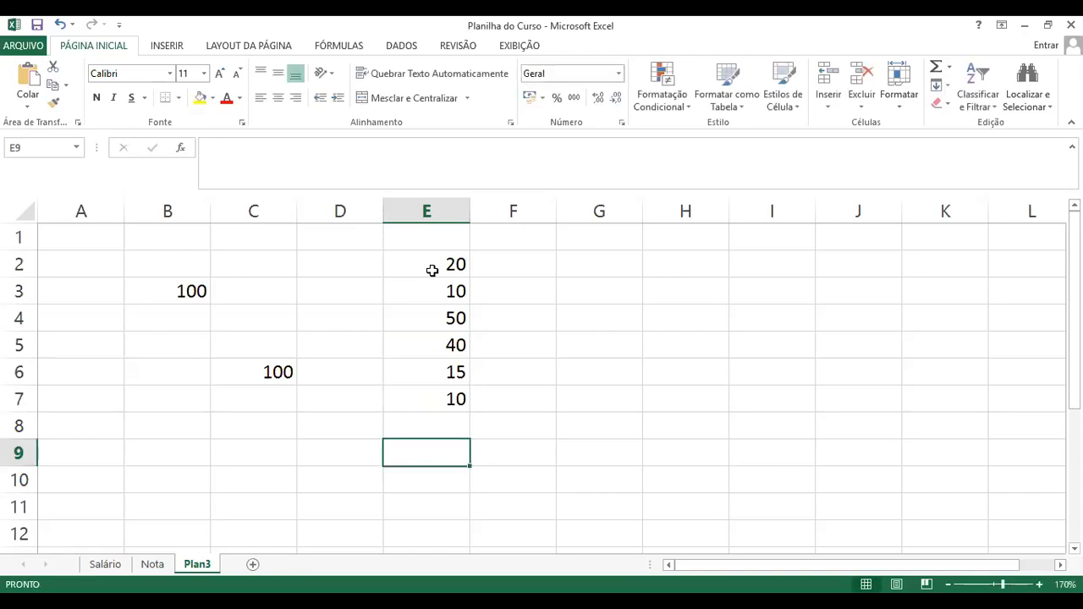
pyautogui.press('Up')
pyautogui.write('1')
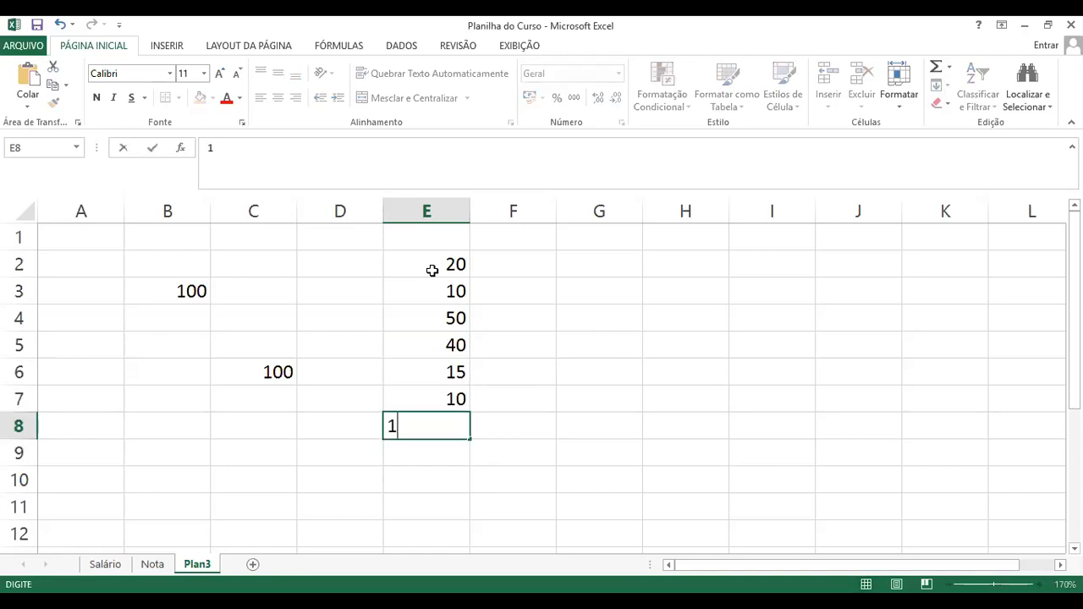
pyautogui.press('Return')
pyautogui.write('30')
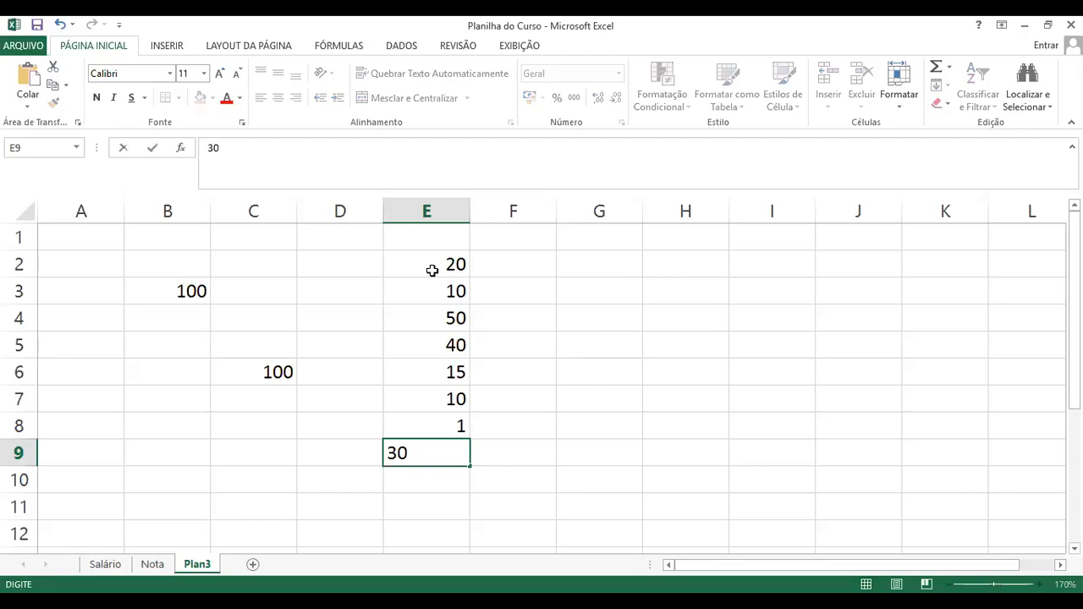
pyautogui.press('Return')
pyautogui.write('23')
pyautogui.press('Return')
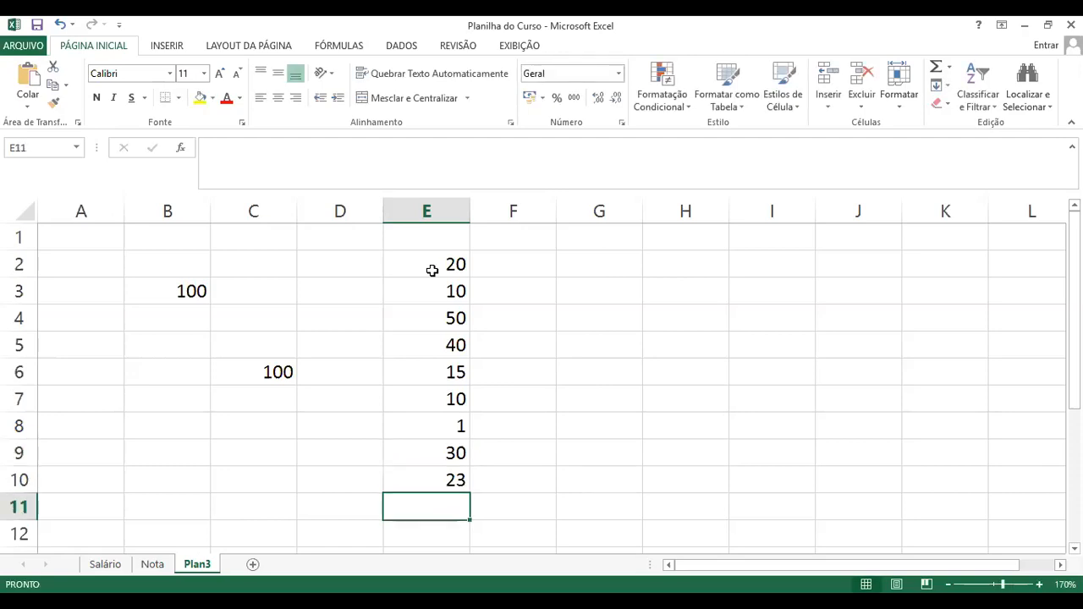
pyautogui.write('100')
pyautogui.press('Return')
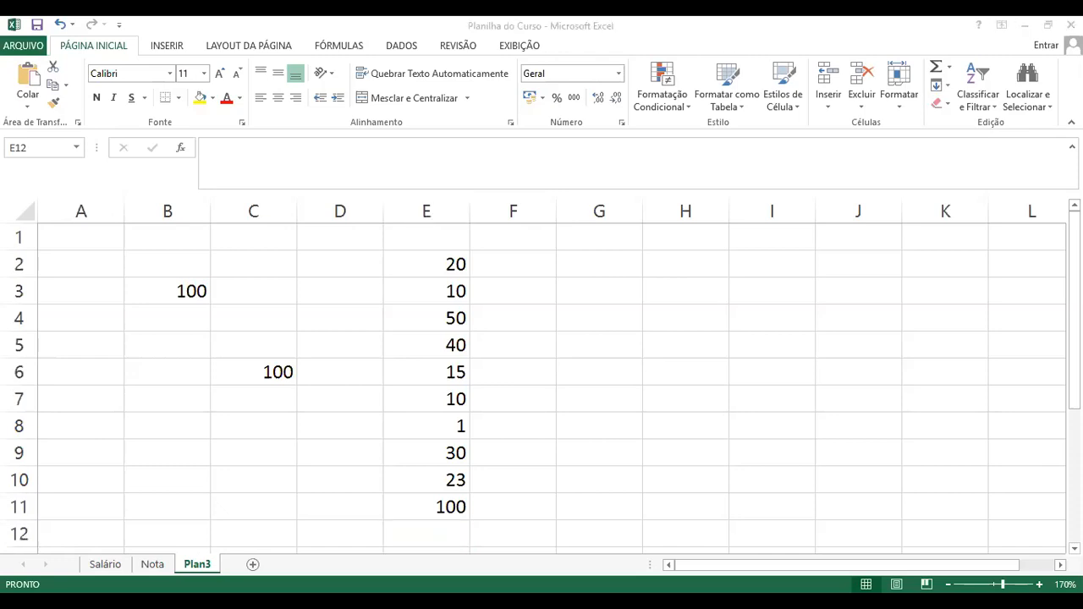
# Add up the number column in cell E12 with the function formula =soma(e2:e11)
pyautogui.click(456, 540)
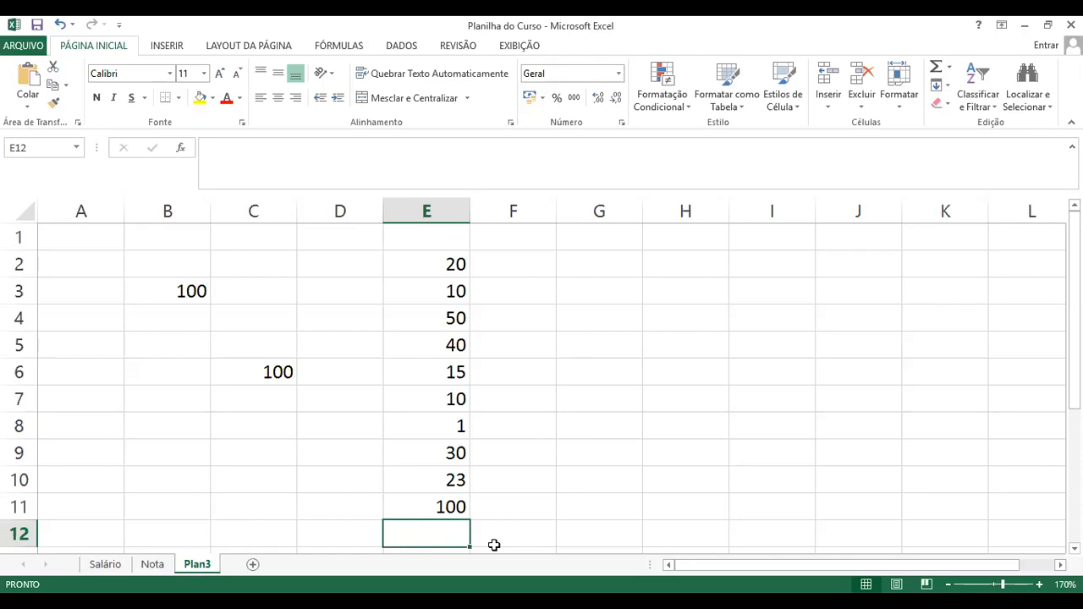
pyautogui.write('=')
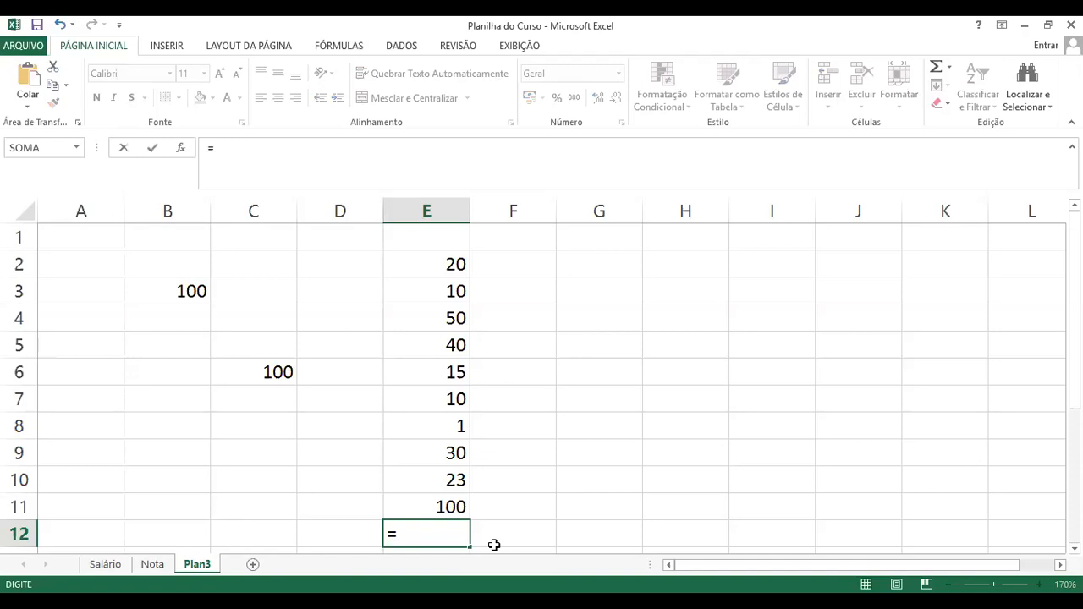
pyautogui.write('soma')
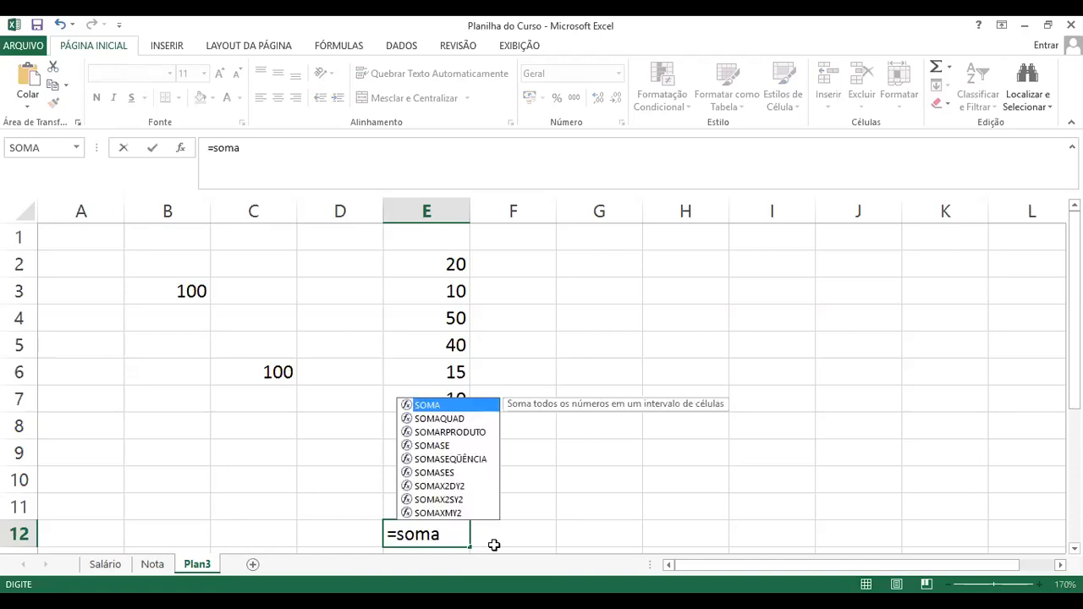
pyautogui.write('(')
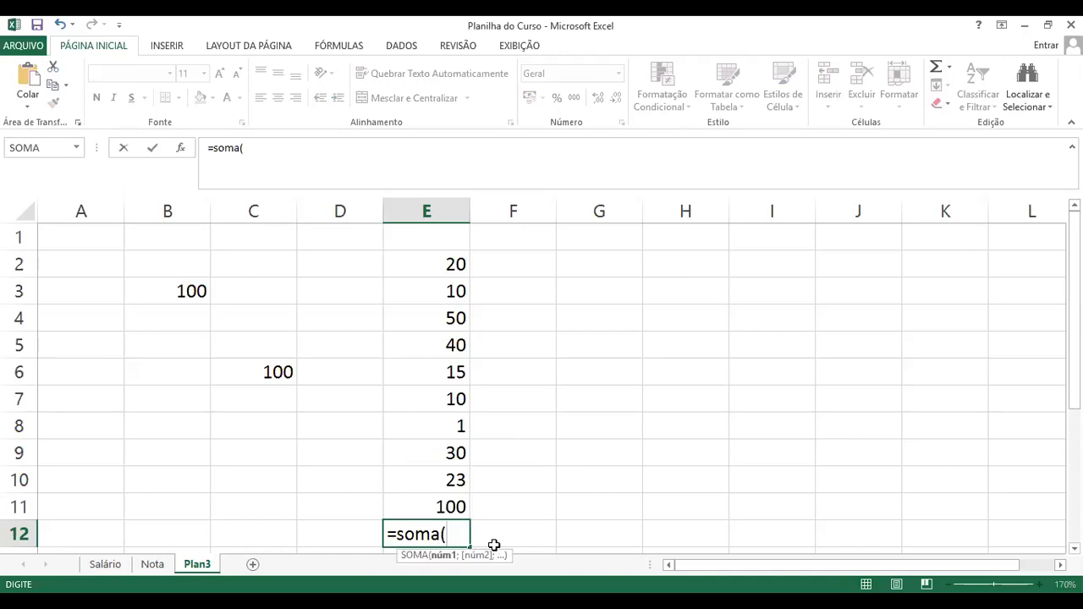
pyautogui.write('e2')
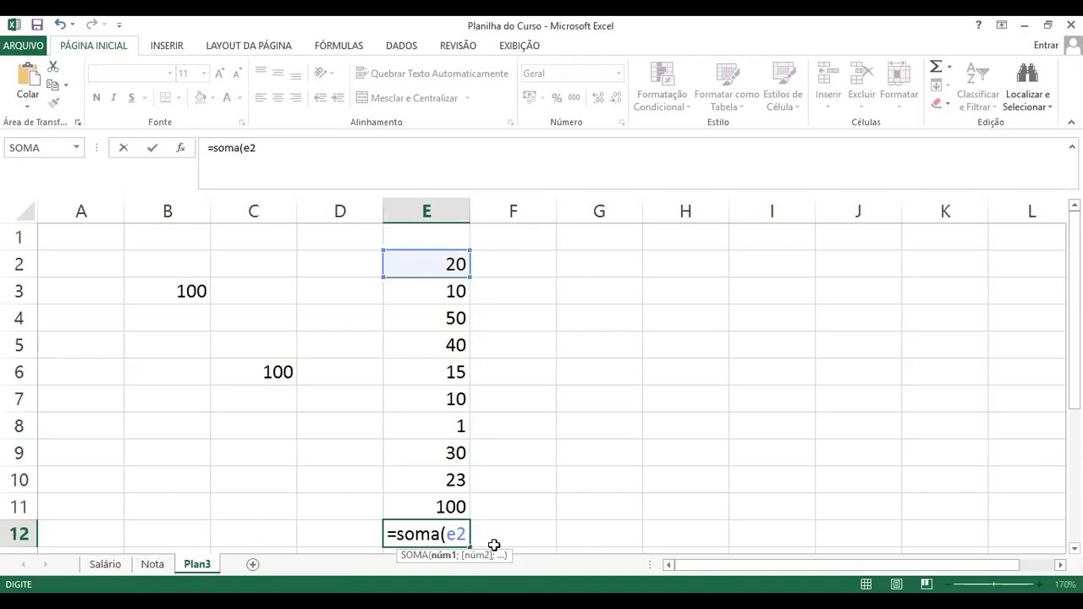
pyautogui.write(':')
pyautogui.write('e11')
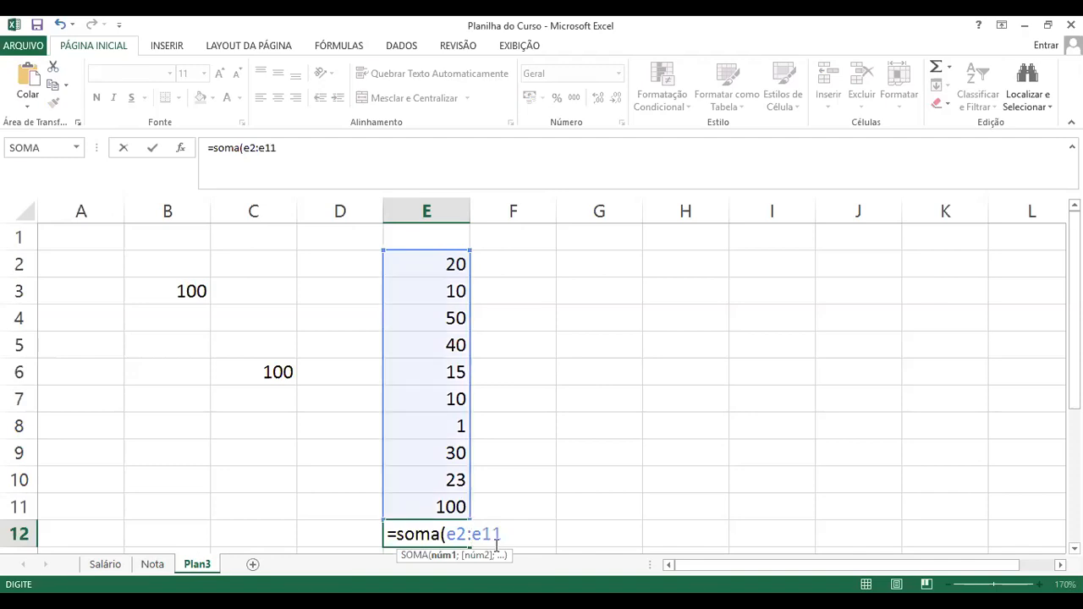
pyautogui.write(')')
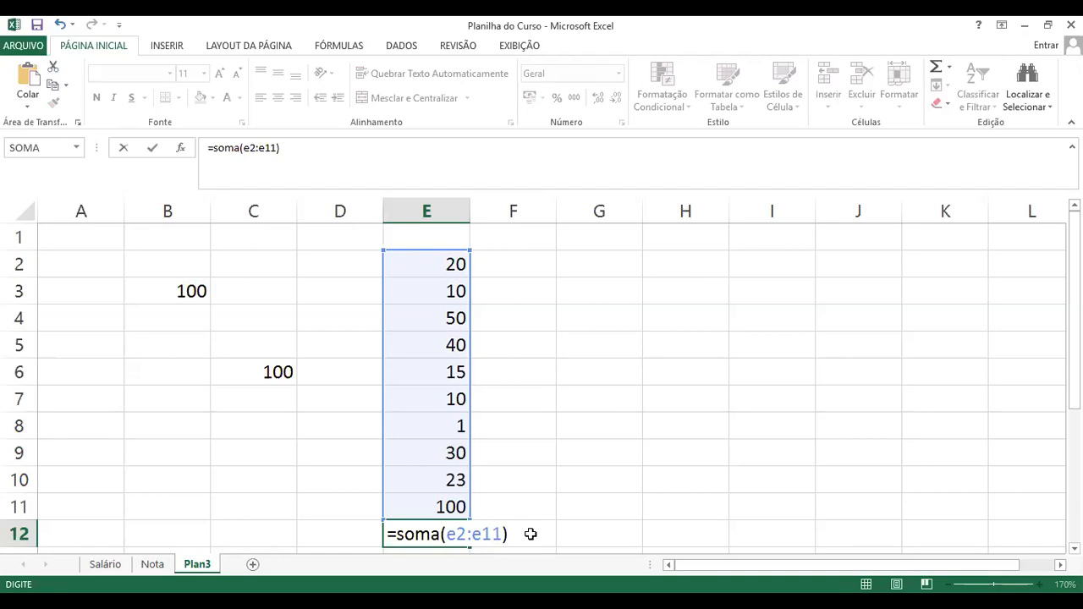
pyautogui.press('Return')
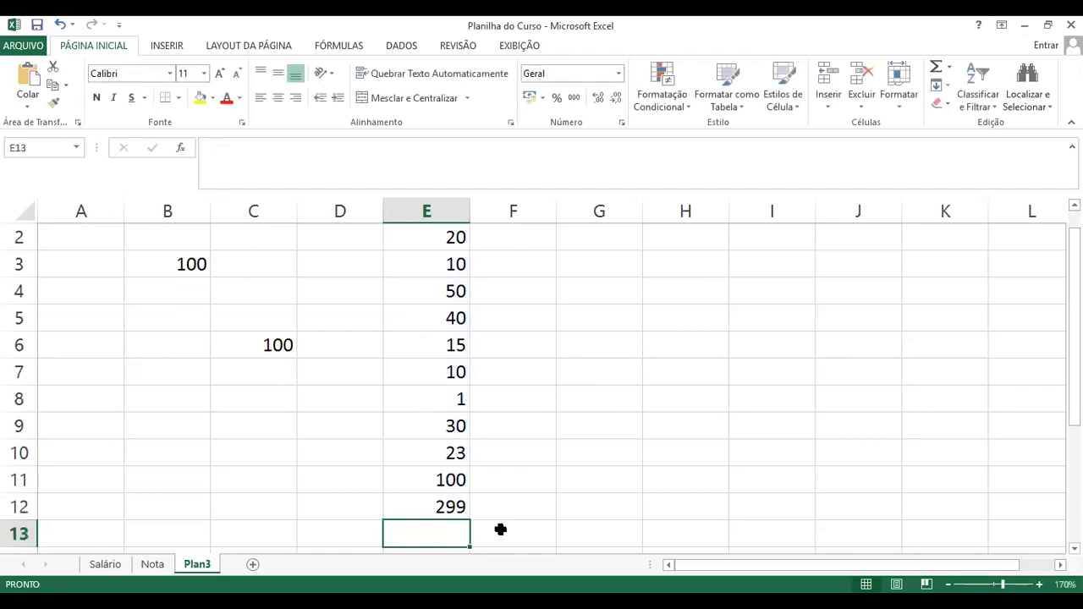
# Examine the SOMA formula in cell E12, highlighting its function name and its cell range
pyautogui.press('Up')
pyautogui.press('F2')
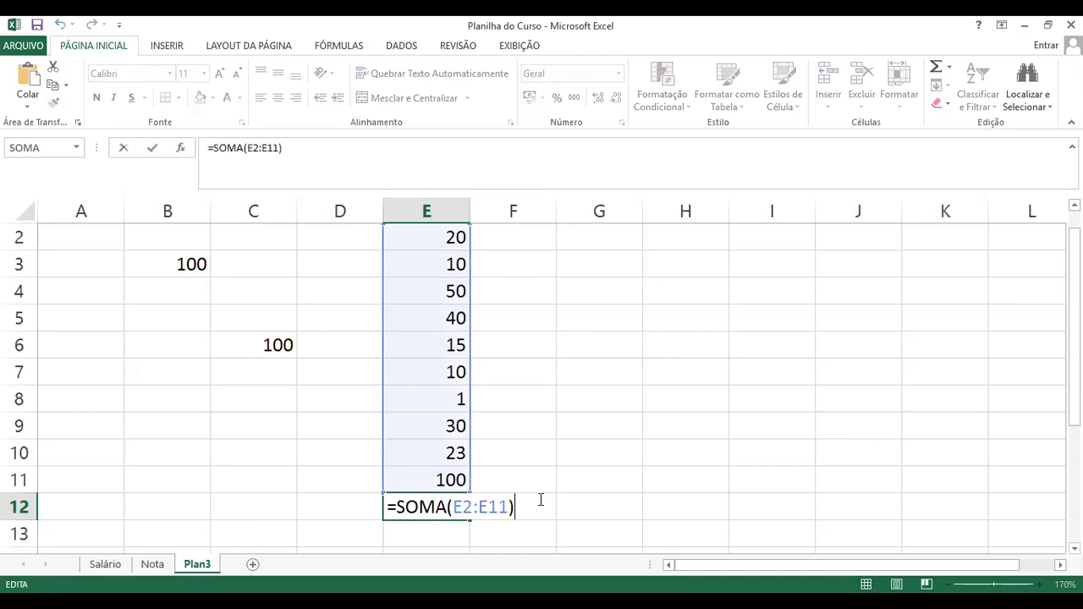
pyautogui.moveTo(454, 507); pyautogui.dragTo(512, 510)
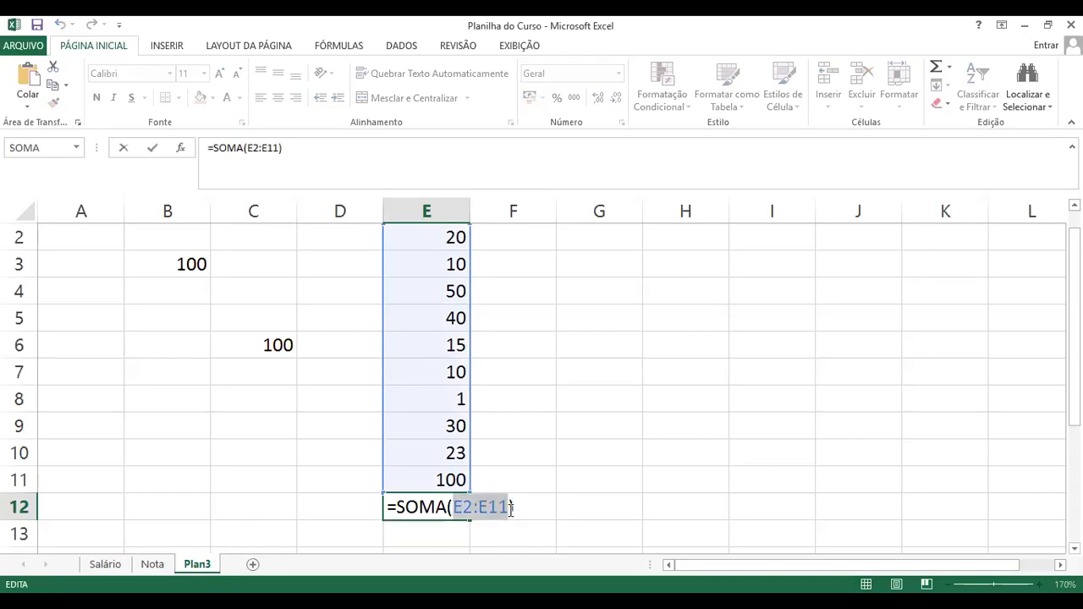
pyautogui.click(448, 506)
pyautogui.doubleClick(459, 505)
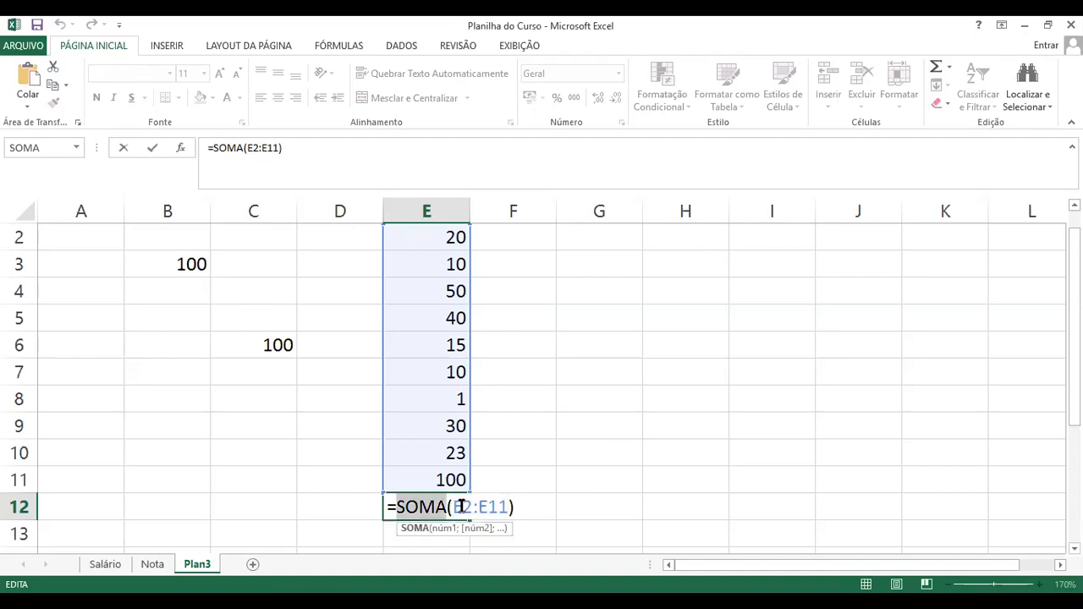
pyautogui.click(498, 507)
pyautogui.doubleClick(503, 507)
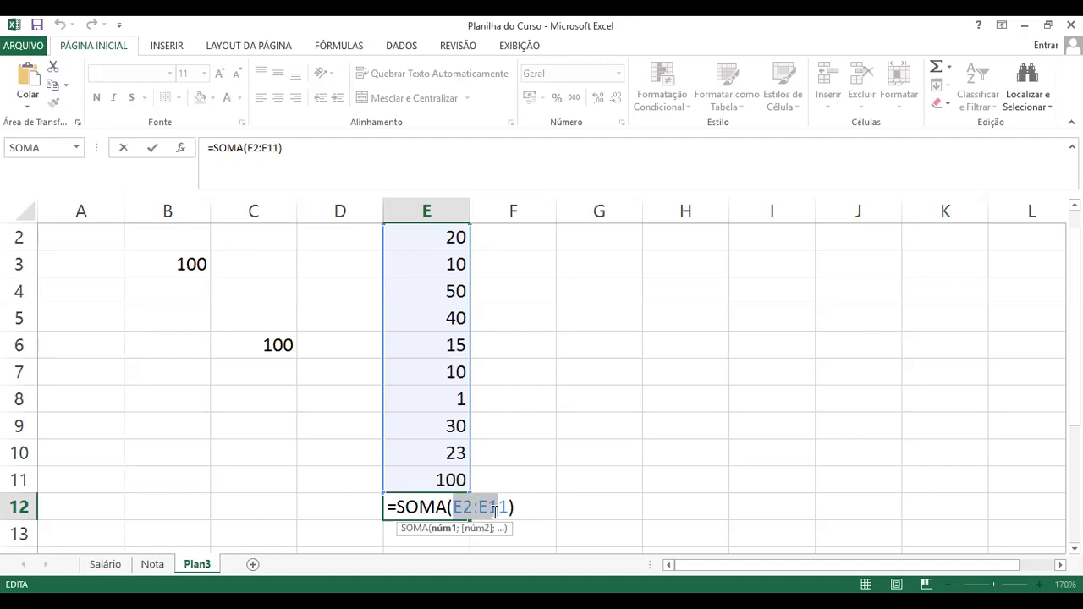
pyautogui.hotkey('ctrl', 'Return')
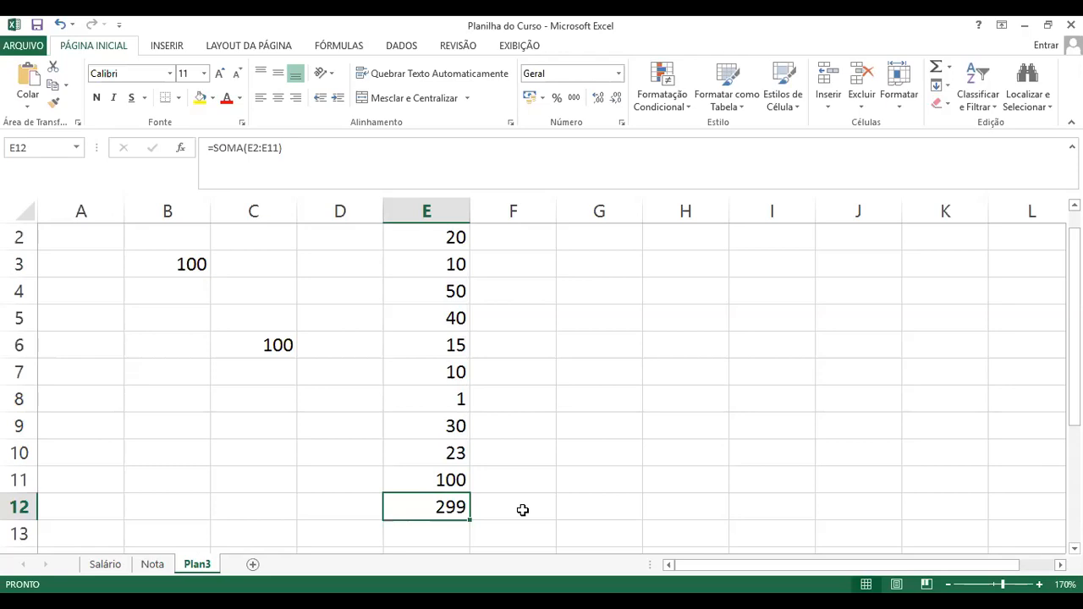
# Label the function total in row 12 with "Função" in cell C12 and "Somar" in cell D12
pyautogui.click(342, 514)
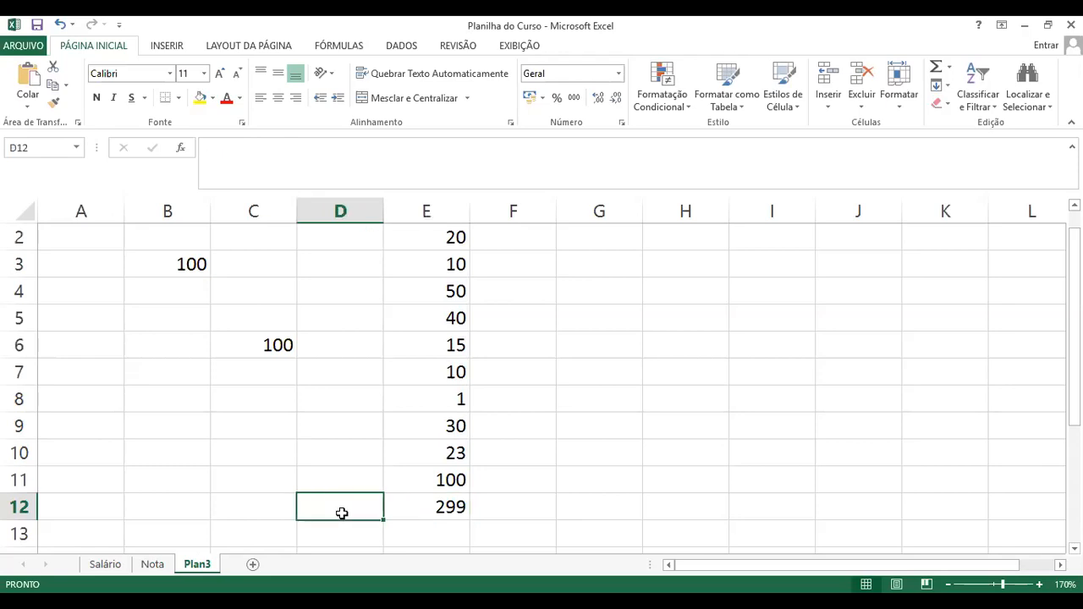
pyautogui.press('Left')
pyautogui.write('Função')
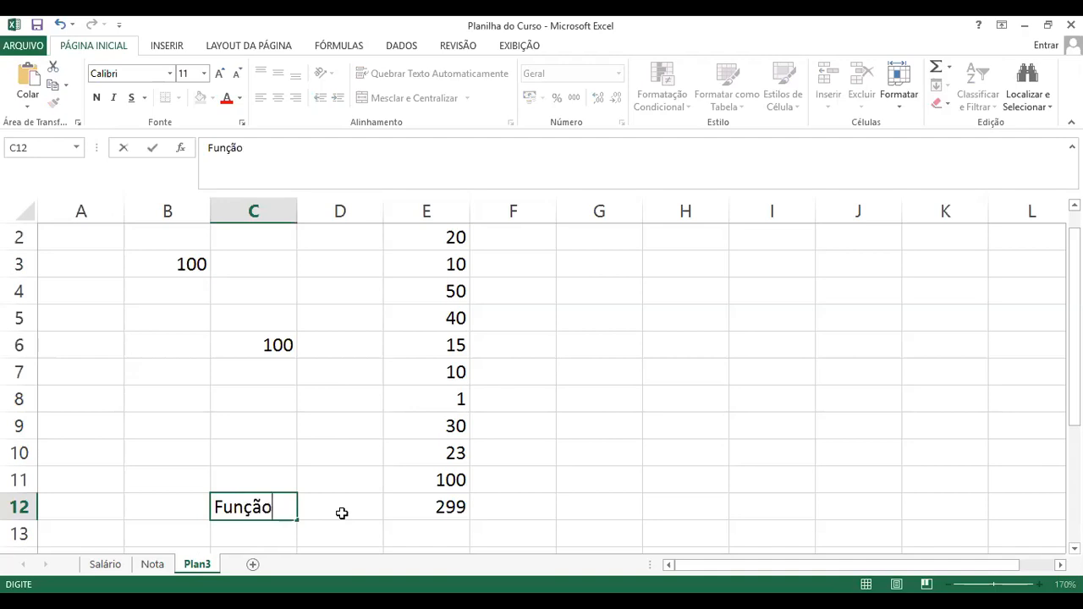
pyautogui.press('Return')
pyautogui.click(344, 514)
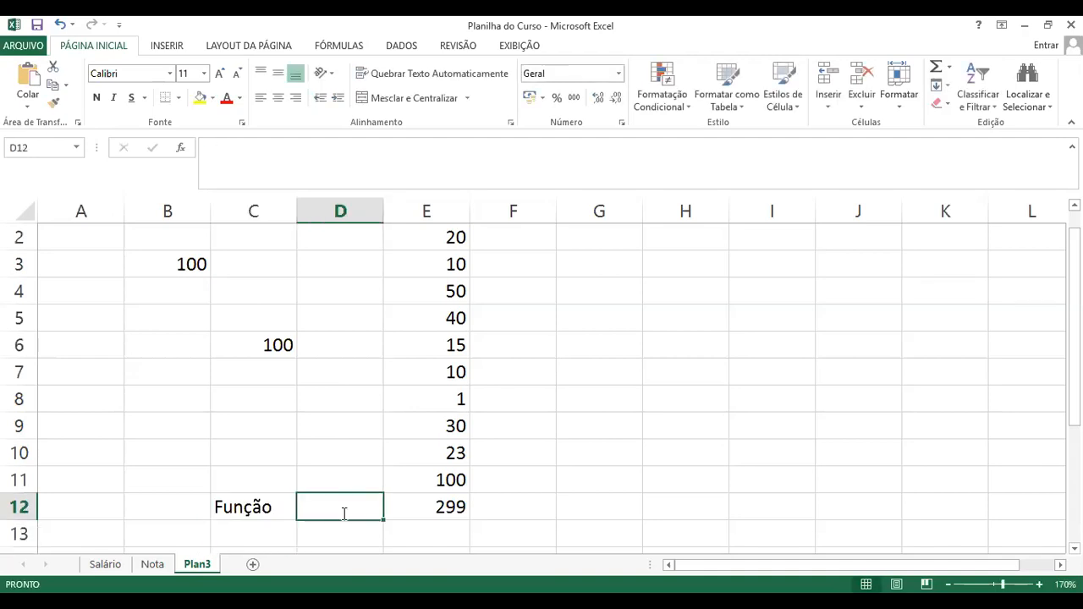
pyautogui.write('Somar')
pyautogui.press('Return')
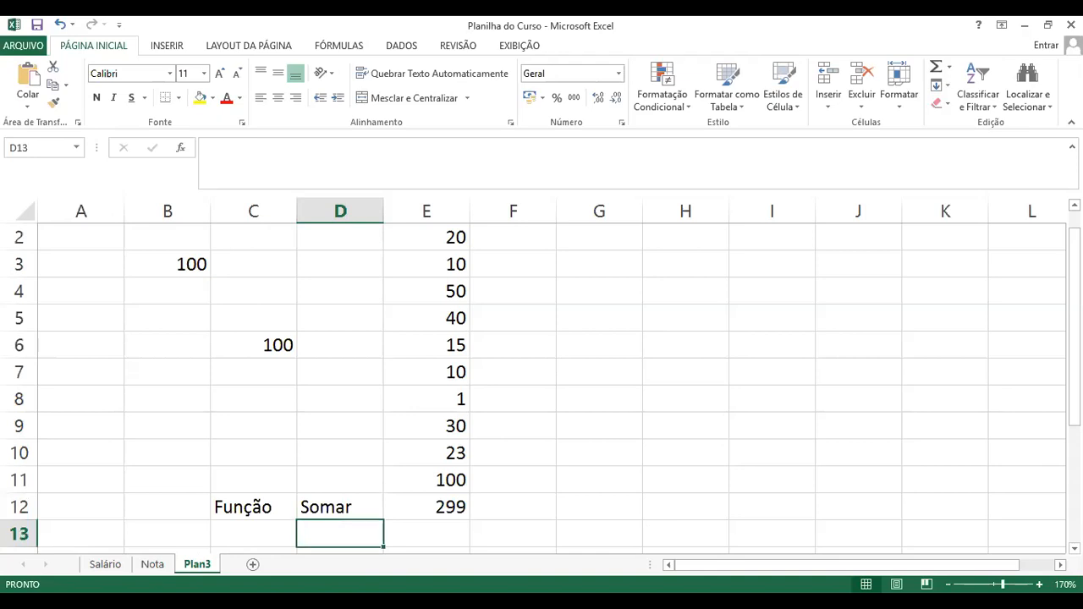
# Enter the label "Soma" in cell D13, below the function label
pyautogui.scroll(-1, 258, 541)
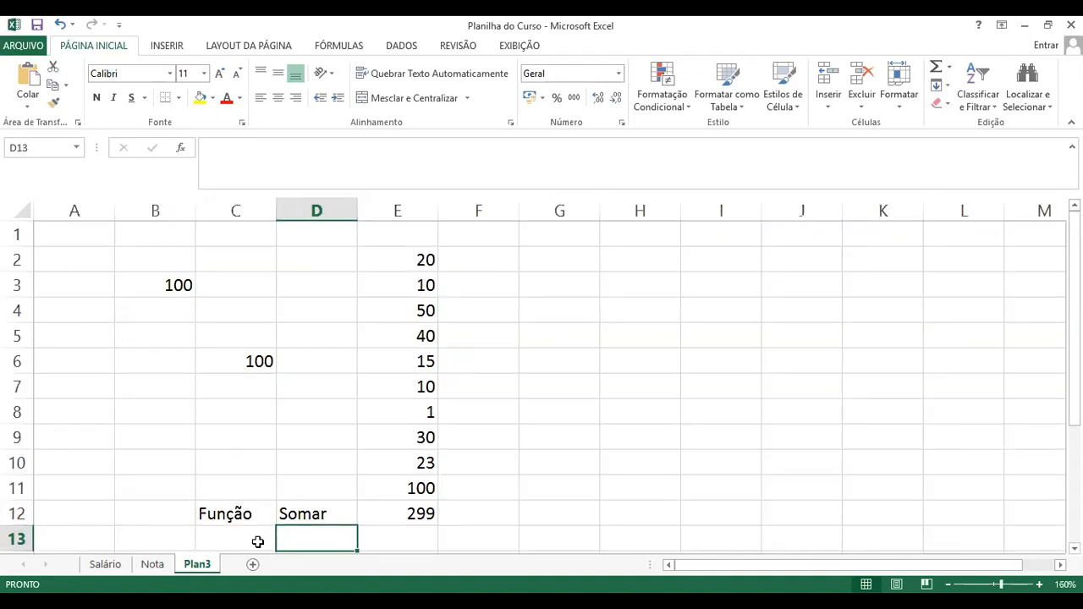
pyautogui.click(259, 541)
pyautogui.press('Right')
pyautogui.write('Somar')
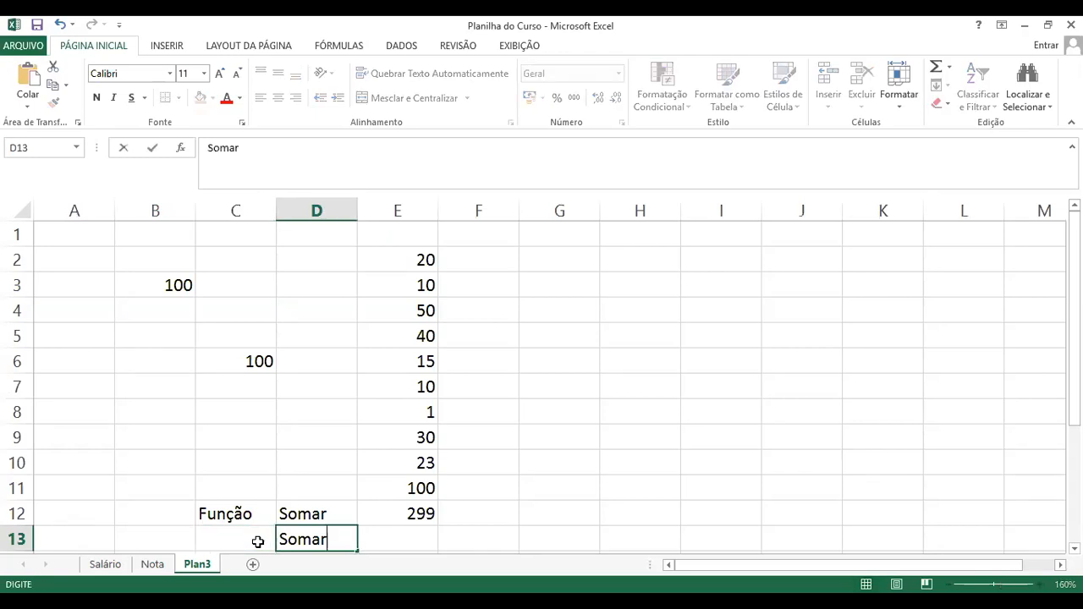
pyautogui.press('BackSpace')
pyautogui.press('BackSpace')
pyautogui.write('a')
pyautogui.press('Delete')
pyautogui.press('Return')
# Enter the label "Fórmula" in cell C13, beside the Soma label
pyautogui.press('Up')
pyautogui.press('Left')
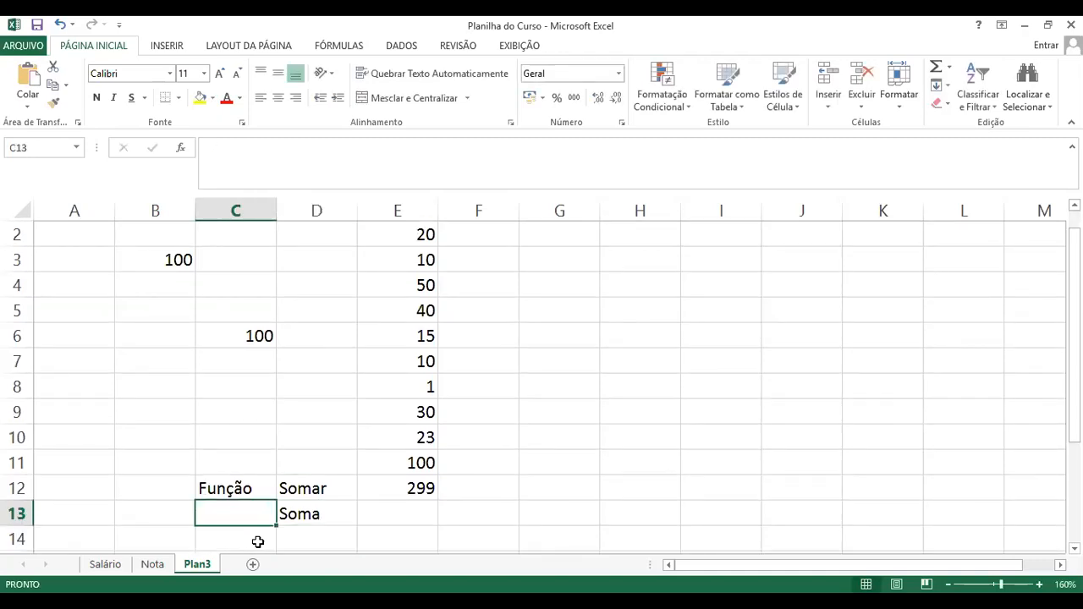
pyautogui.write('Fórmula')
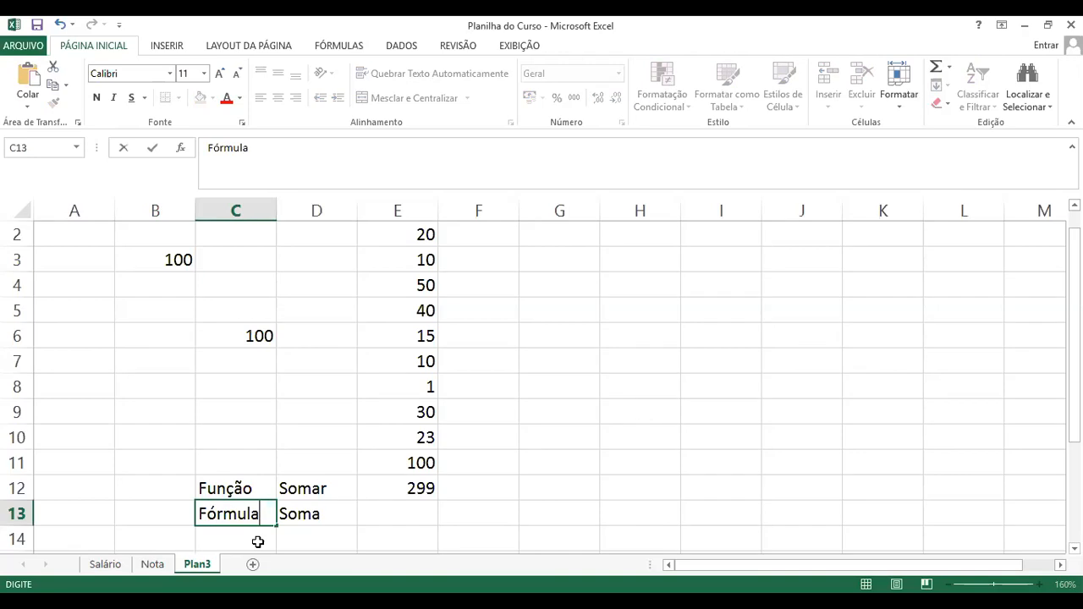
pyautogui.press('Return')
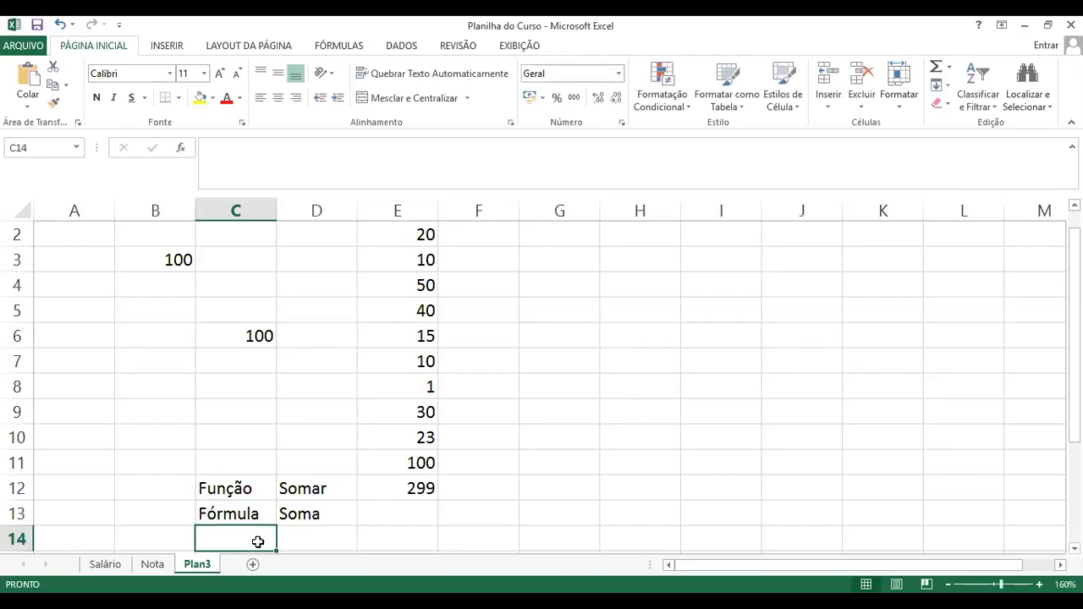
# Correct the label in cell D12 to "Soma"
pyautogui.press('Up')
pyautogui.press('Up')
pyautogui.press('Right')
pyautogui.press('F2')
pyautogui.press('BackSpace')
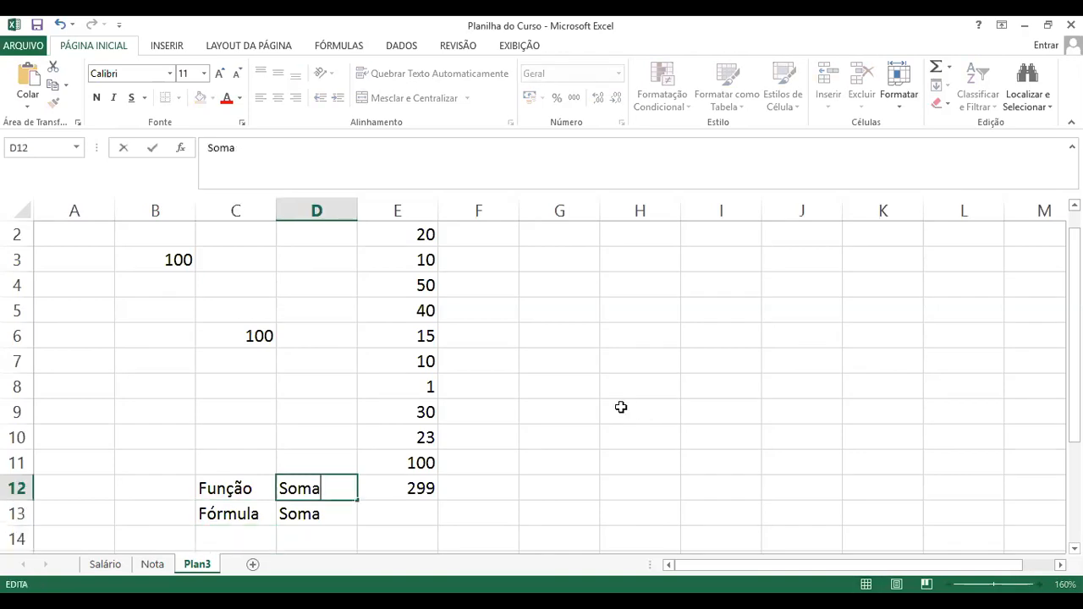
pyautogui.press('Return')
# Begin an addition formula in cell E13 with =e2+e3+e4+e5+
pyautogui.scroll(1, 500, 364)
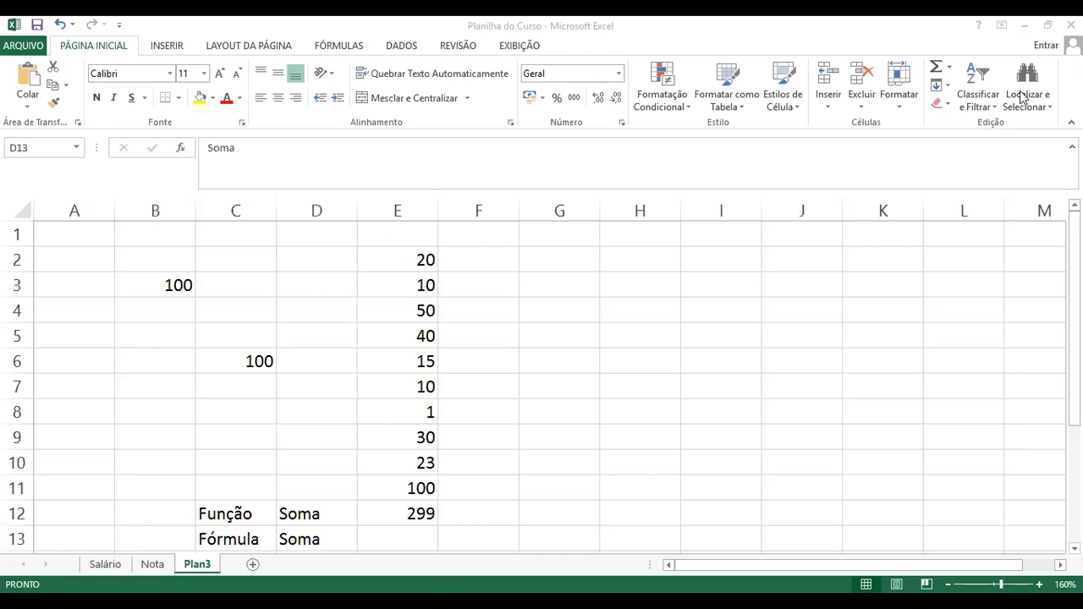
pyautogui.click(406, 538)
pyautogui.write('=')
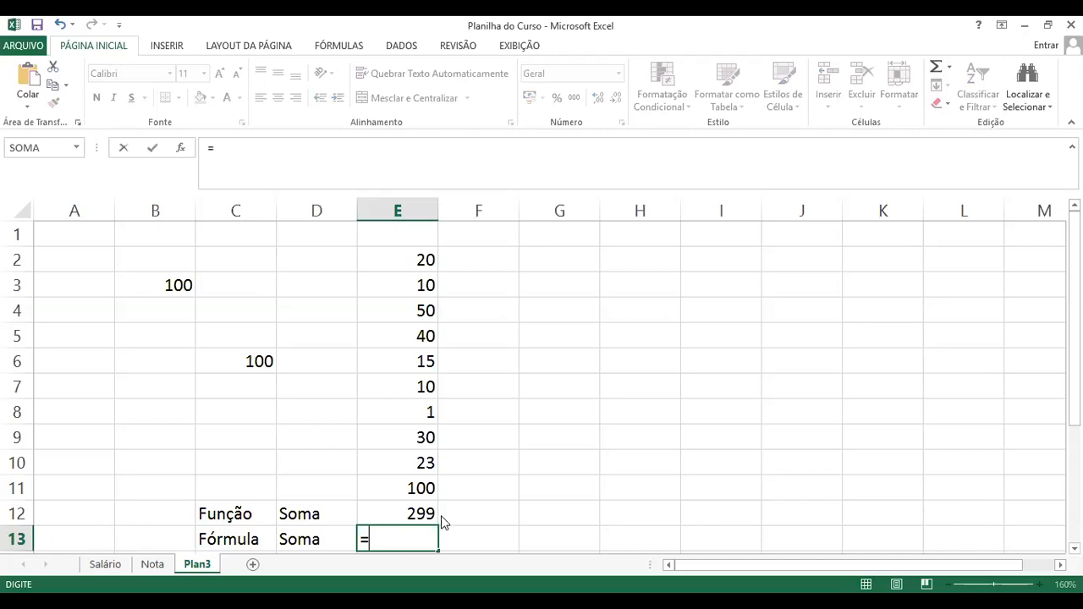
pyautogui.write('so')
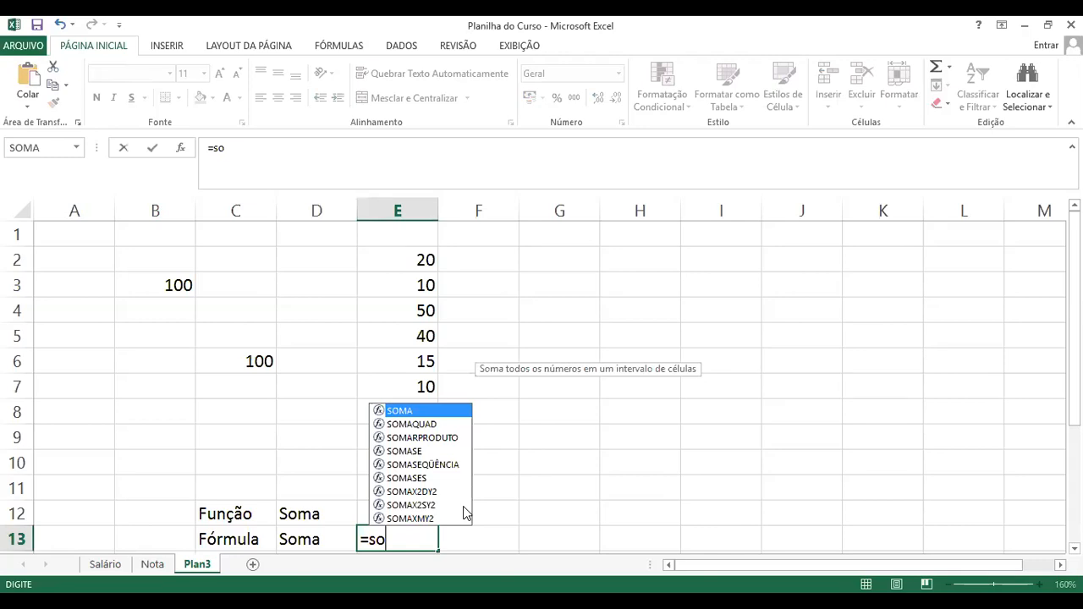
pyautogui.press('BackSpace')
pyautogui.press('BackSpace')
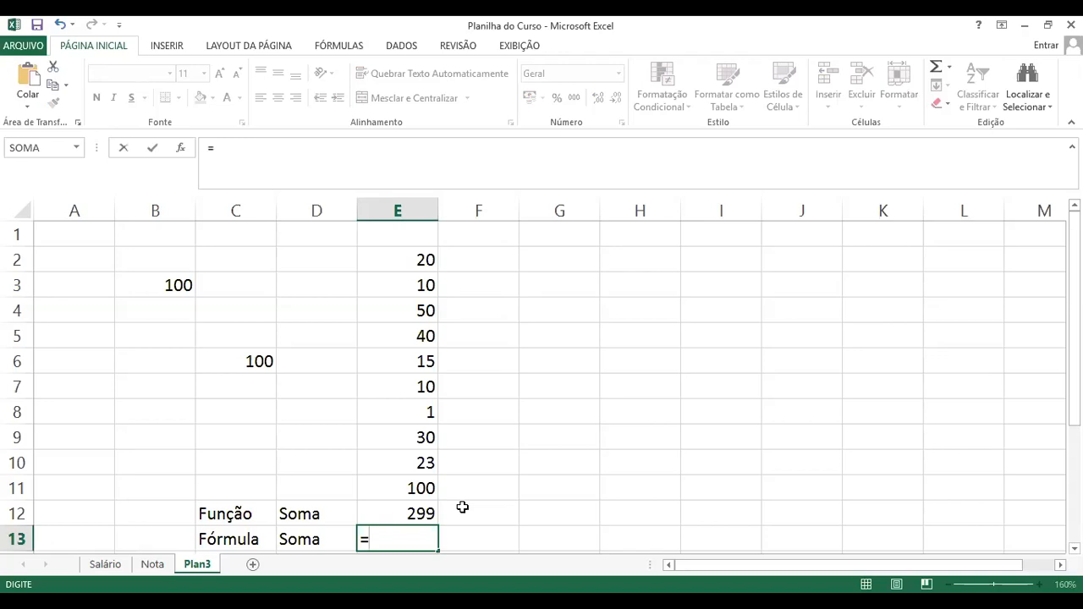
pyautogui.write('e')
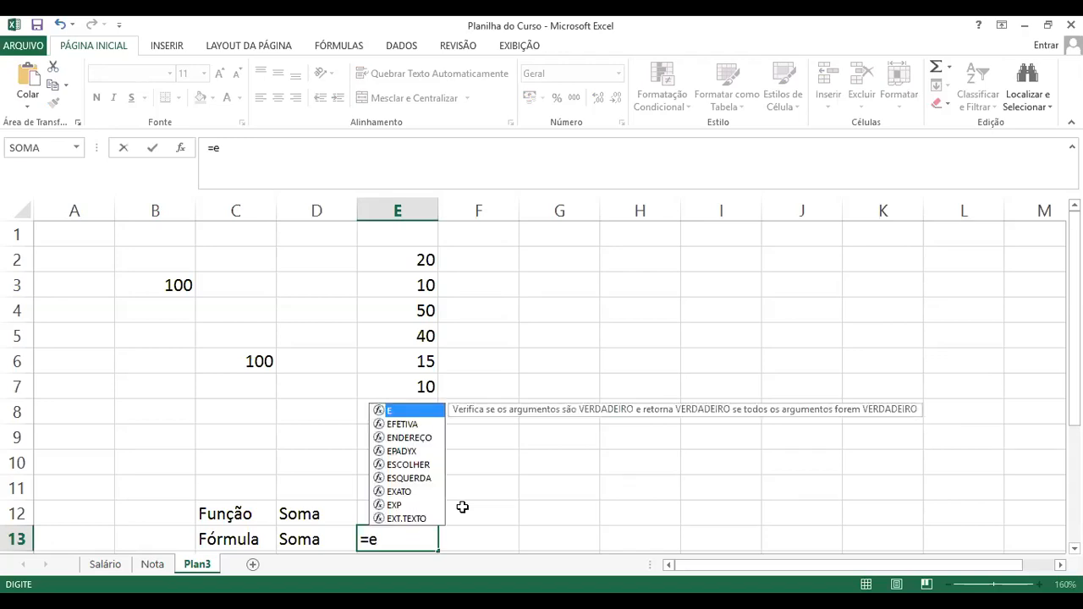
pyautogui.write('2')
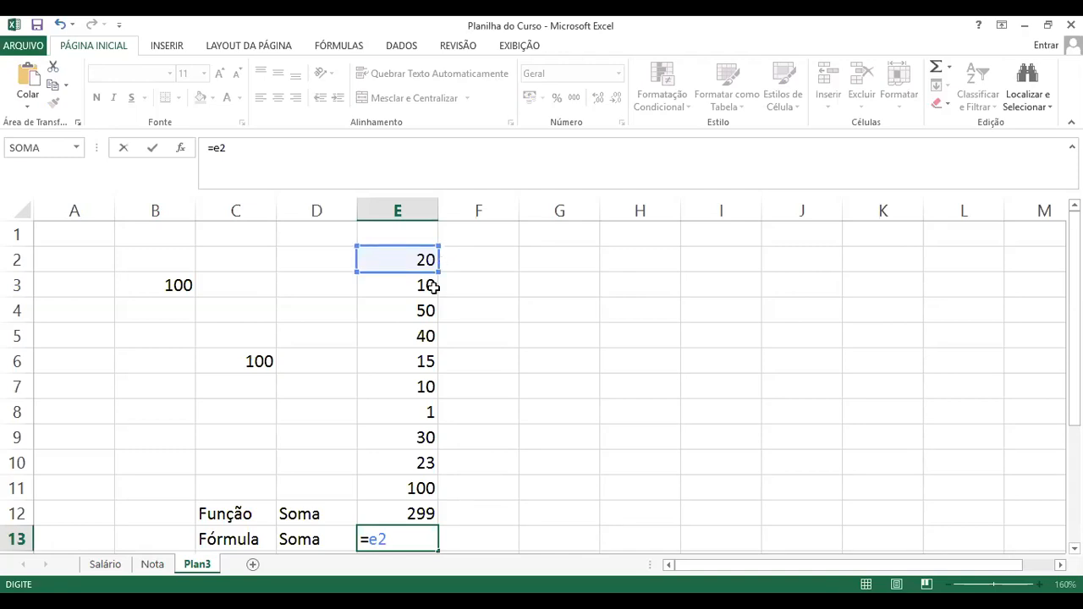
pyautogui.write('+e3+')
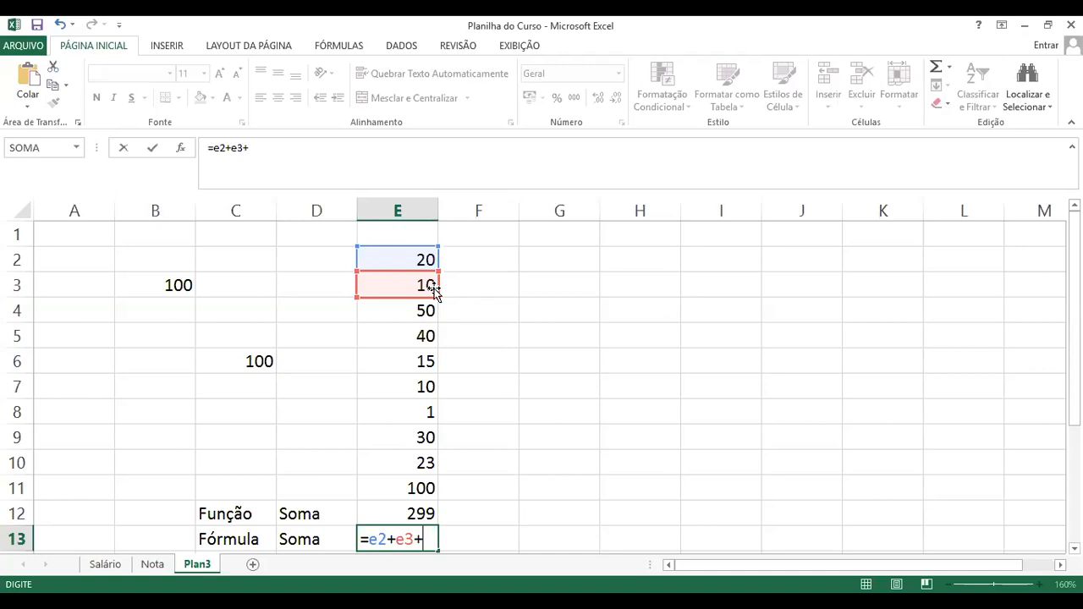
pyautogui.write('e')
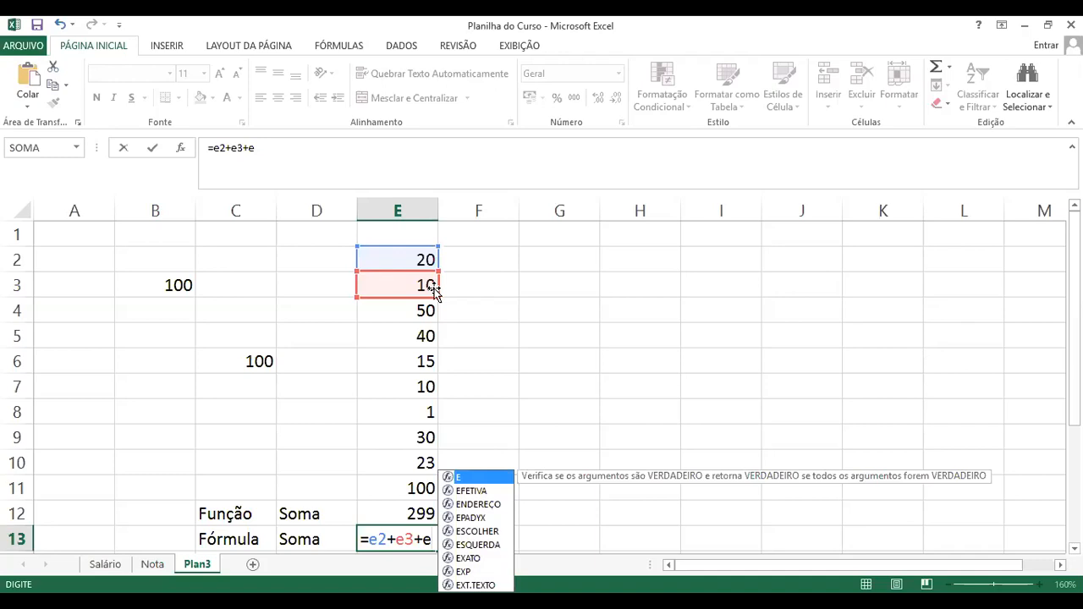
pyautogui.write('4')
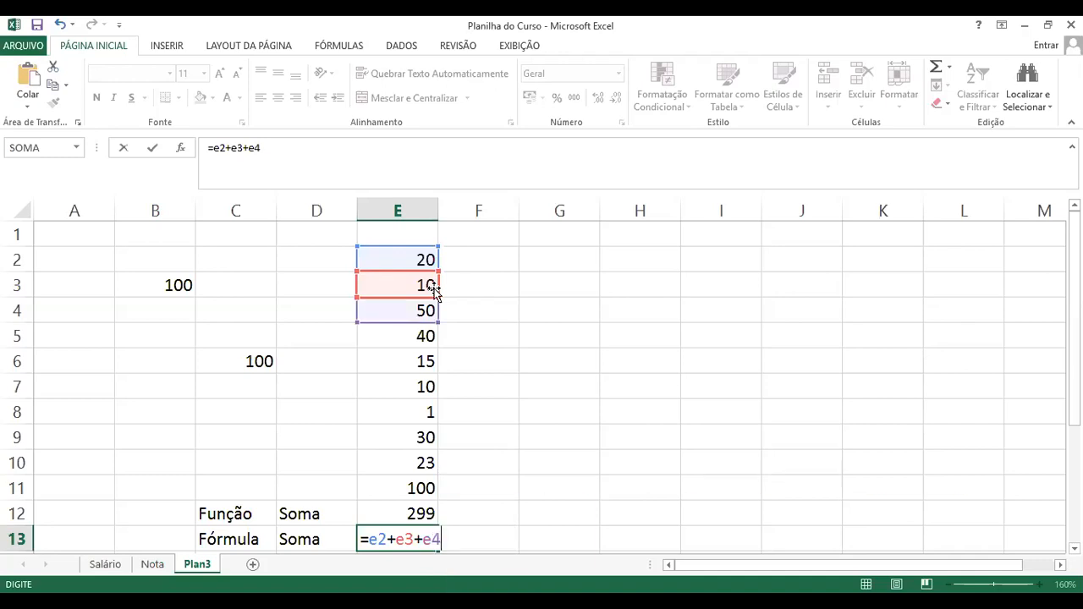
pyautogui.write('+')
pyautogui.write('e5+')
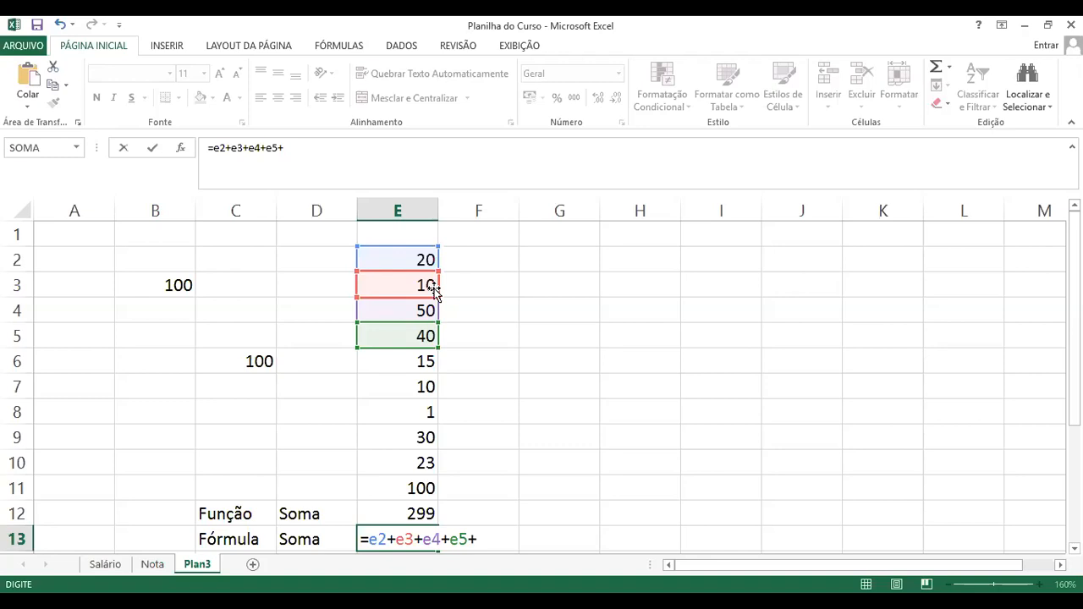
# Complete the addition formula in cell E13 with e6+e7+e8+e9+e10+e11 and enter it
pyautogui.write('e6=')
pyautogui.press('BackSpace')
pyautogui.write('+')
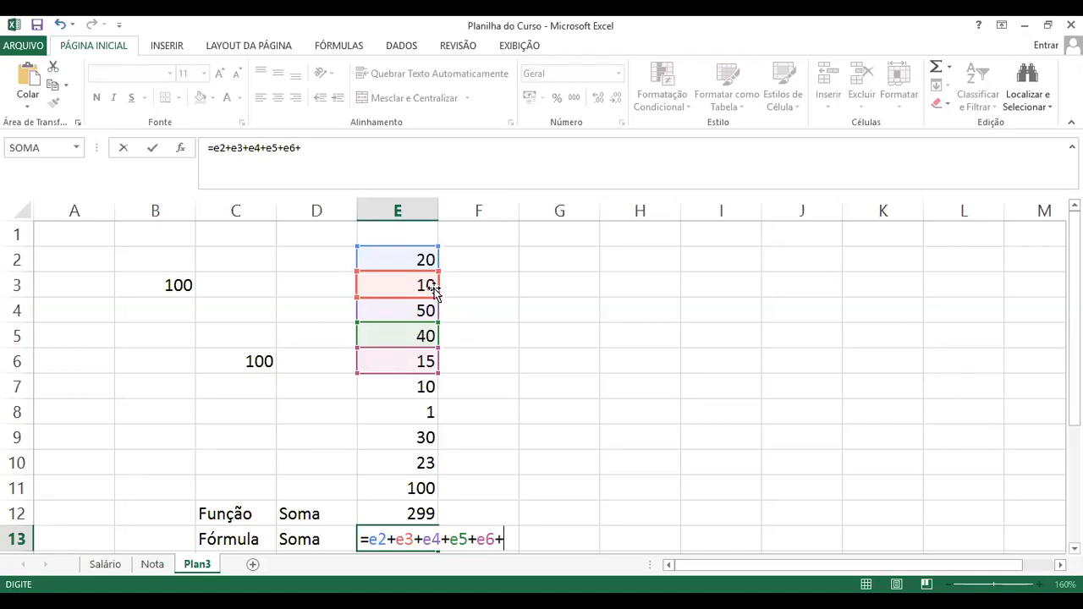
pyautogui.write('e')
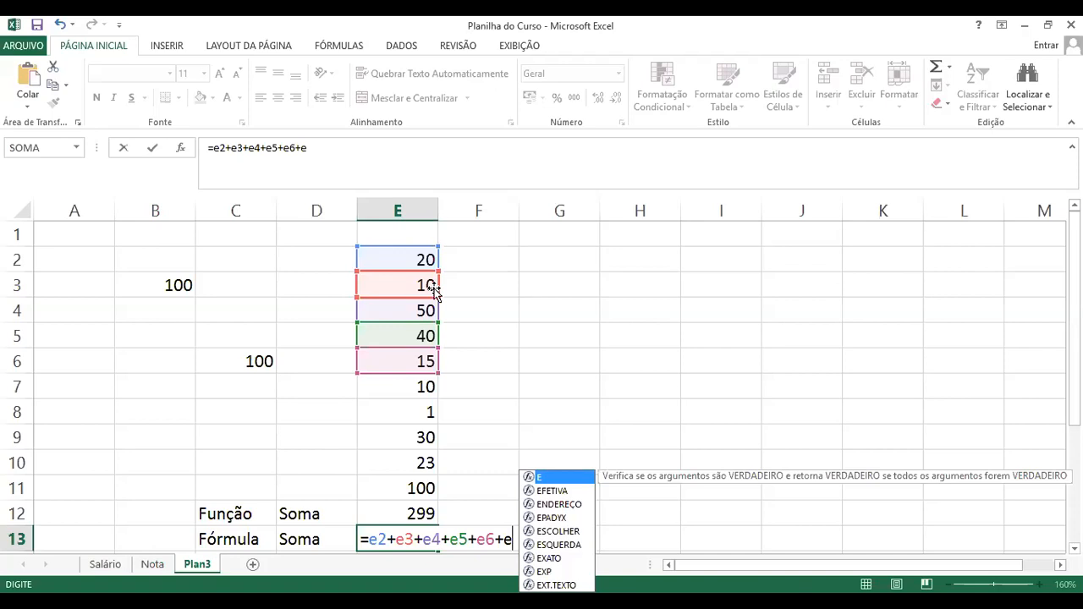
pyautogui.write('7+')
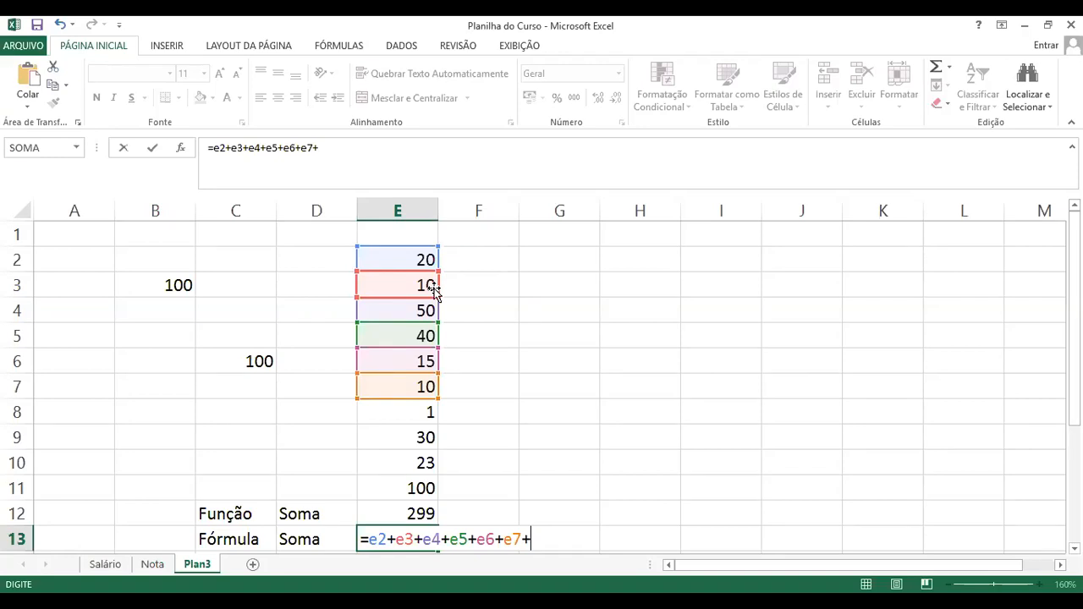
pyautogui.write('e8+')
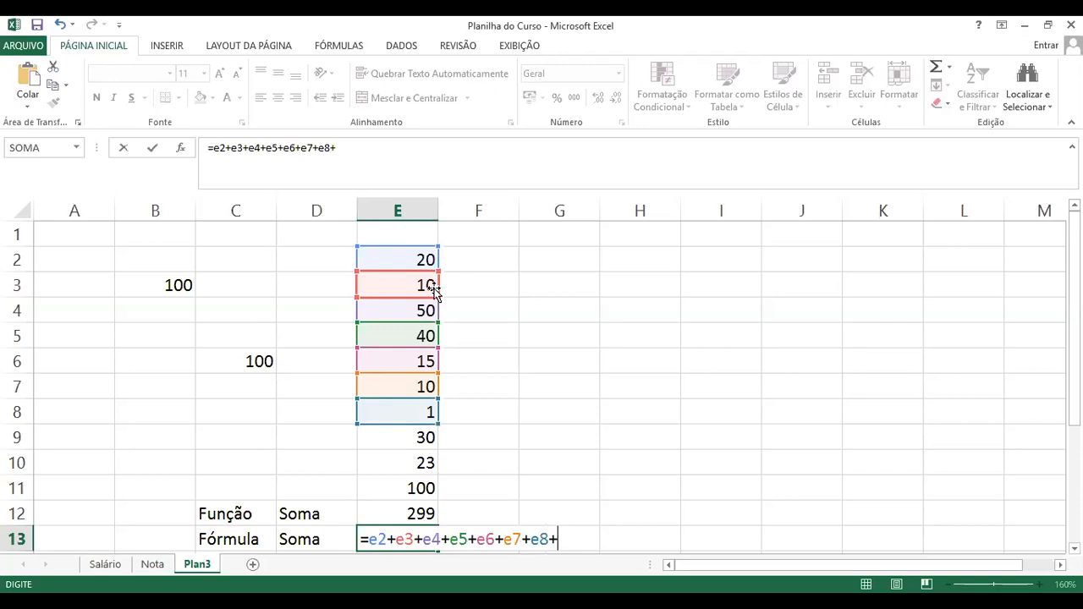
pyautogui.write('e9+10')
pyautogui.press('BackSpace')
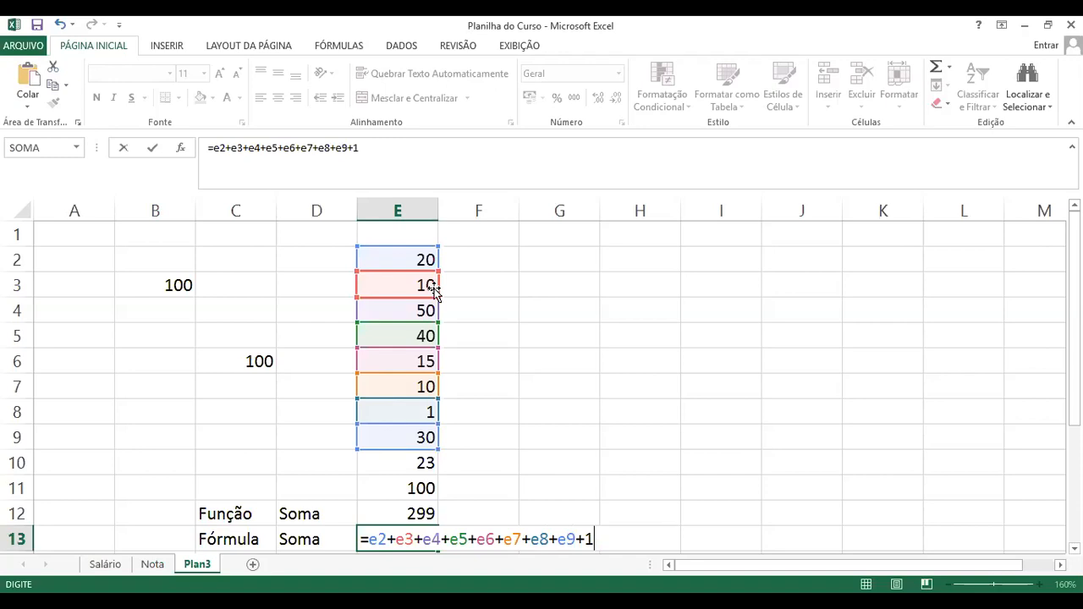
pyautogui.press('BackSpace')
pyautogui.write('e10+')
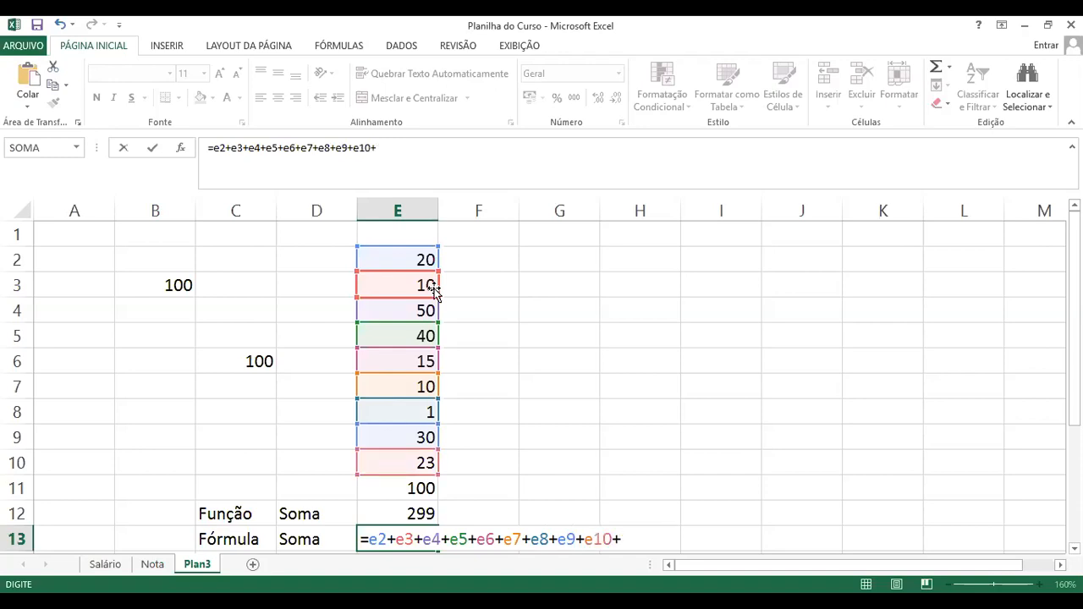
pyautogui.write('1')
pyautogui.press('BackSpace')
pyautogui.write('e11')
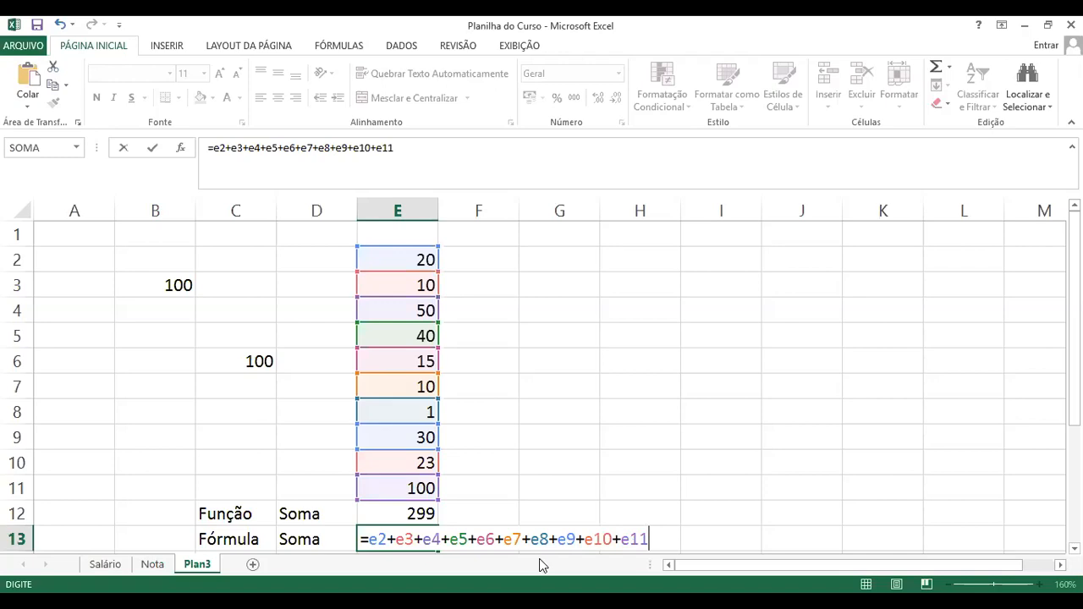
pyautogui.press('Return')
# Compare the SOMA function in cell E12 with the cell-by-cell addition in E13, highlighting the contents of each formula
pyautogui.press('Up')
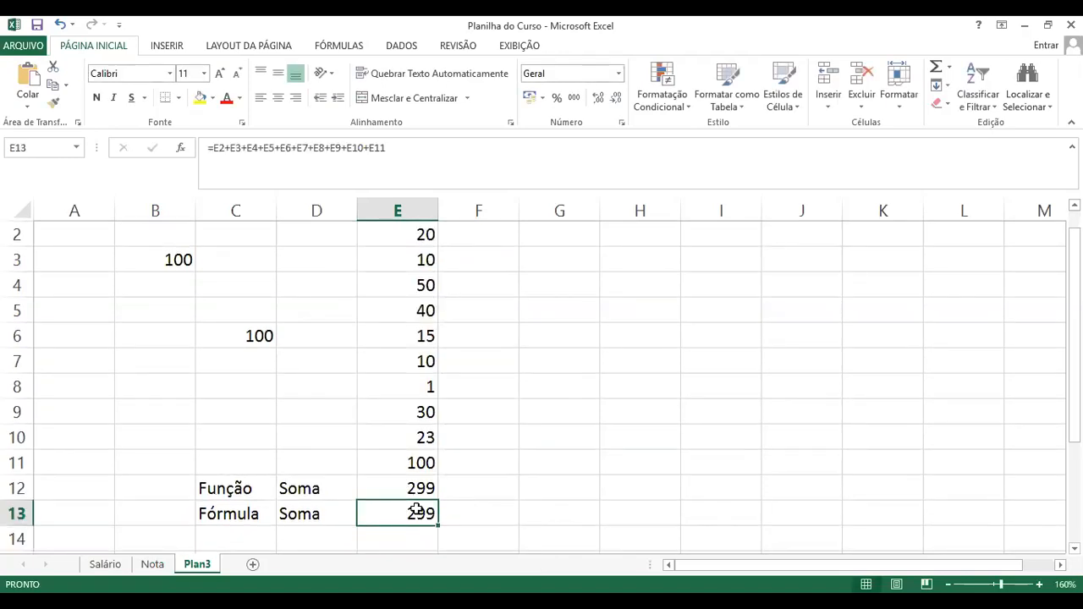
pyautogui.click(423, 488)
pyautogui.press('Down')
pyautogui.press('Up')
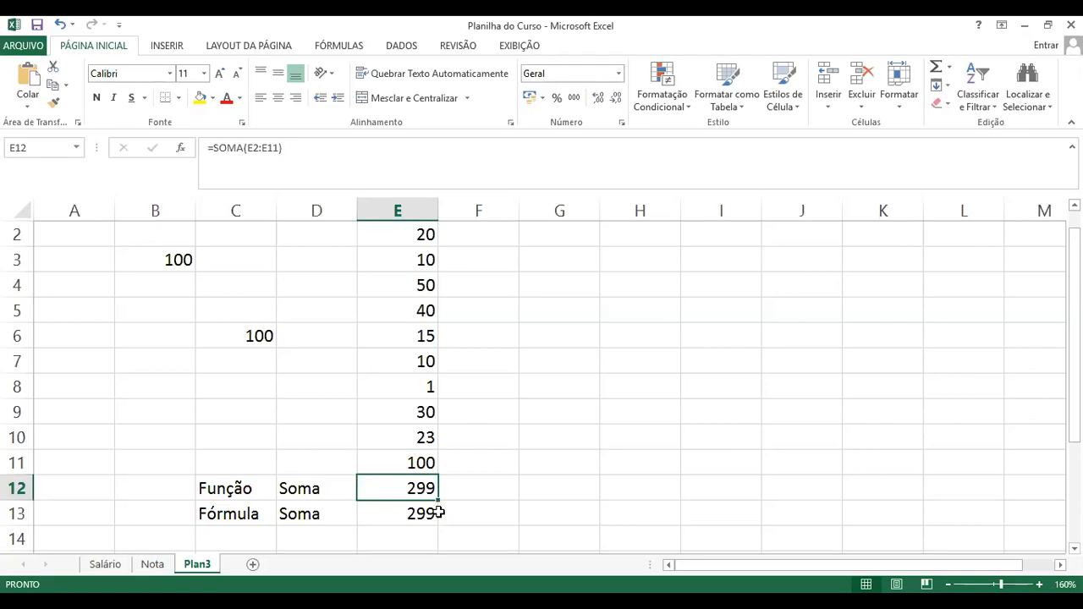
pyautogui.doubleClick(365, 489)
pyautogui.moveTo(361, 489); pyautogui.dragTo(421, 491)
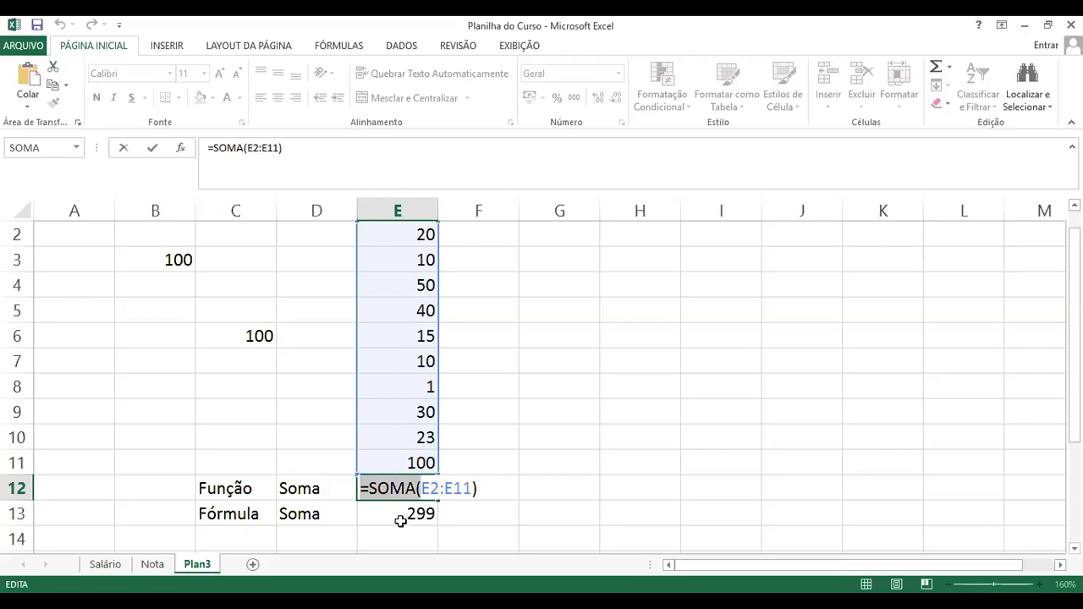
pyautogui.press('Return')
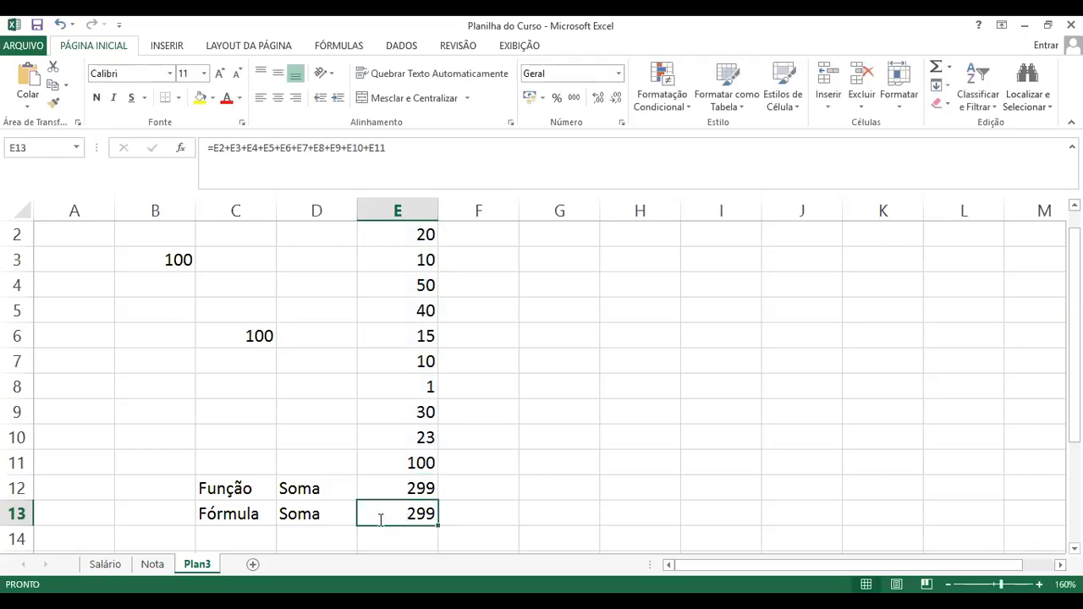
pyautogui.doubleClick(380, 517)
pyautogui.moveTo(571, 518); pyautogui.dragTo(658, 518)
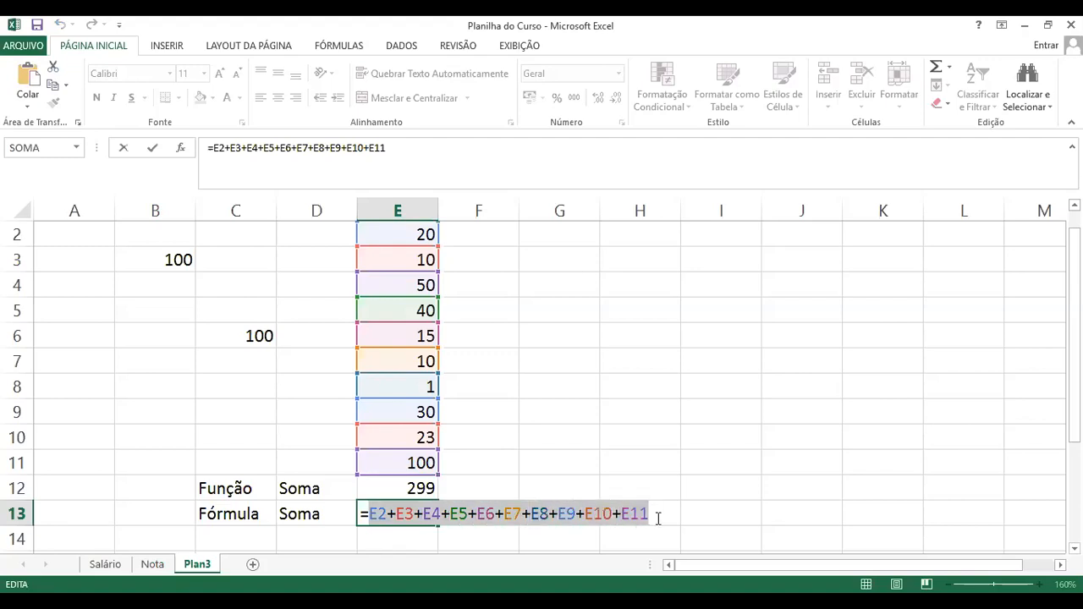
pyautogui.doubleClick(385, 512)
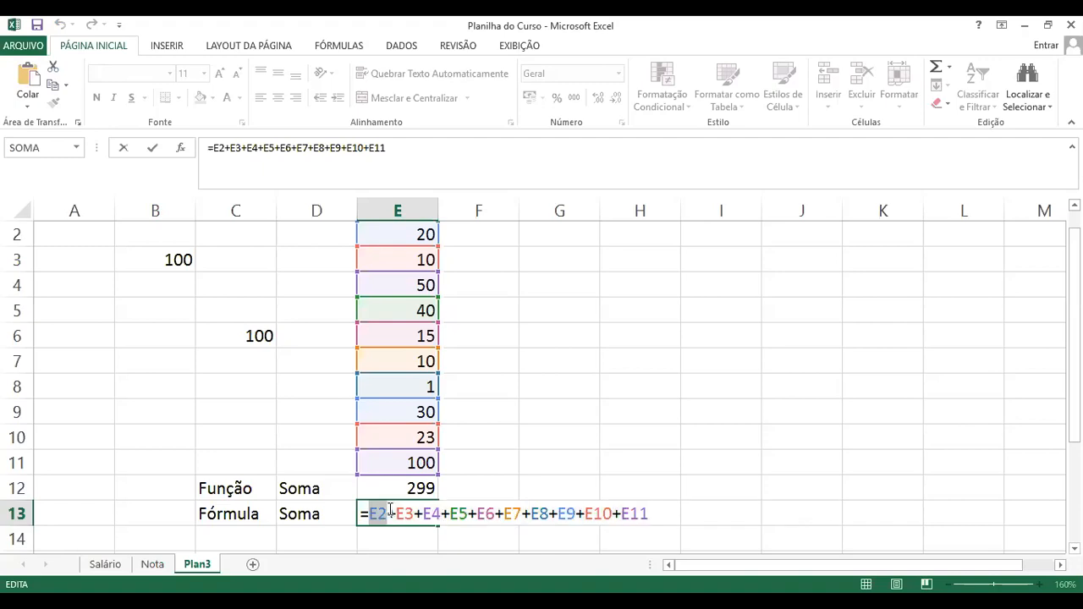
# Re-examine the SOMA function name in E12 and the individual cell references joined by plus signs in E13
pyautogui.click(395, 491)
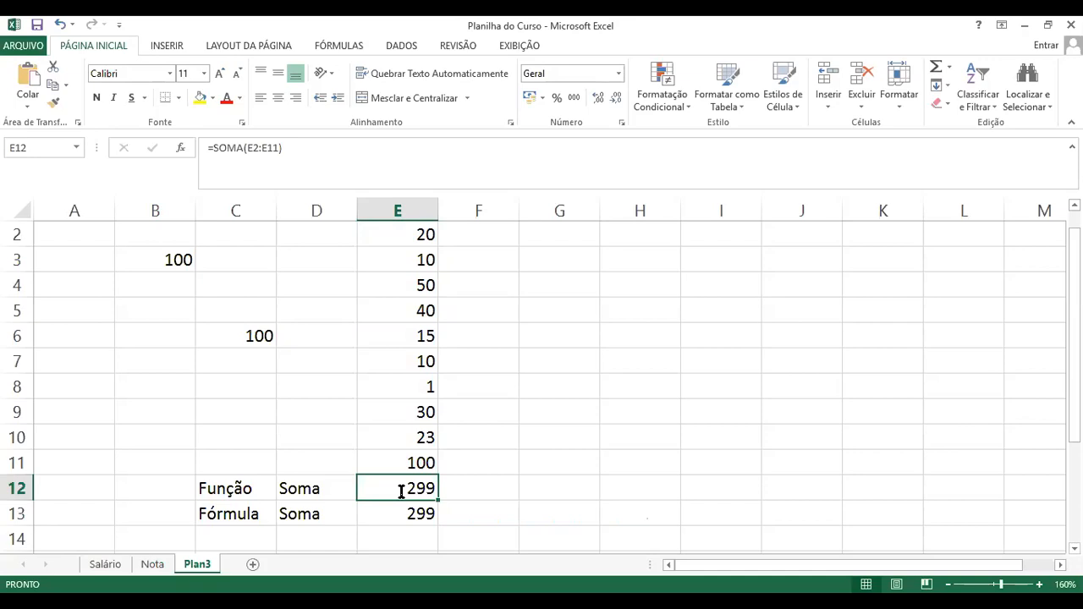
pyautogui.doubleClick(401, 492)
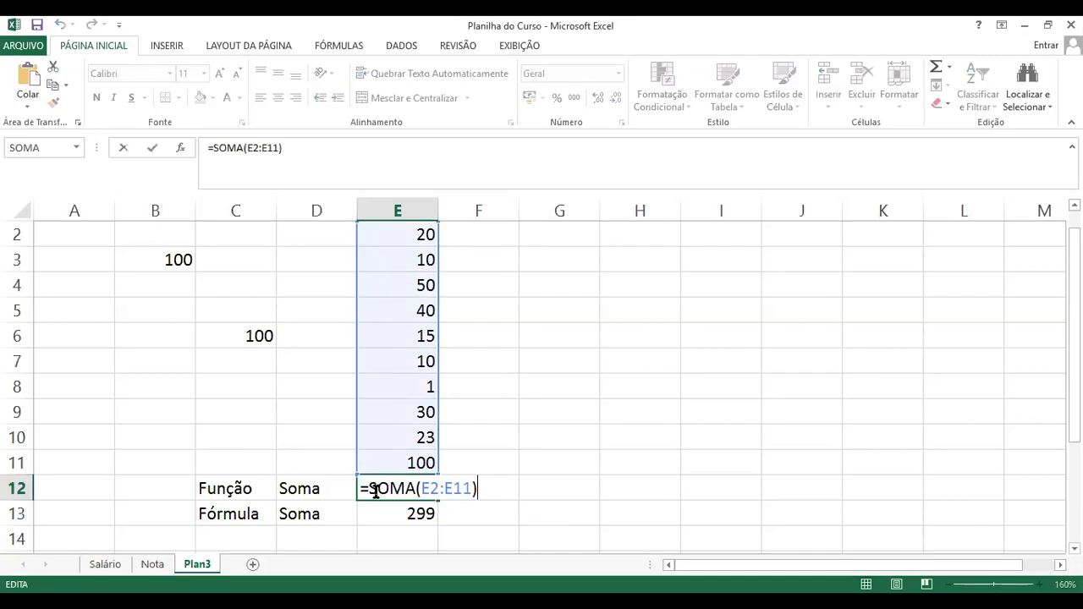
pyautogui.doubleClick(413, 491)
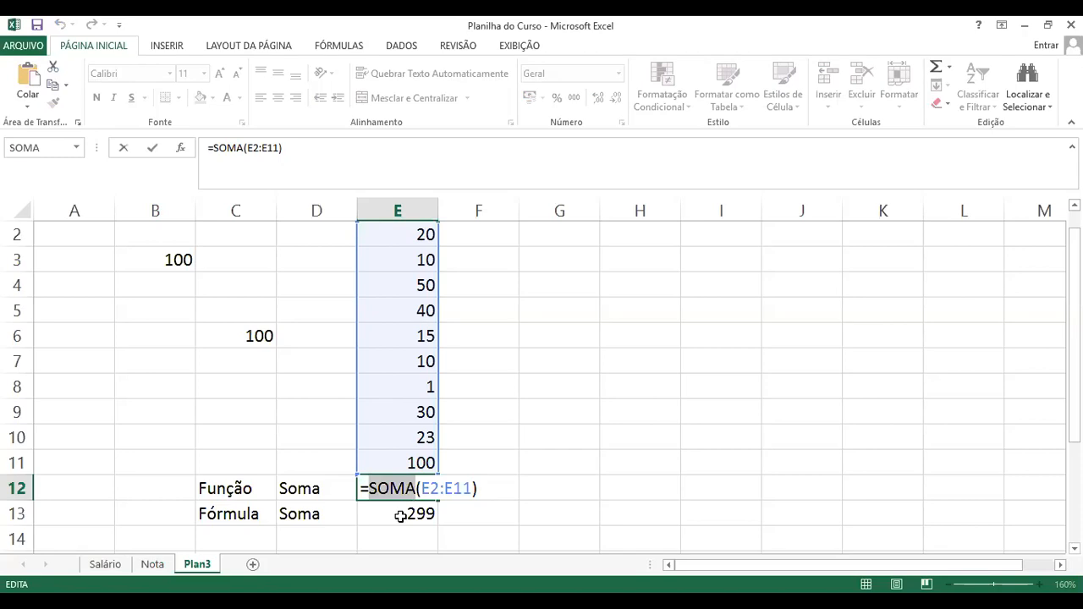
pyautogui.doubleClick(400, 514)
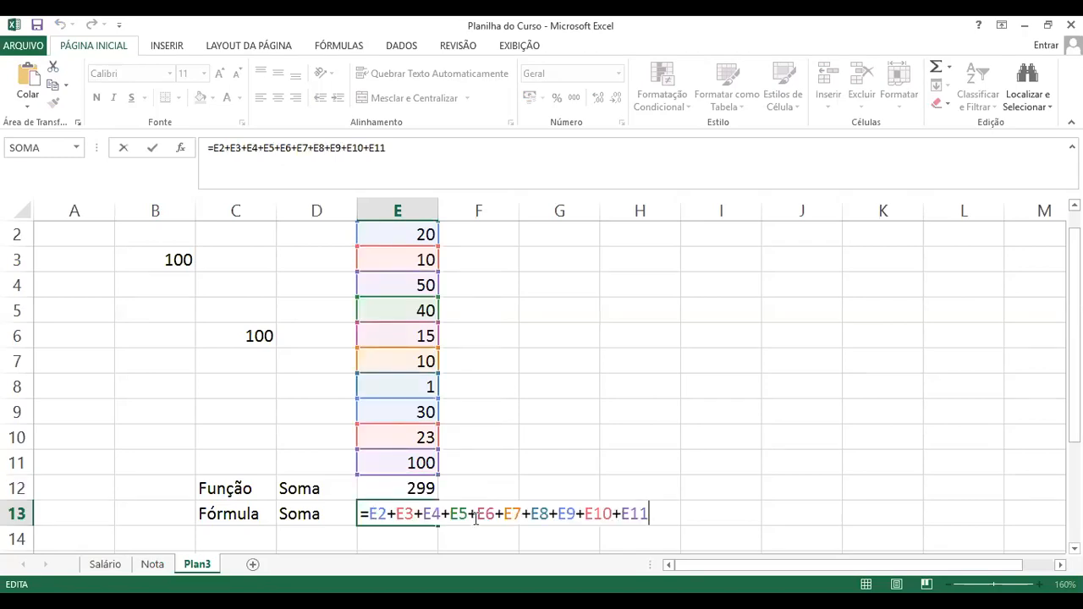
pyautogui.moveTo(370, 514); pyautogui.dragTo(468, 518)
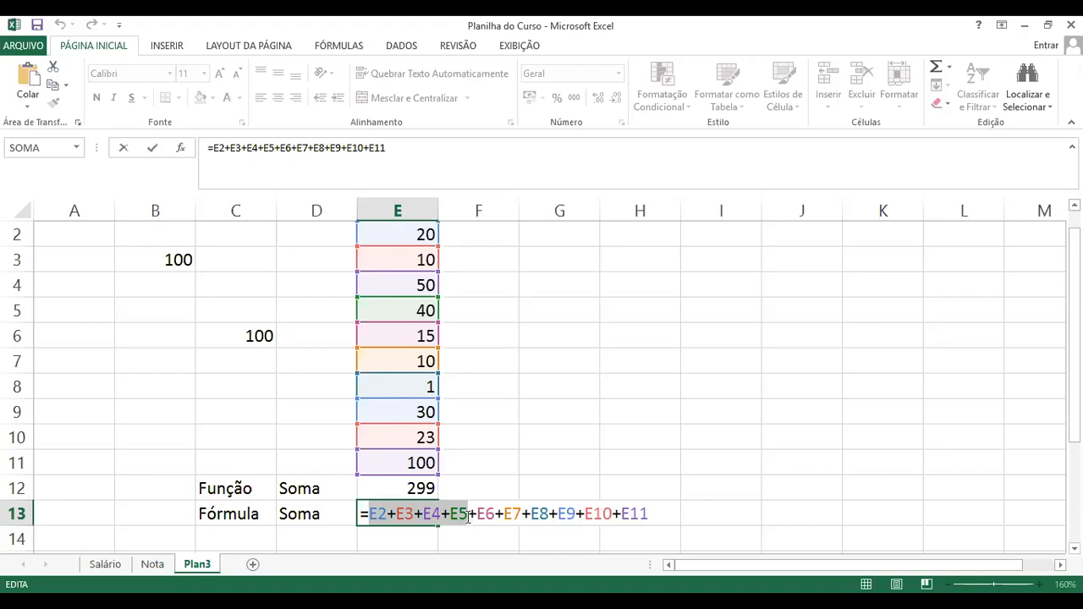
pyautogui.click(446, 514)
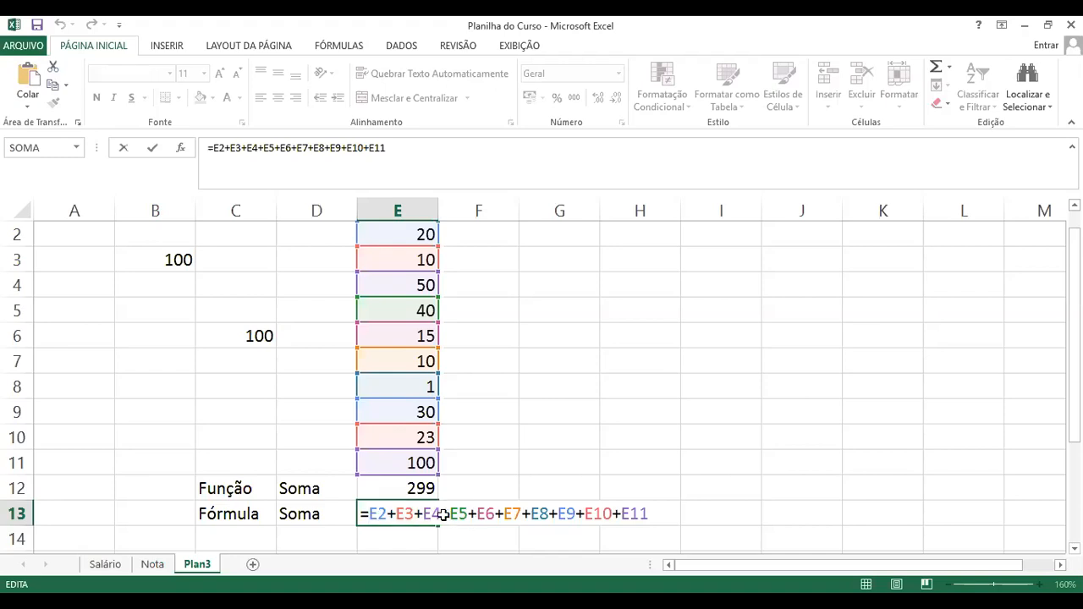
pyautogui.press('Escape')
pyautogui.click(407, 488)
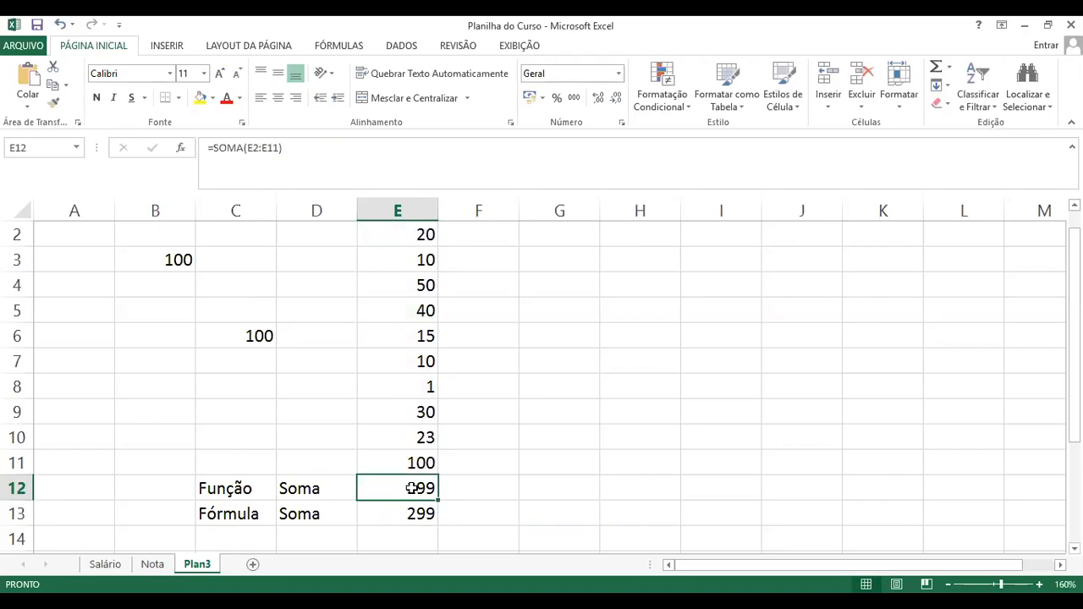
pyautogui.press('Down')
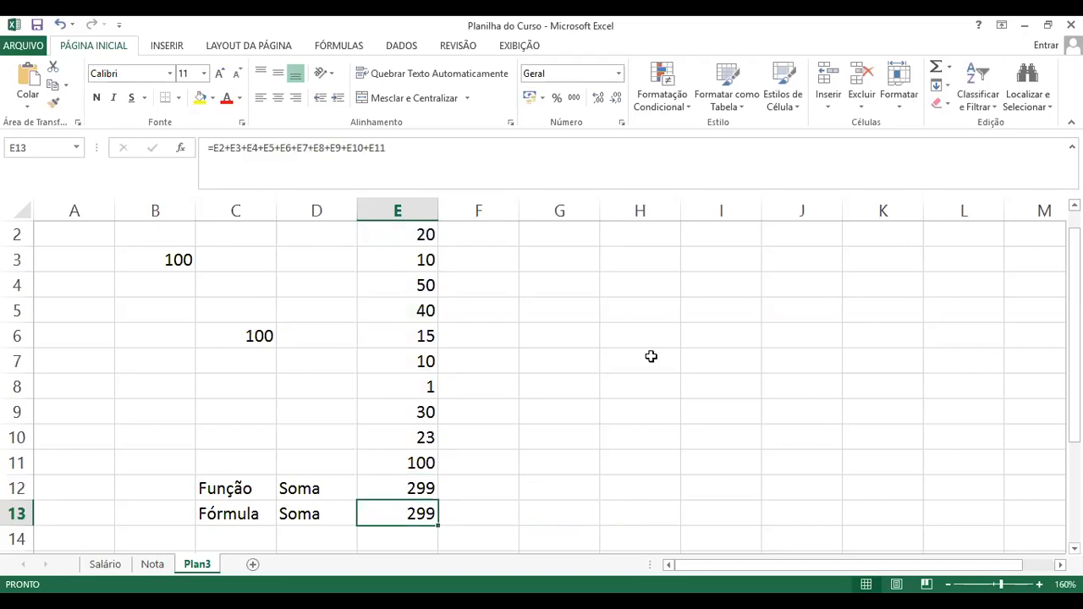
# Enter the values 15, 20 and 30 in cells H3 to H5
pyautogui.click(649, 261)
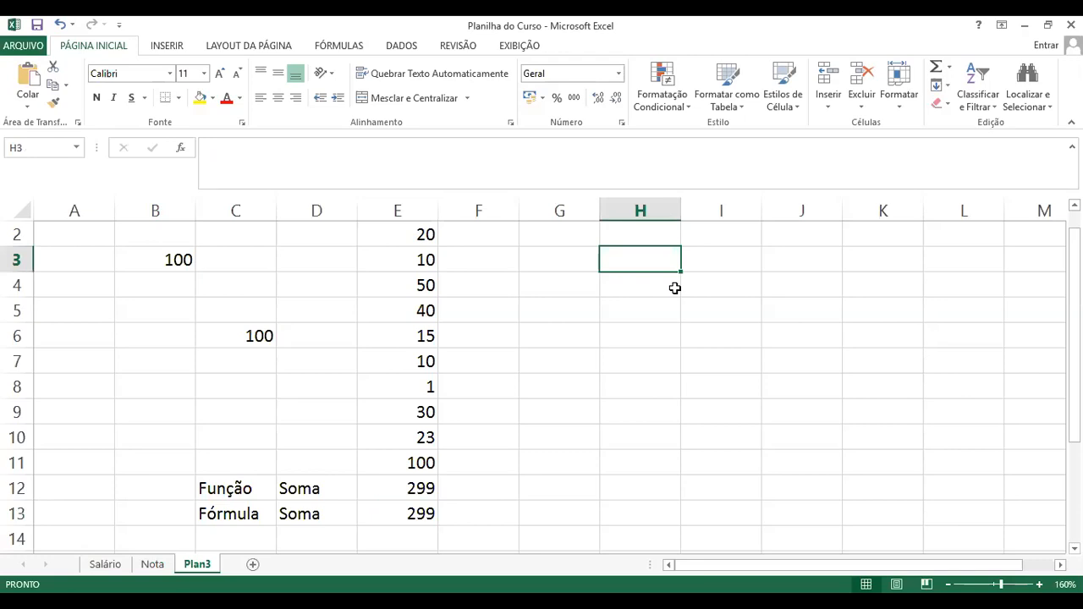
pyautogui.write('15')
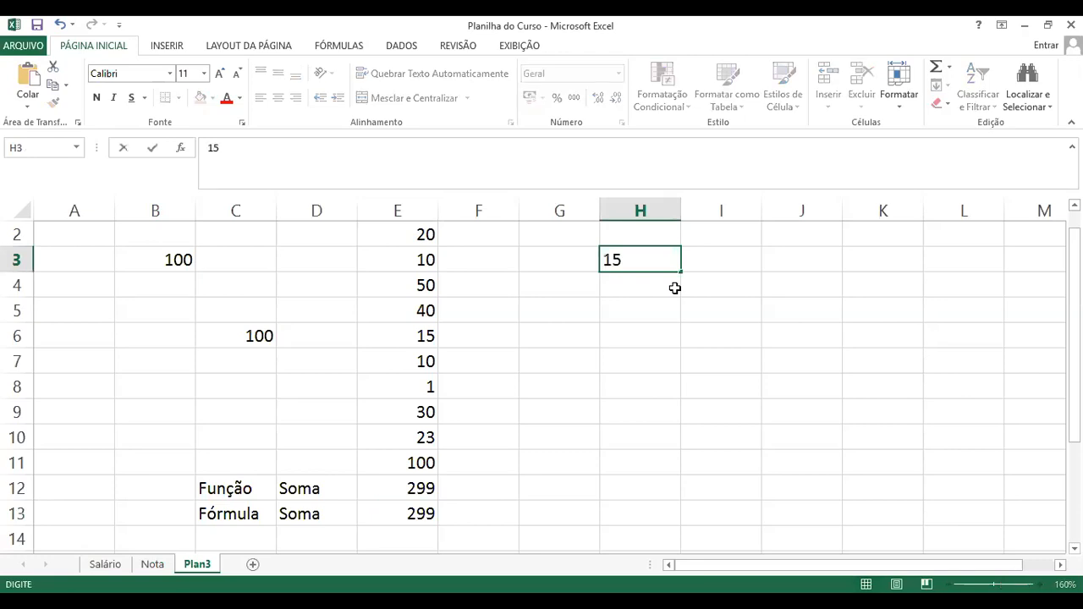
pyautogui.press('Return')
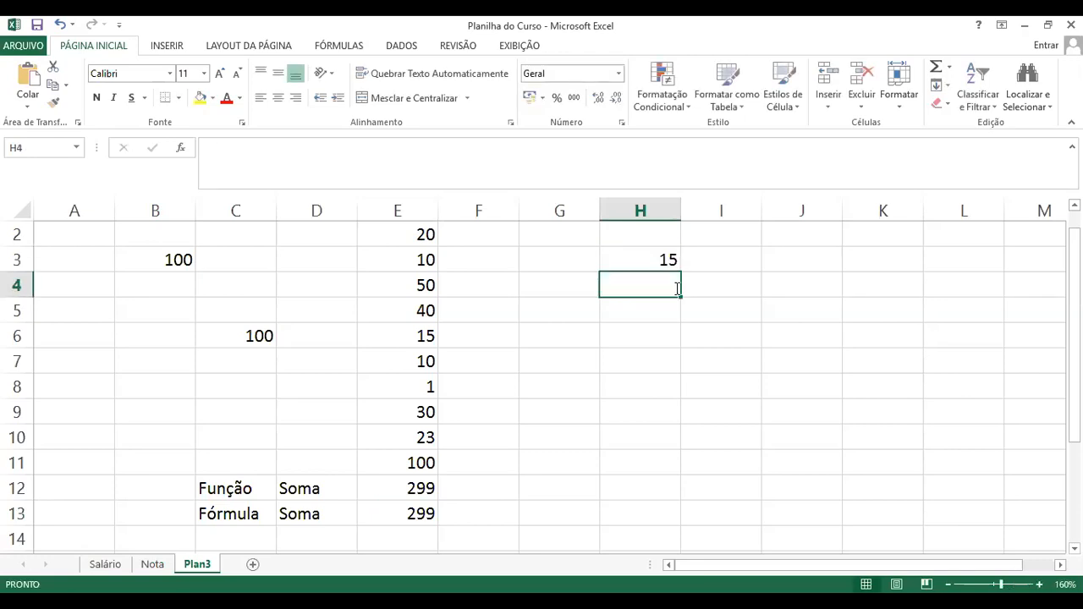
pyautogui.write('20')
pyautogui.press('Return')
pyautogui.press('Return')
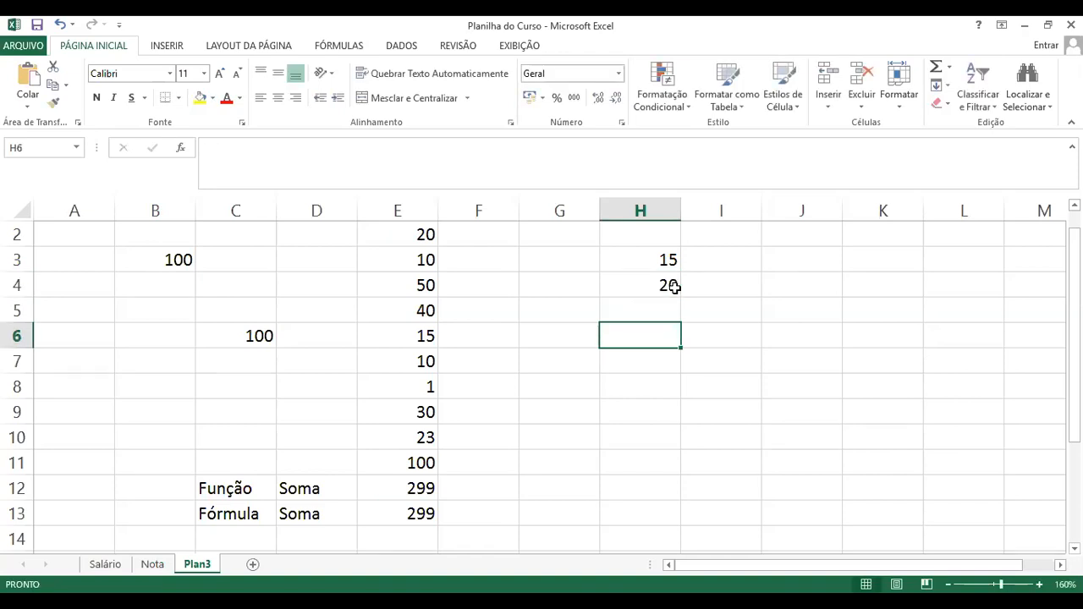
pyautogui.press('Up')
pyautogui.write('30')
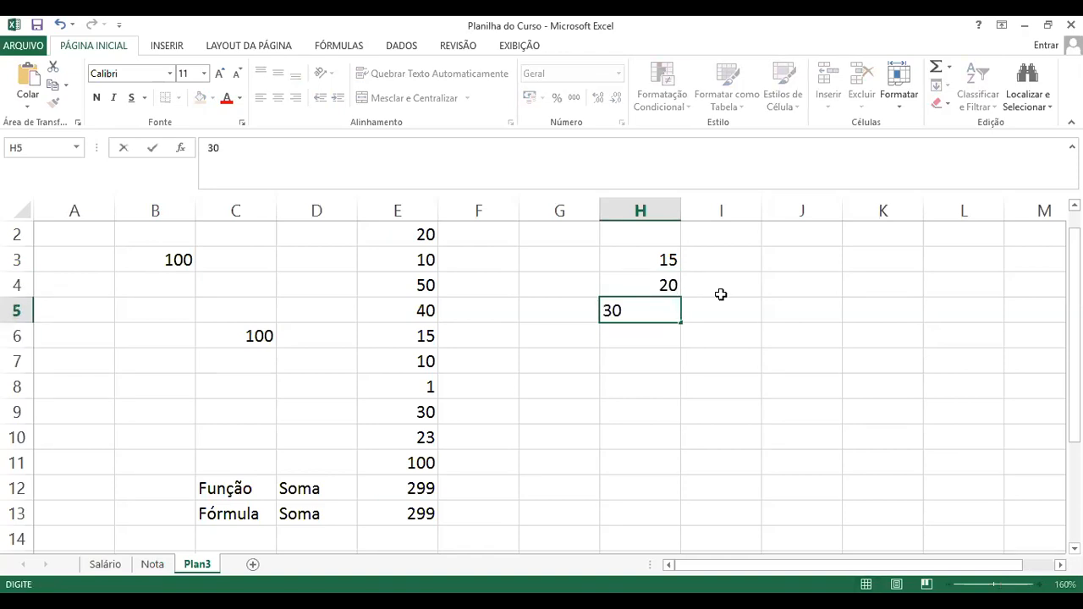
pyautogui.press('Return')
pyautogui.press('Return')
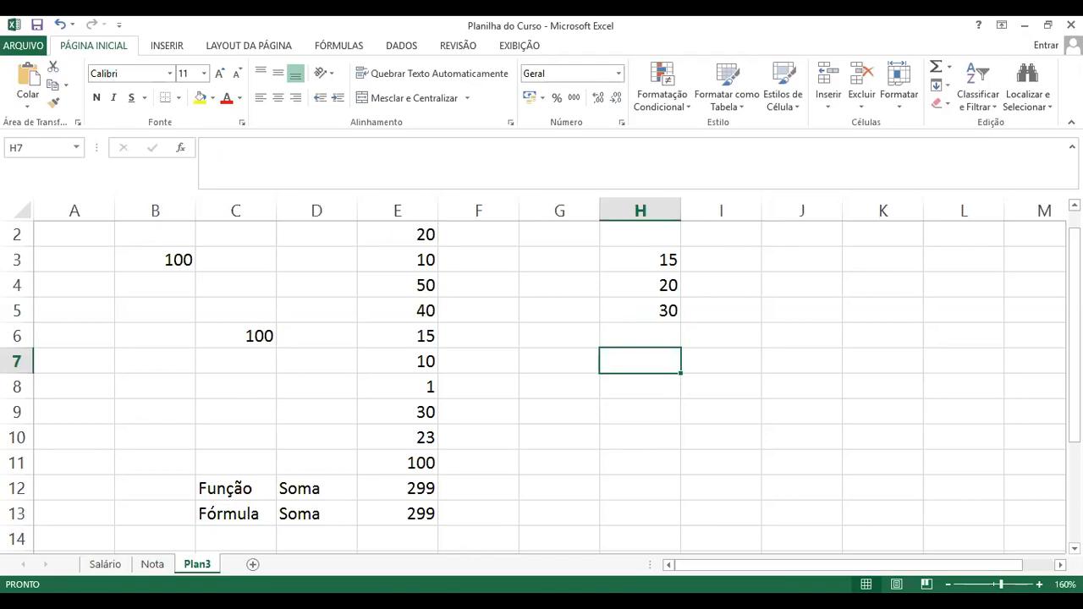
# Sum the range H3 to H5 in cell H7 with the SOMA function
pyautogui.scroll(1, 815, 484)
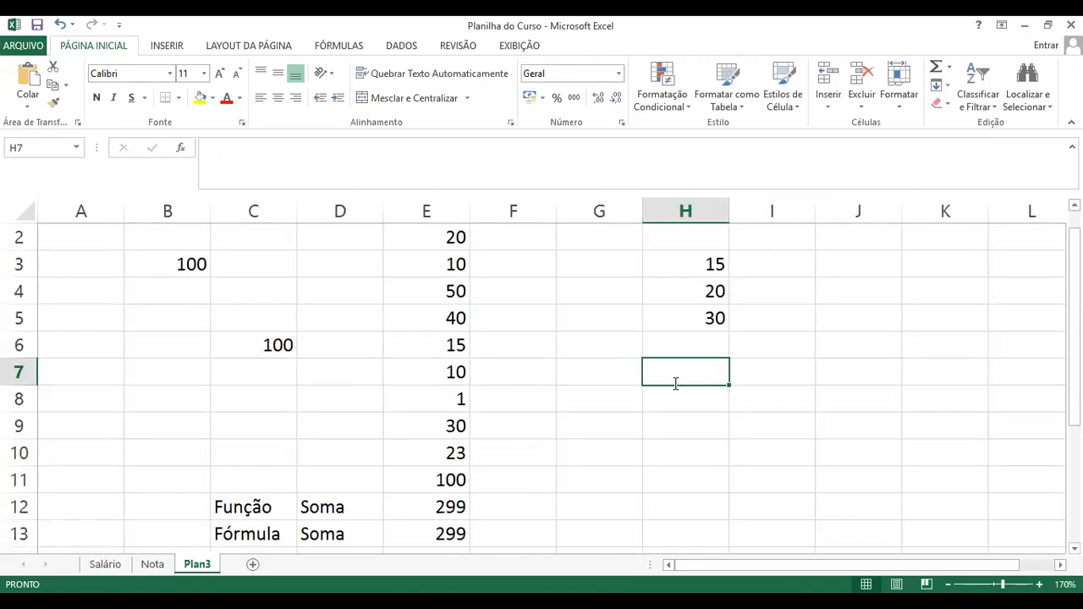
pyautogui.write('=')
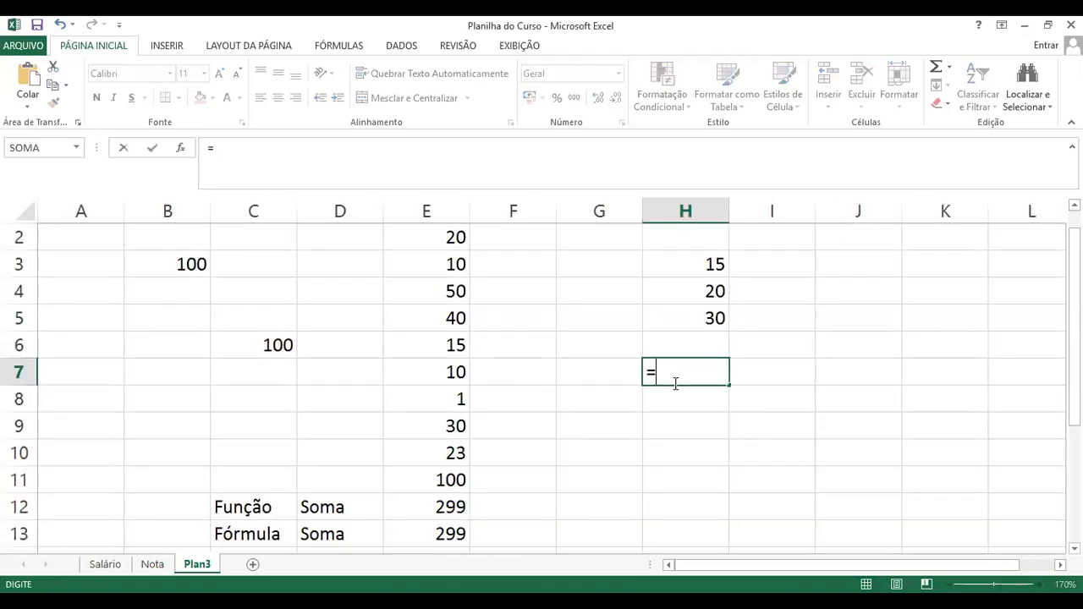
pyautogui.write('soma(')
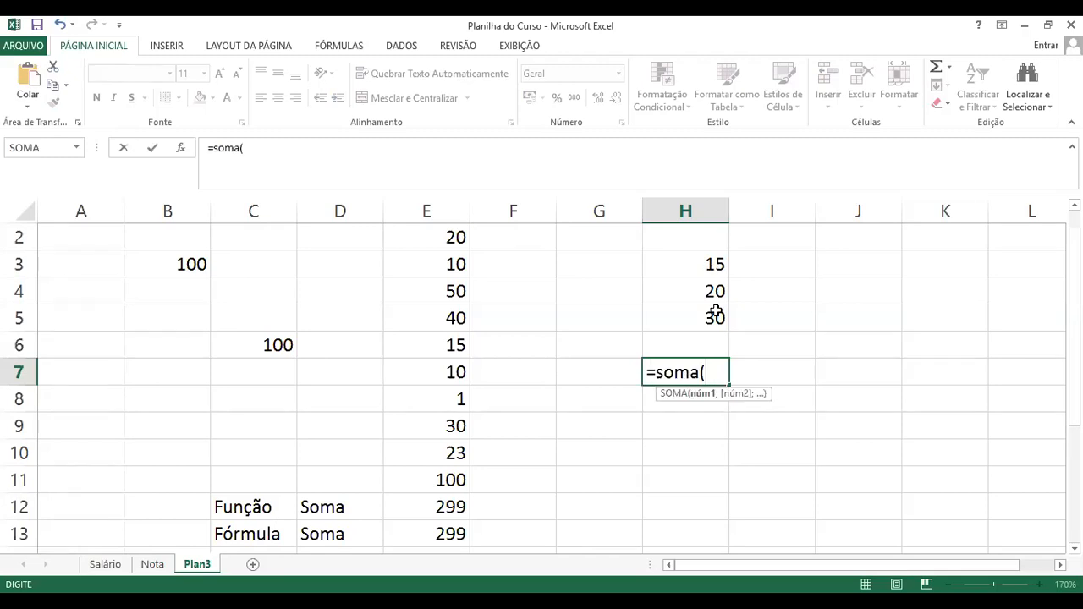
pyautogui.moveTo(715, 263); pyautogui.dragTo(716, 310)
pyautogui.write(')')
pyautogui.press('Return')
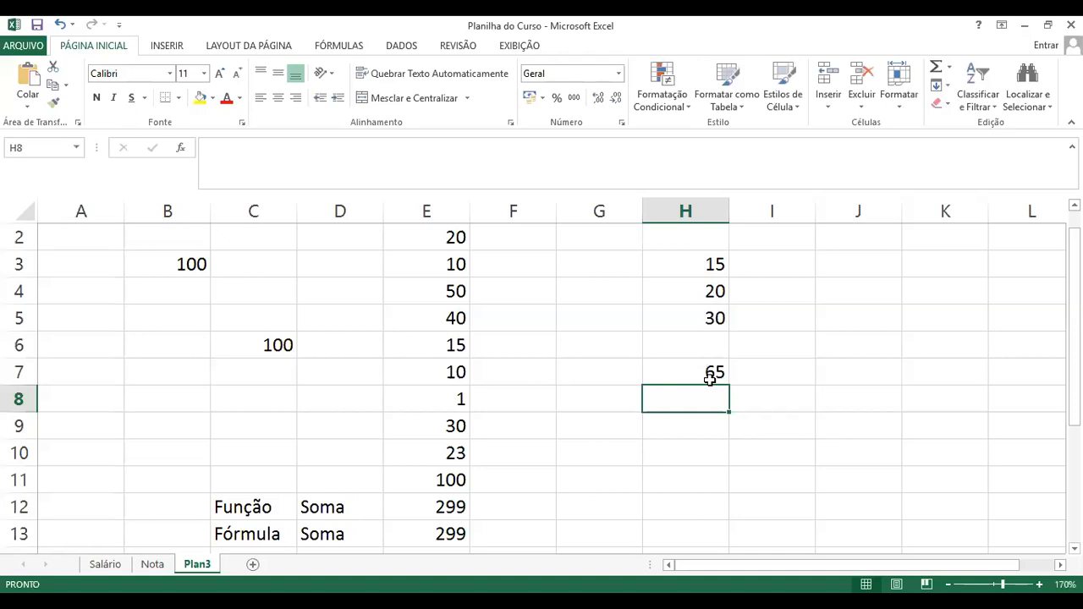
# Enter a SOMA formula in cell H8 with H3 as the first argument, followed by a semicolon
pyautogui.click(710, 380)
pyautogui.click(712, 405)
pyautogui.doubleClick(702, 404)
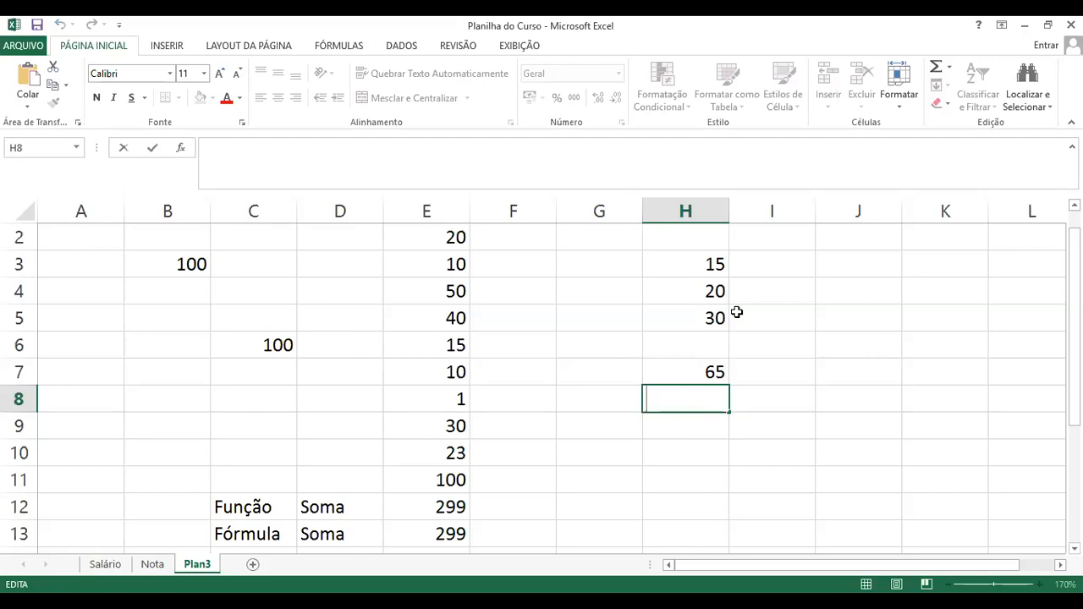
pyautogui.write('=soma(')
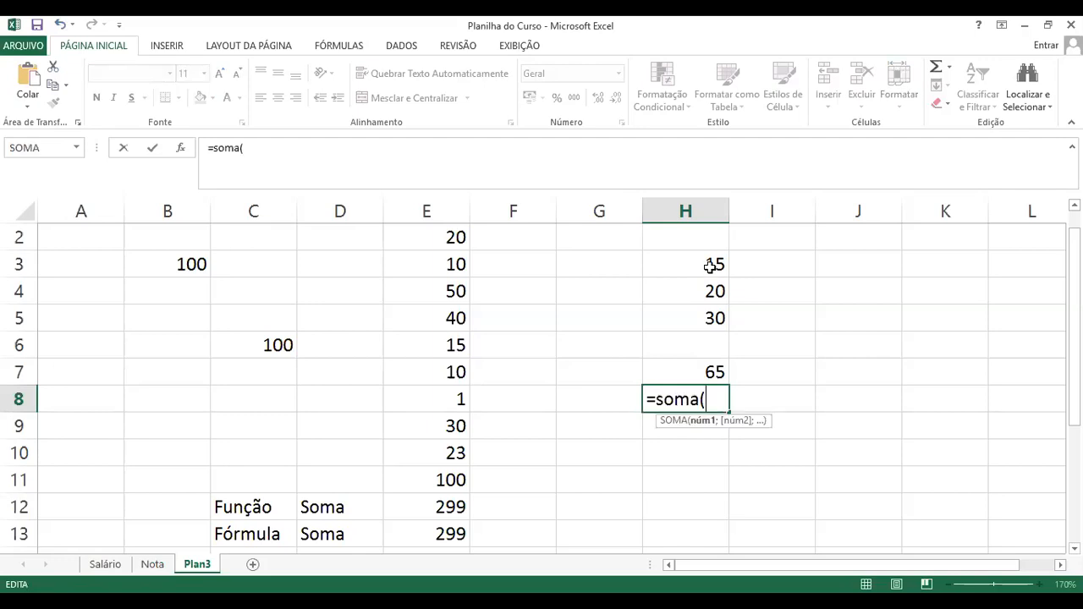
pyautogui.click(711, 266)
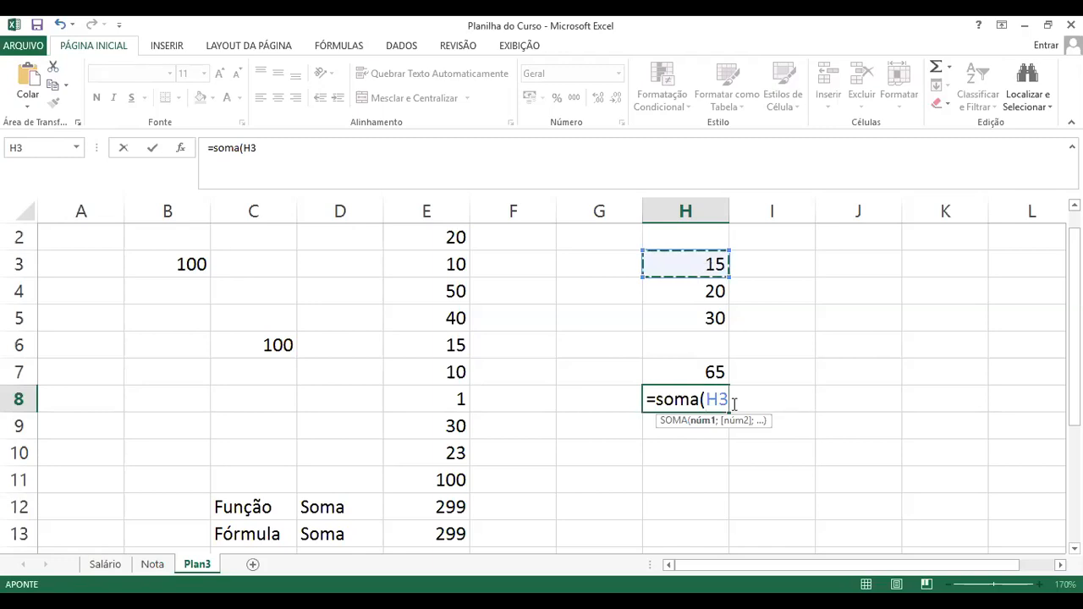
pyautogui.write(';')
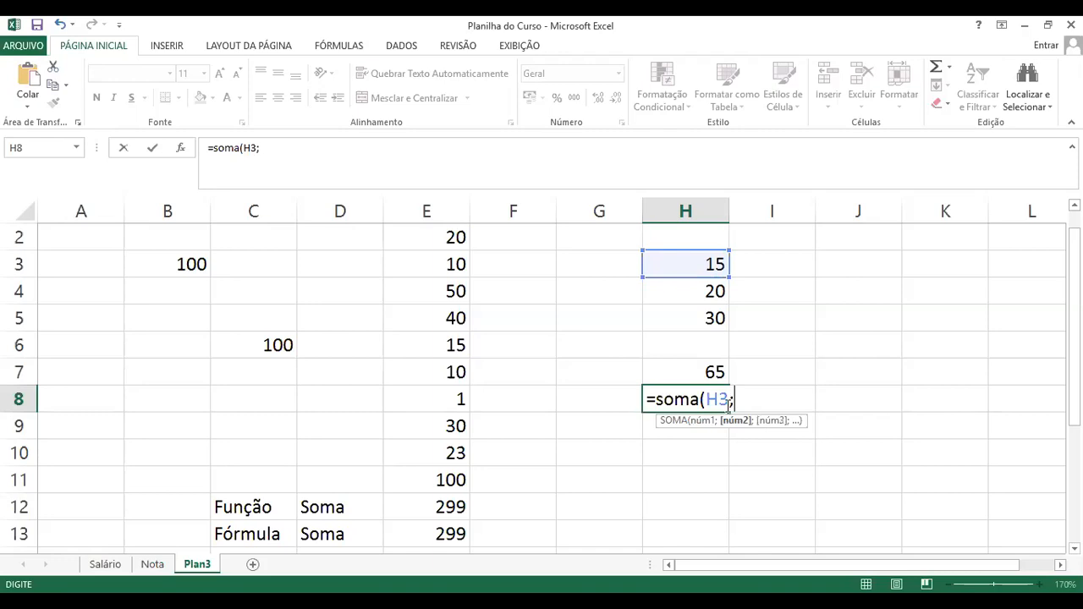
pyautogui.doubleClick(734, 405)
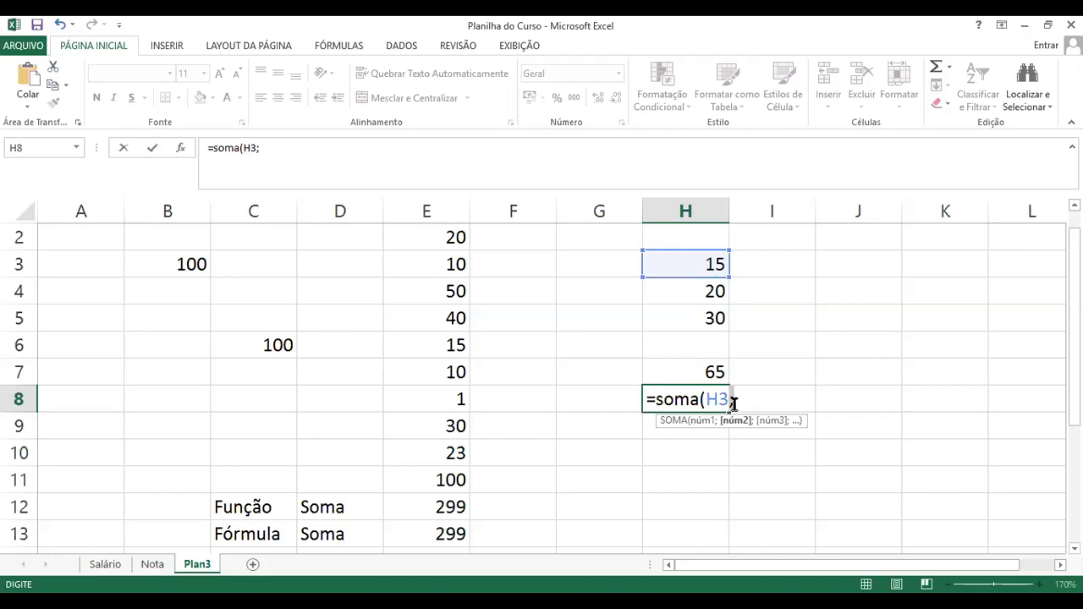
pyautogui.click(715, 318)
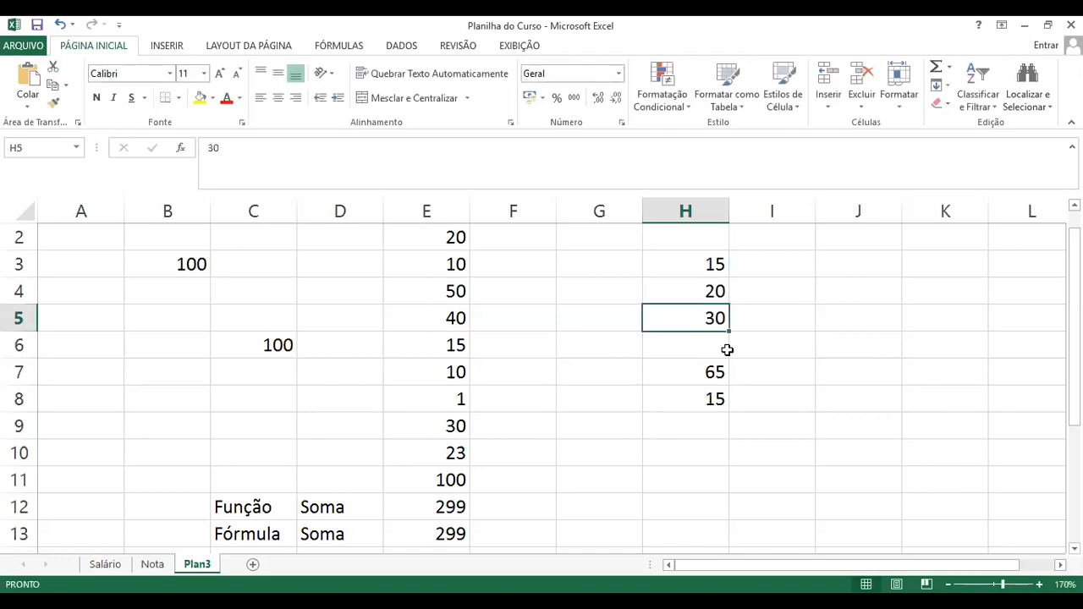
# Add H5 as the second argument of the SOMA formula in H8, separated from H3 by the semicolon
pyautogui.click(715, 399)
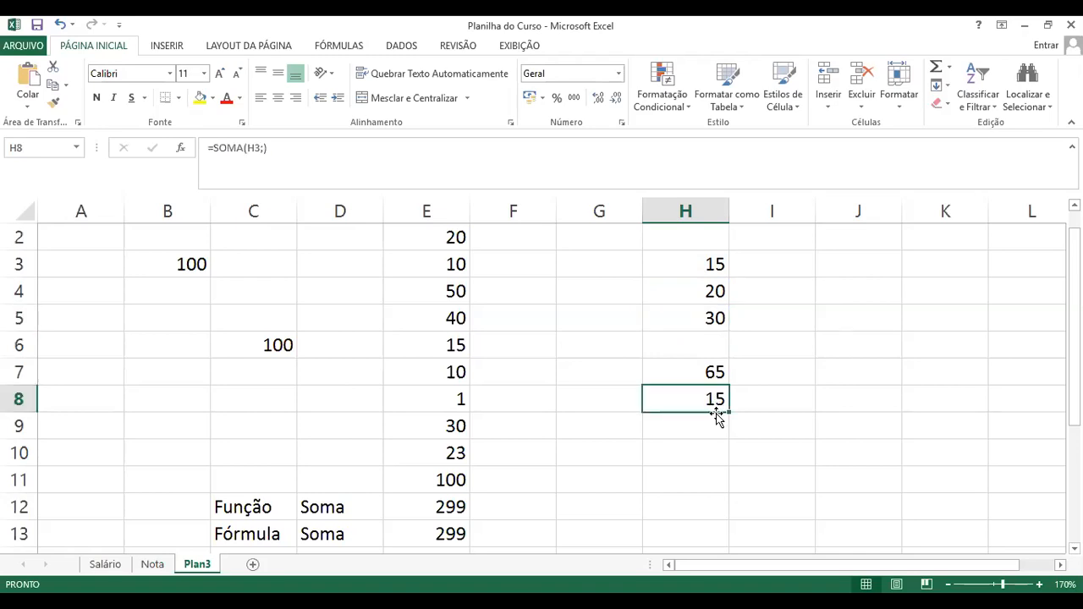
pyautogui.doubleClick(719, 403)
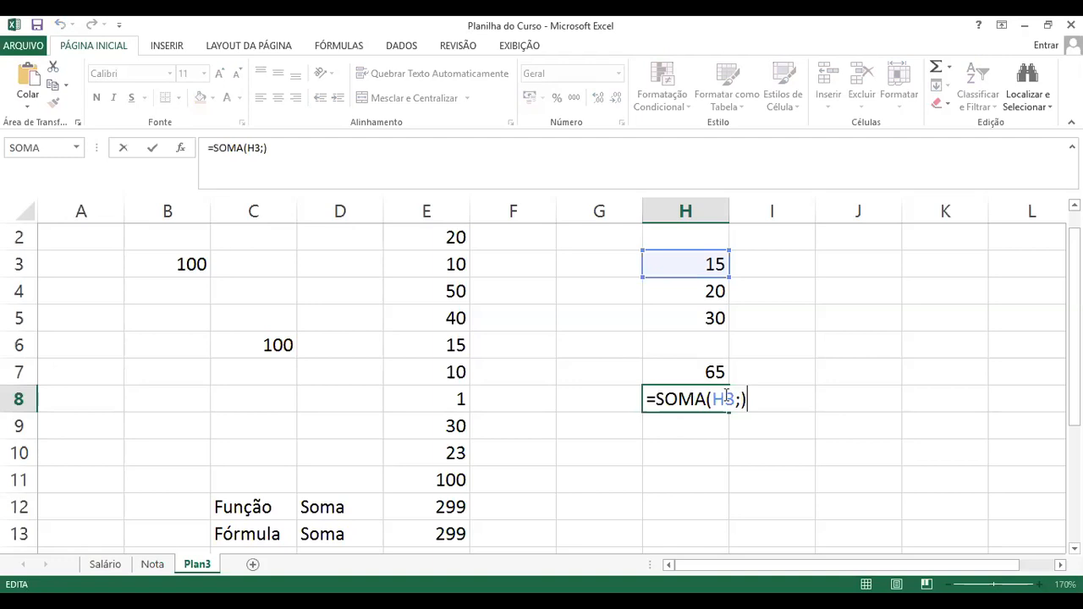
pyautogui.click(711, 319)
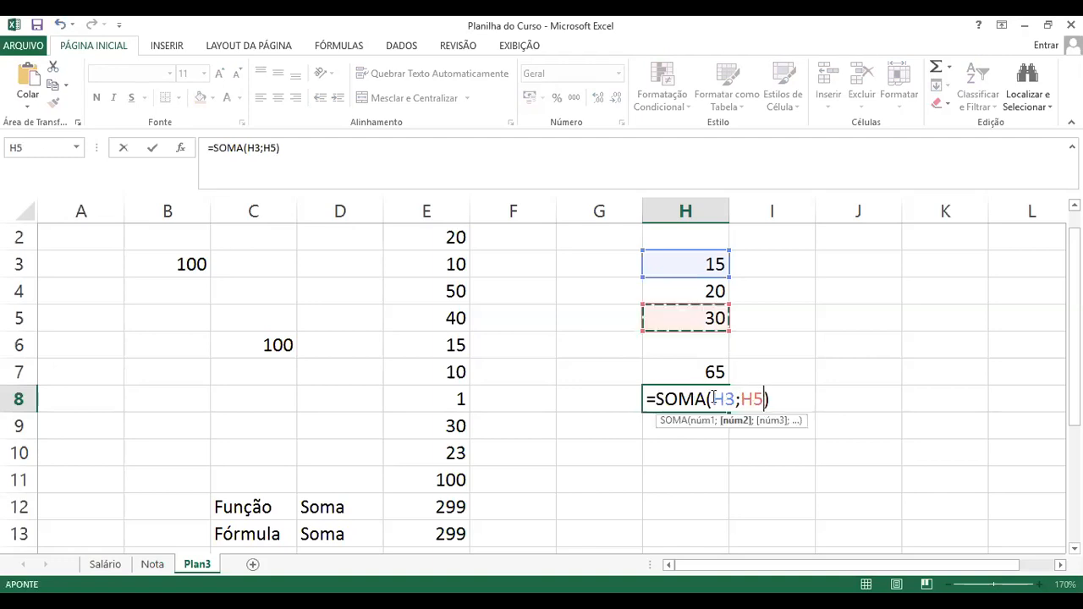
pyautogui.moveTo(718, 399); pyautogui.dragTo(737, 400)
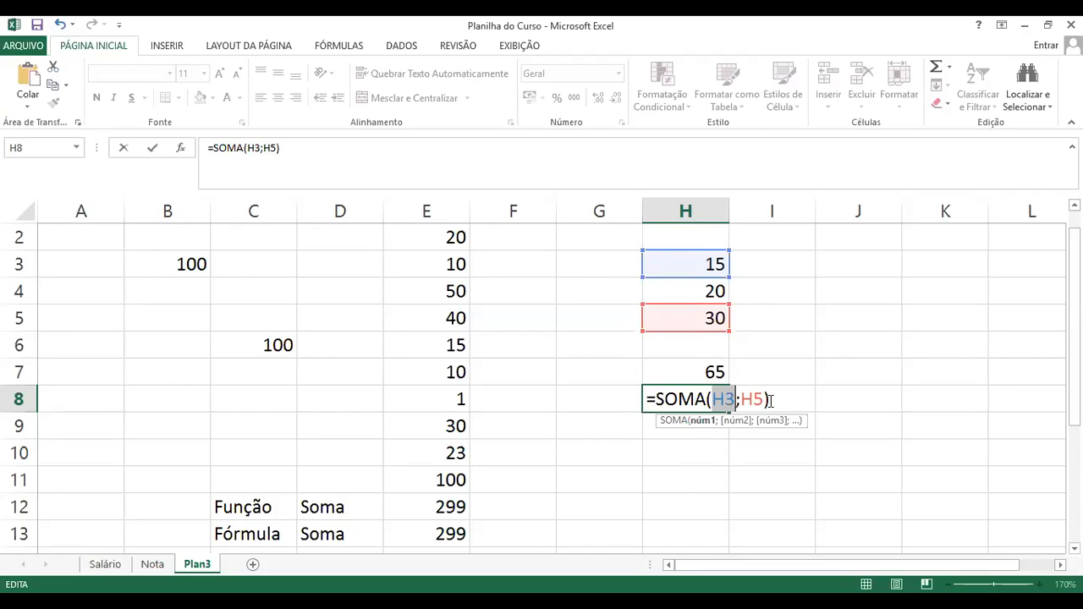
pyautogui.moveTo(741, 401); pyautogui.dragTo(771, 401)
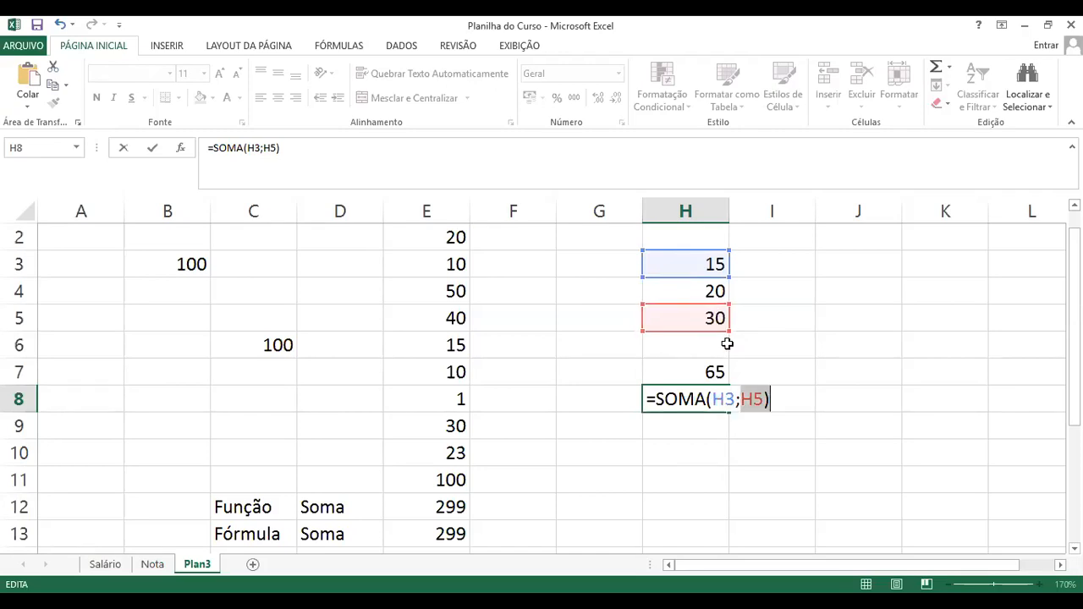
pyautogui.press('Return')
pyautogui.click(718, 401)
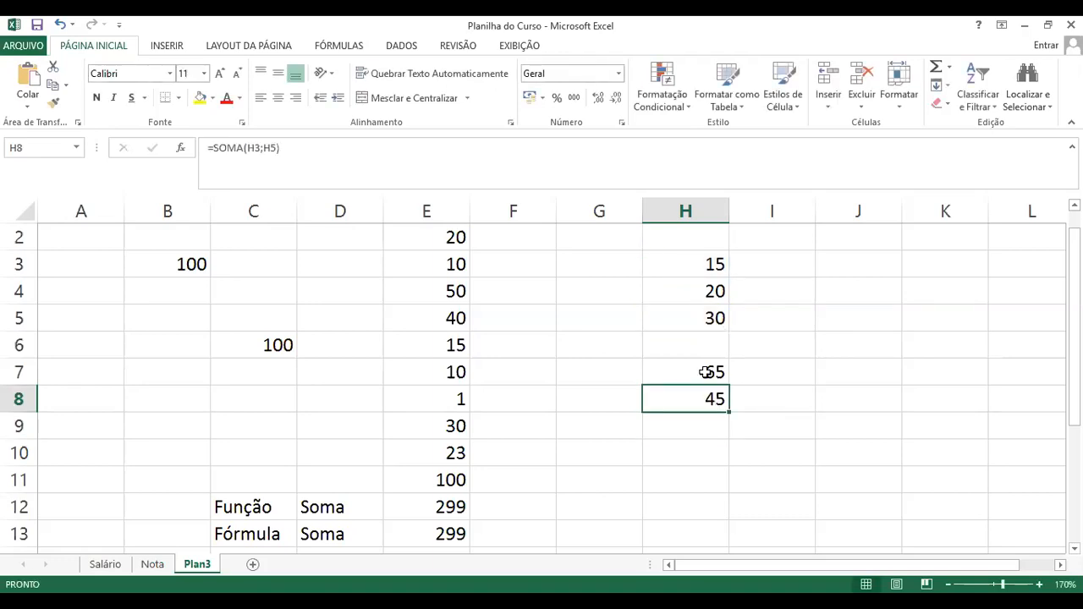
# Compare the colon range in the H7 formula with the semicolon-separated arguments in the H8 formula
pyautogui.click(705, 372)
pyautogui.doubleClick(706, 373)
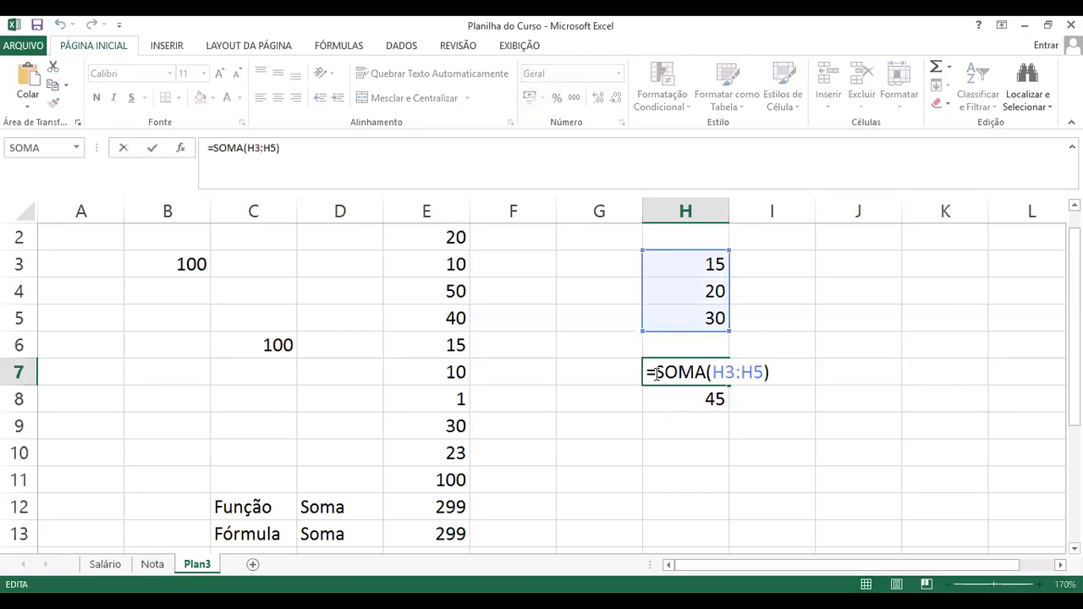
pyautogui.doubleClick(698, 378)
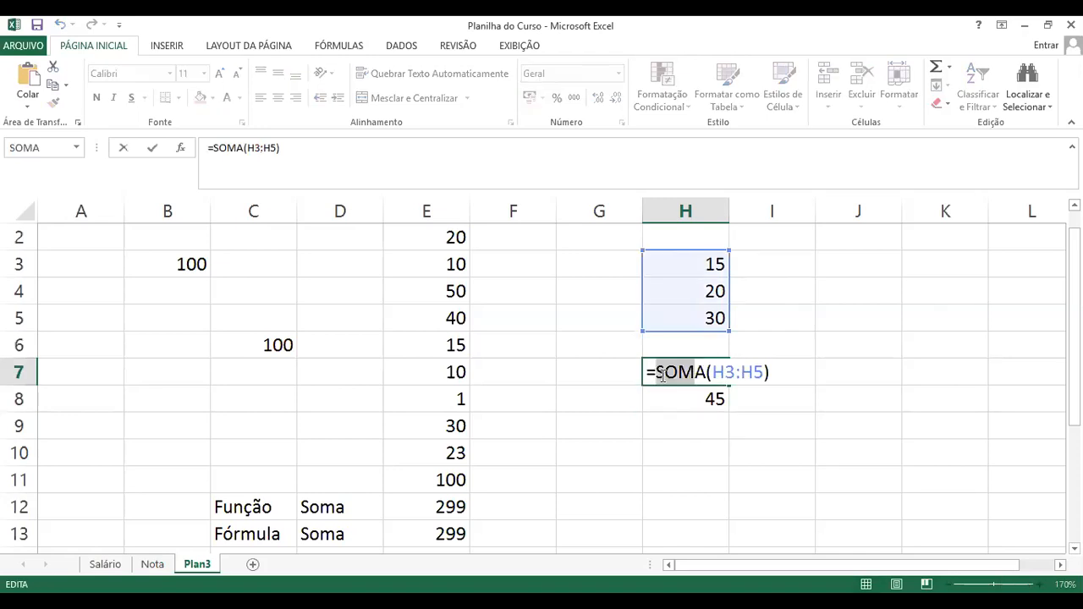
pyautogui.click(661, 375)
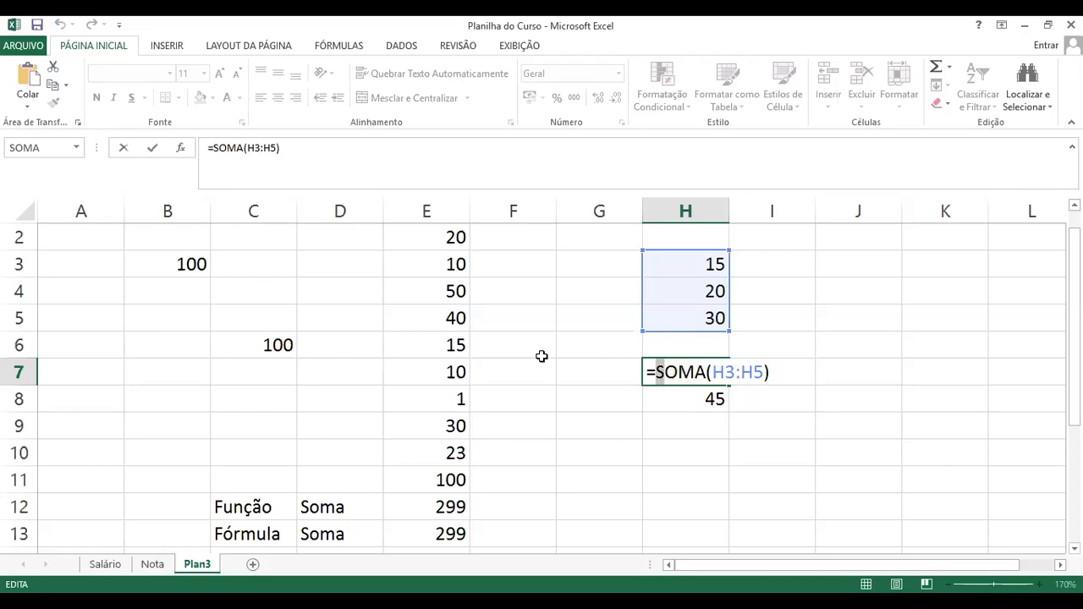
pyautogui.press('Right')
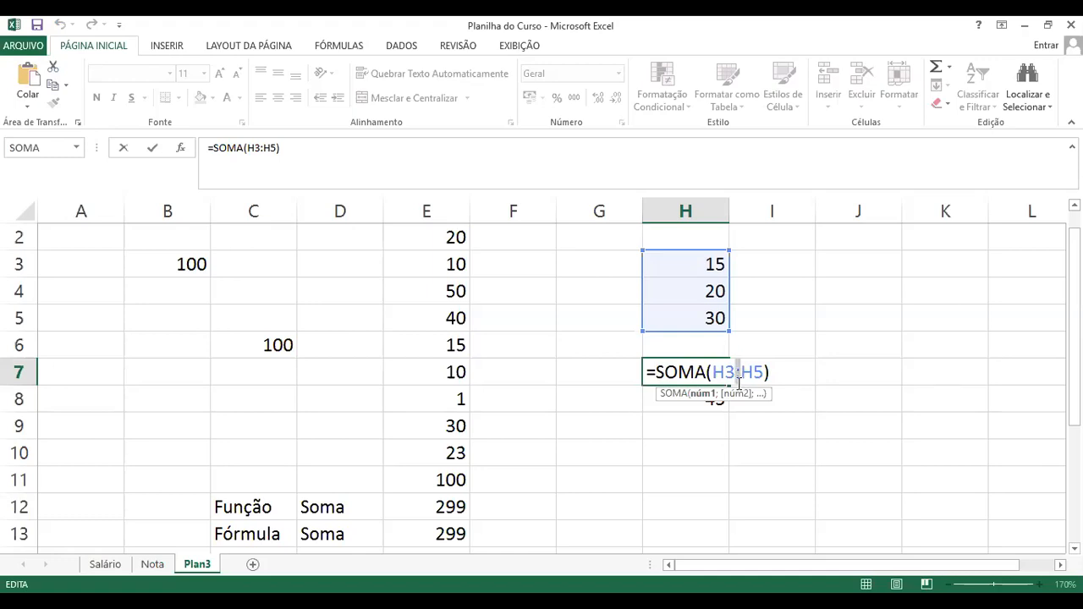
pyautogui.click(709, 398)
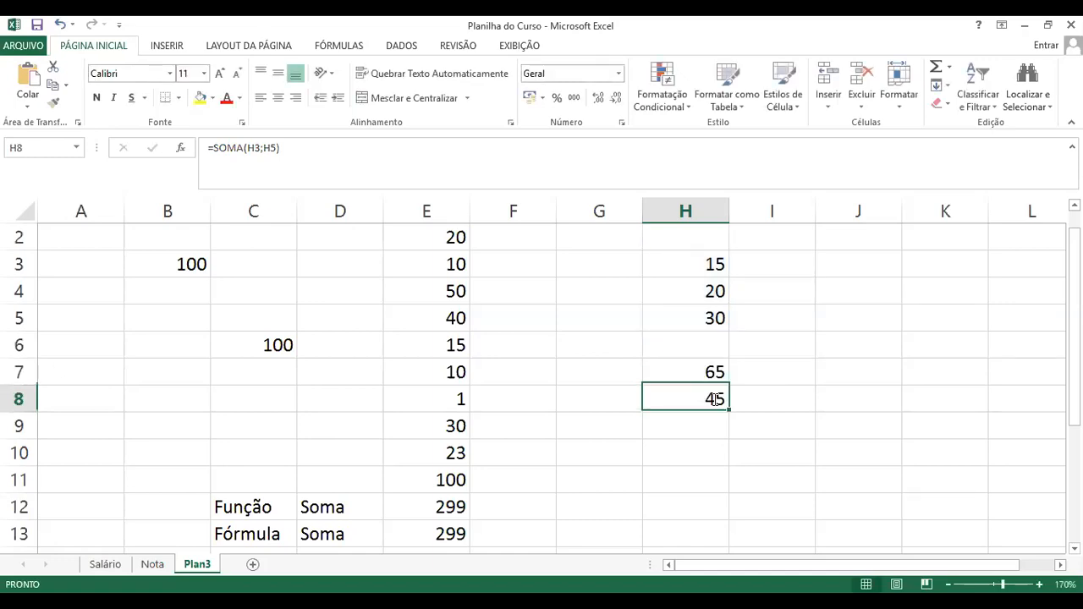
pyautogui.doubleClick(711, 398)
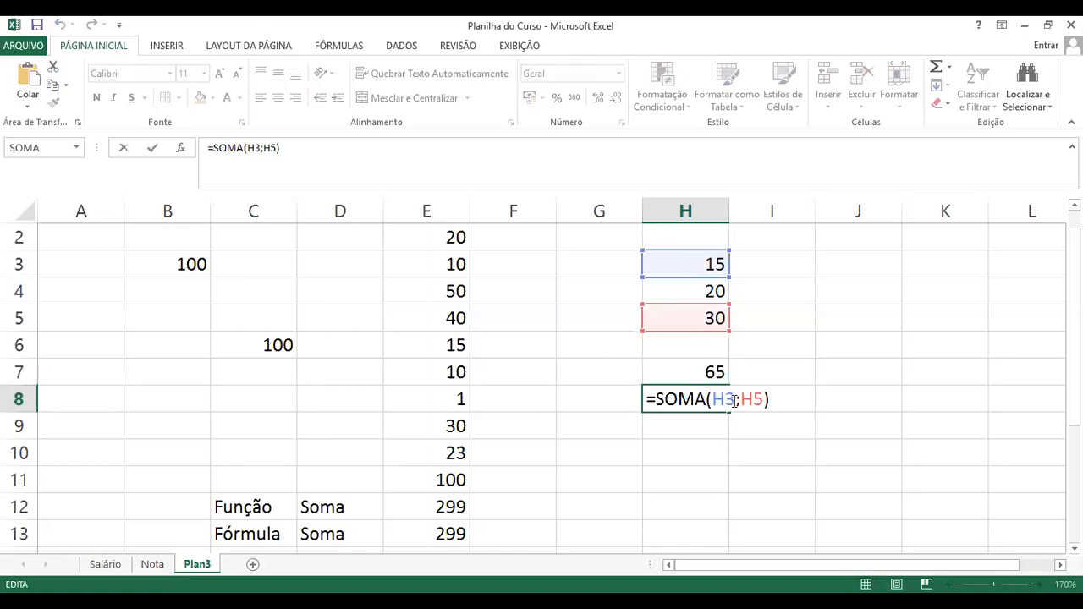
pyautogui.doubleClick(763, 399)
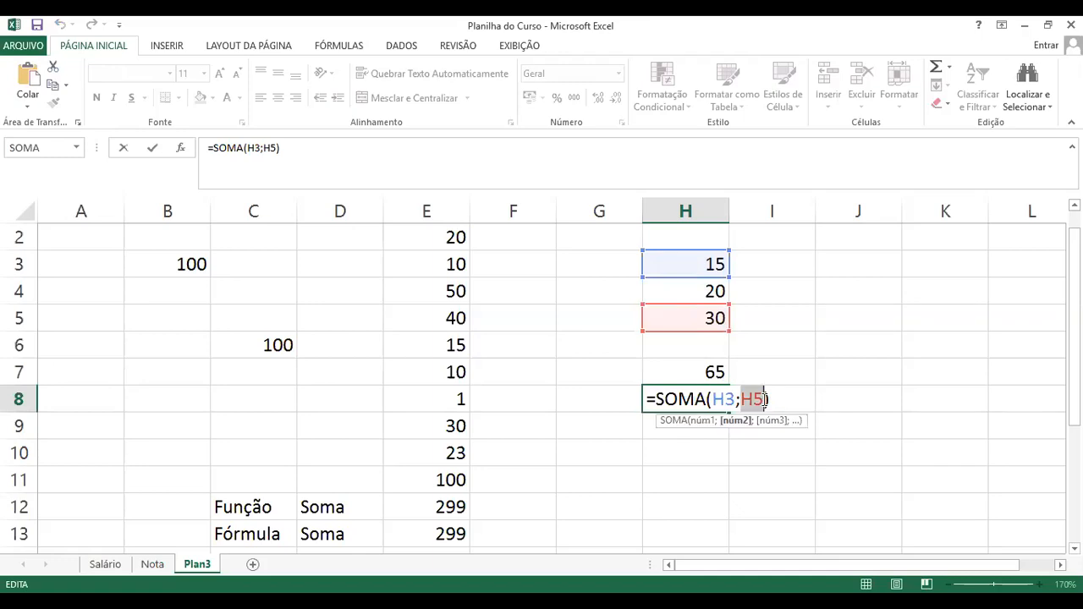
pyautogui.click(713, 373)
pyautogui.doubleClick(714, 372)
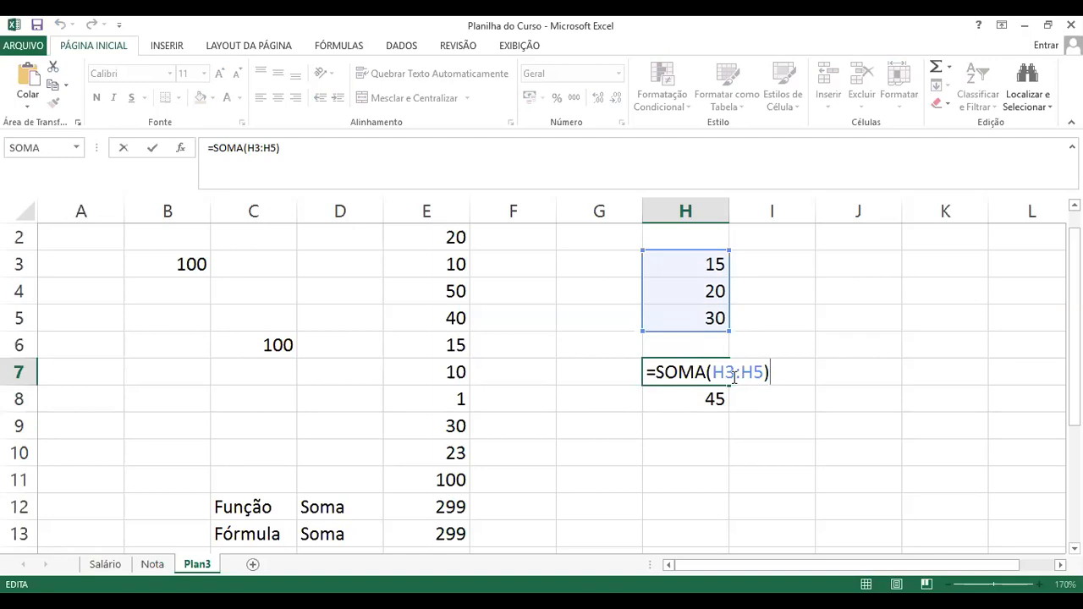
pyautogui.doubleClick(733, 373)
pyautogui.moveTo(742, 374); pyautogui.dragTo(758, 376)
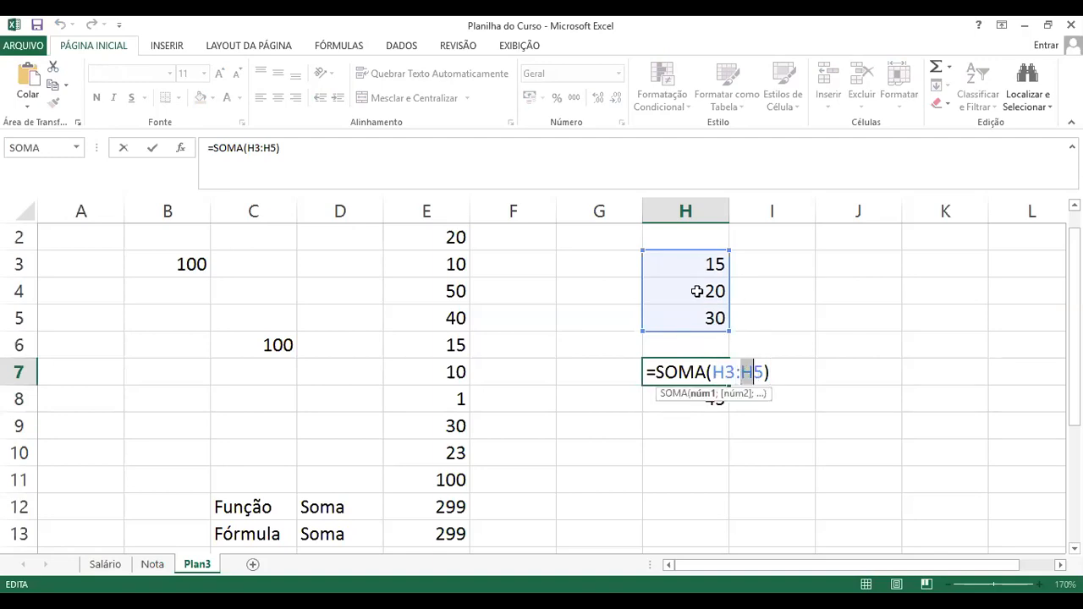
pyautogui.press('Return')
# Re-examine the separate H3 and H5 arguments and the SOMA function name in the H8 formula
pyautogui.doubleClick(711, 402)
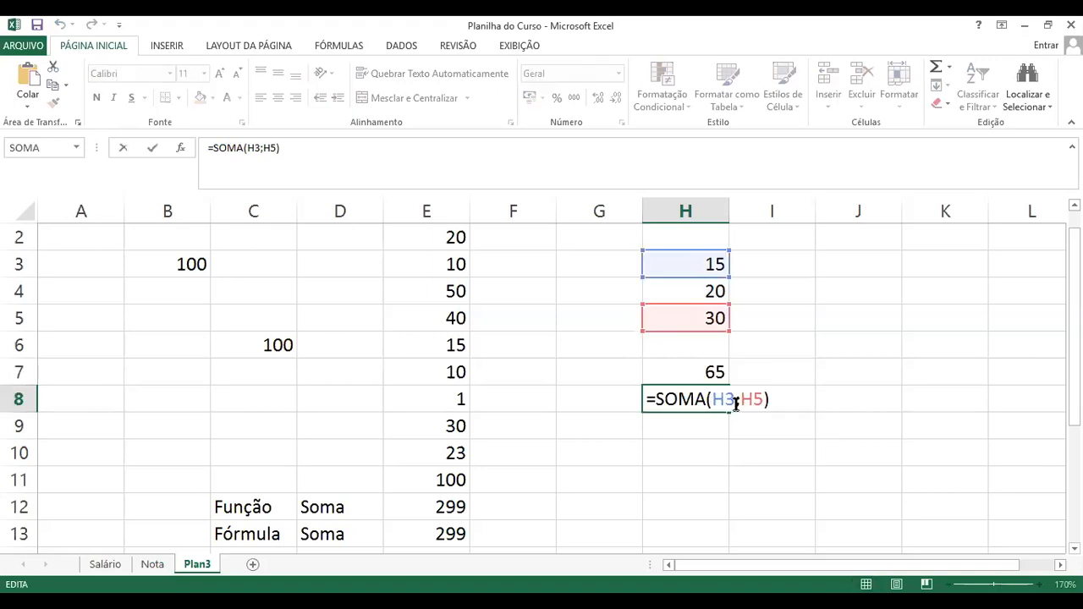
pyautogui.doubleClick(734, 402)
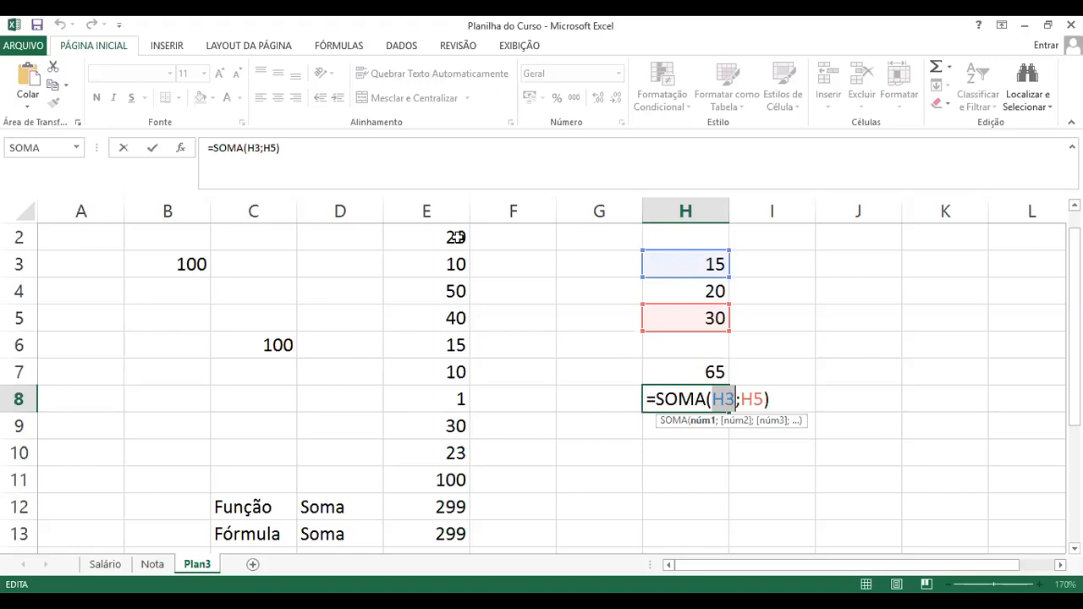
pyautogui.click(742, 399)
pyautogui.doubleClick(757, 399)
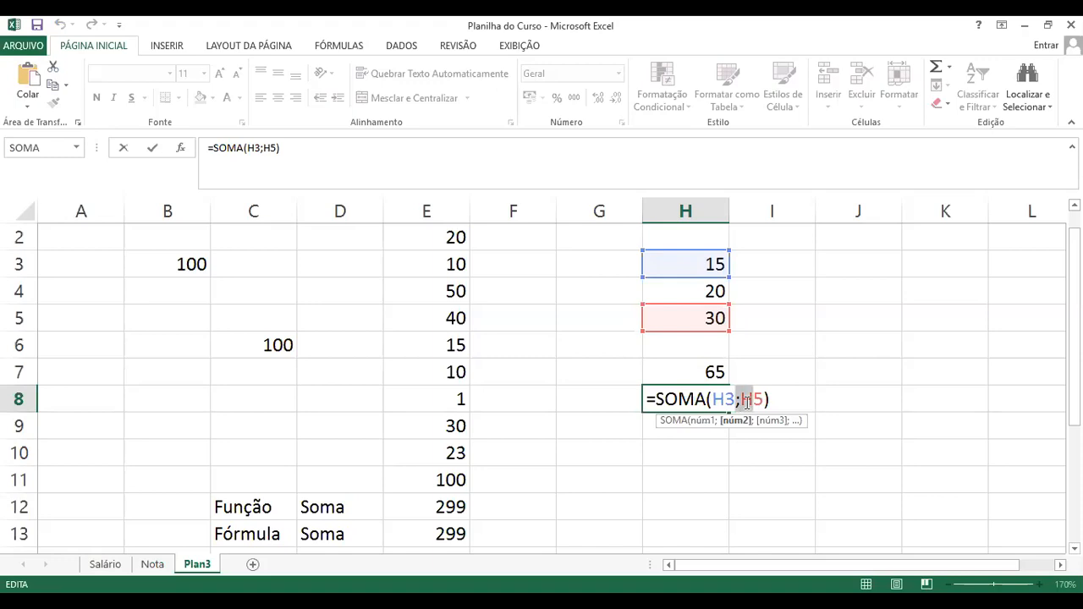
pyautogui.click(715, 399)
pyautogui.doubleClick(724, 399)
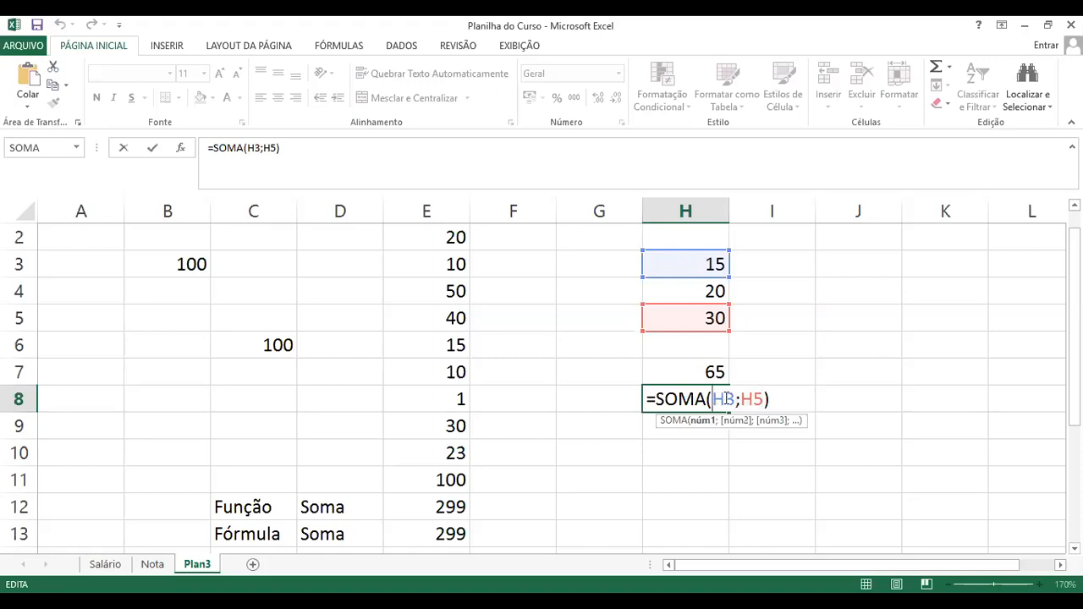
pyautogui.click(770, 399)
pyautogui.doubleClick(710, 399)
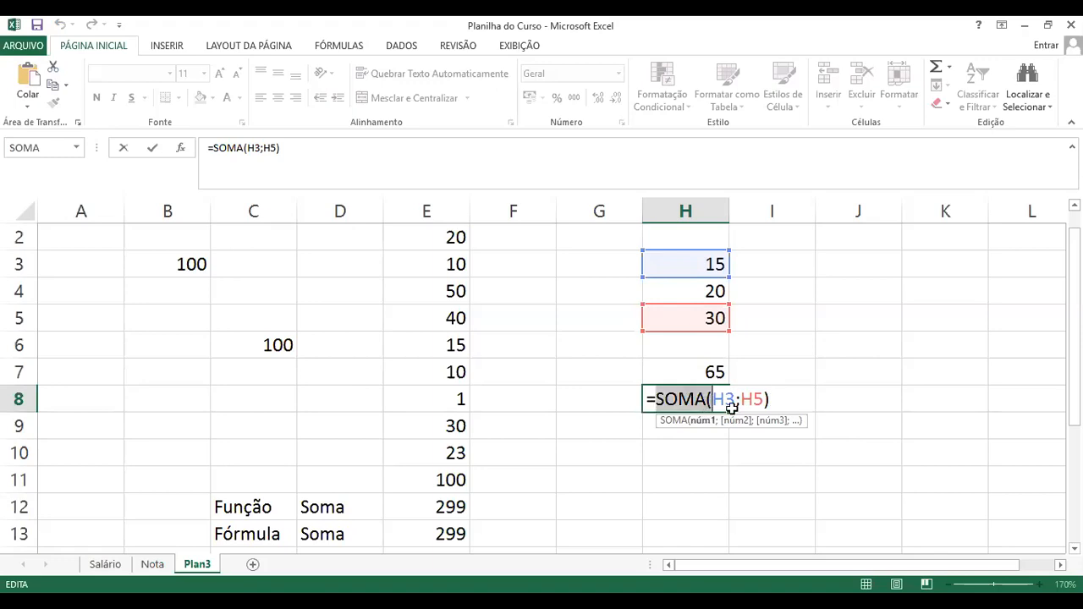
pyautogui.hotkey('ctrl', 'Return')
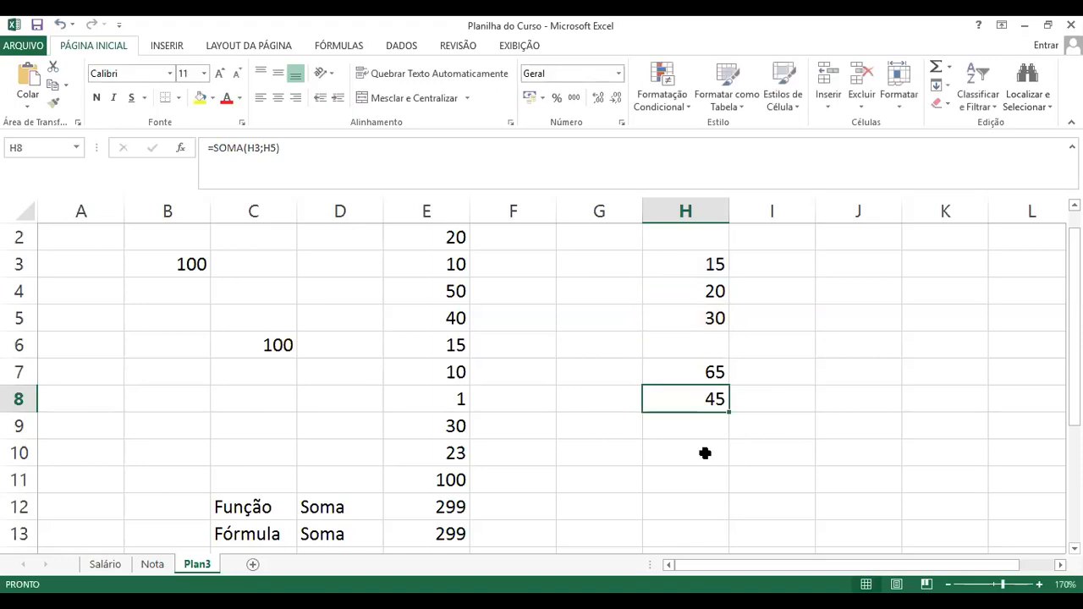
# Sum the range H3:H5 together with cell B3 in cell H10, using one SOMA function with a semicolon separator
pyautogui.click(705, 452)
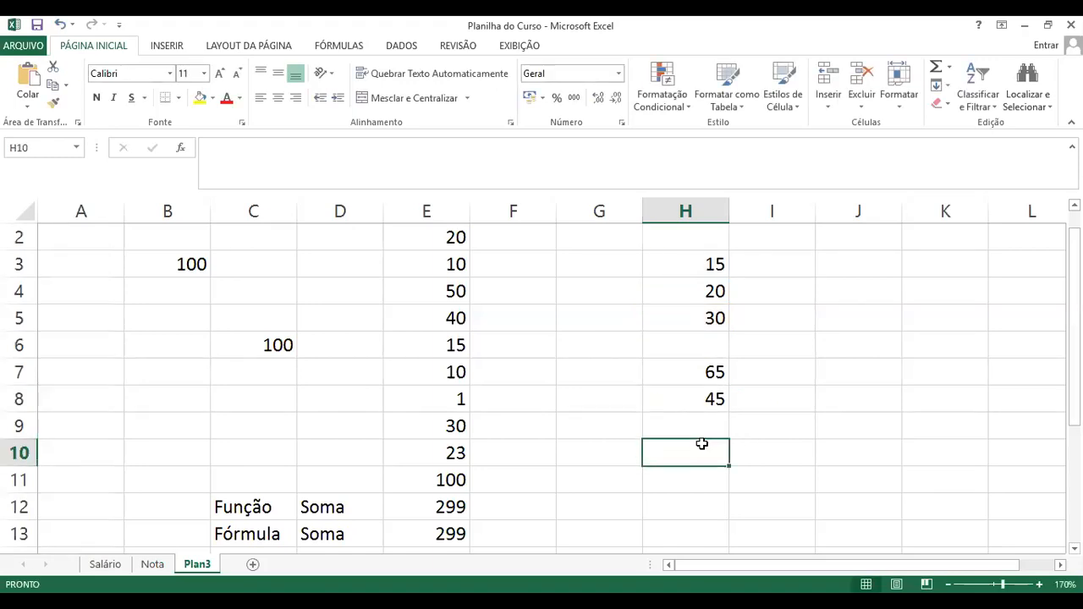
pyautogui.write('=')
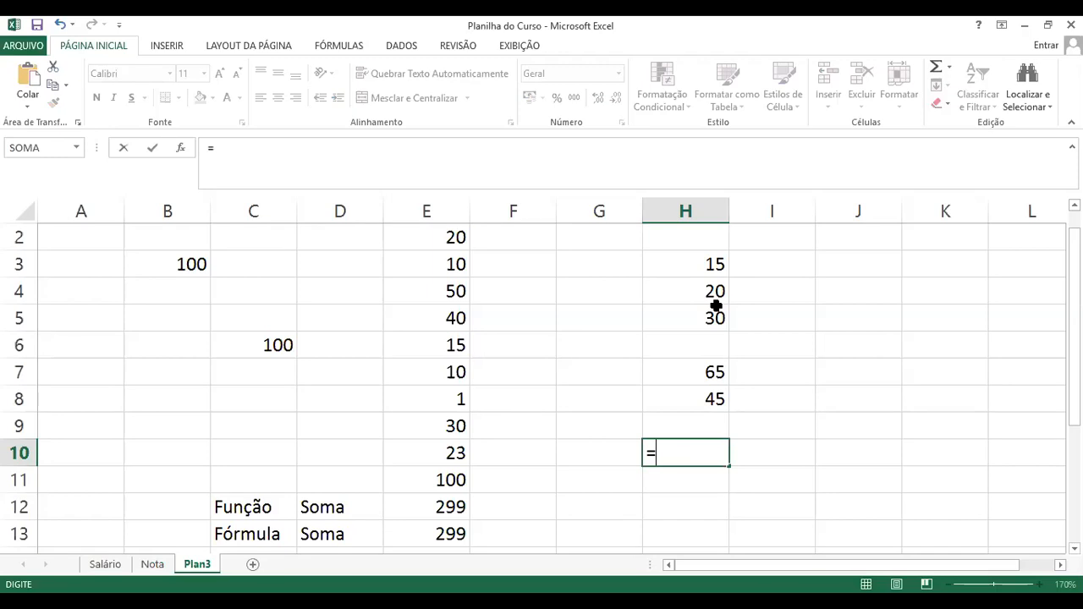
pyautogui.write('soma(')
pyautogui.moveTo(715, 264); pyautogui.dragTo(716, 306)
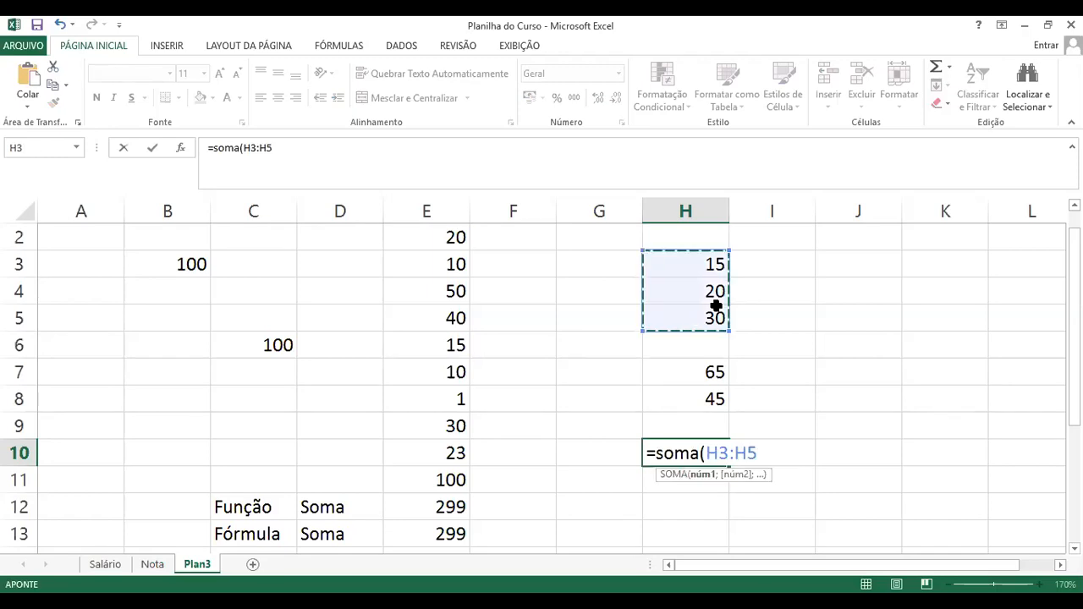
pyautogui.write(';')
pyautogui.click(183, 261)
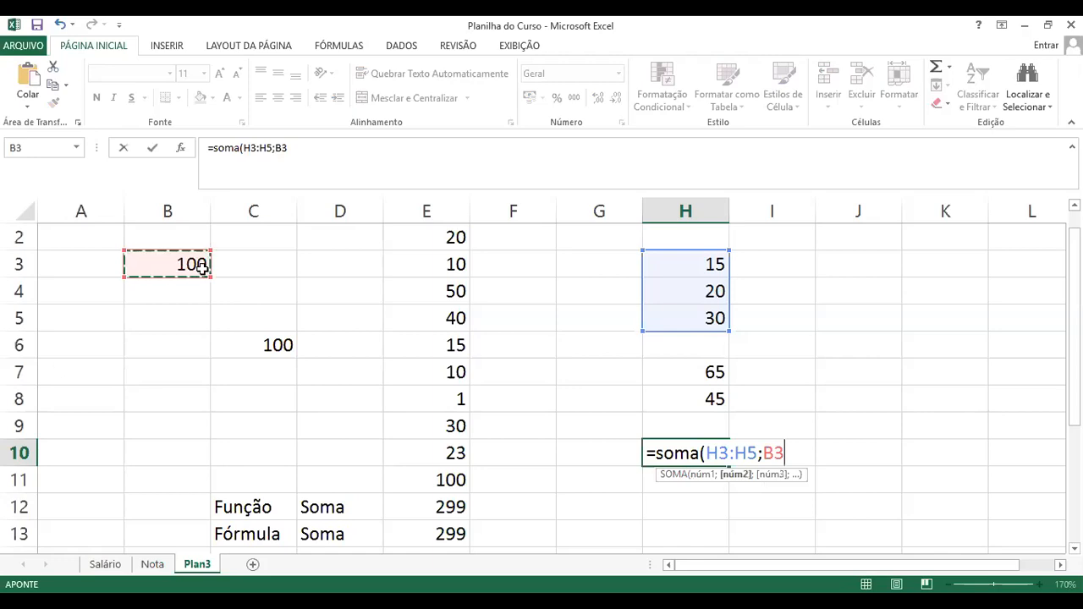
pyautogui.press('Return')
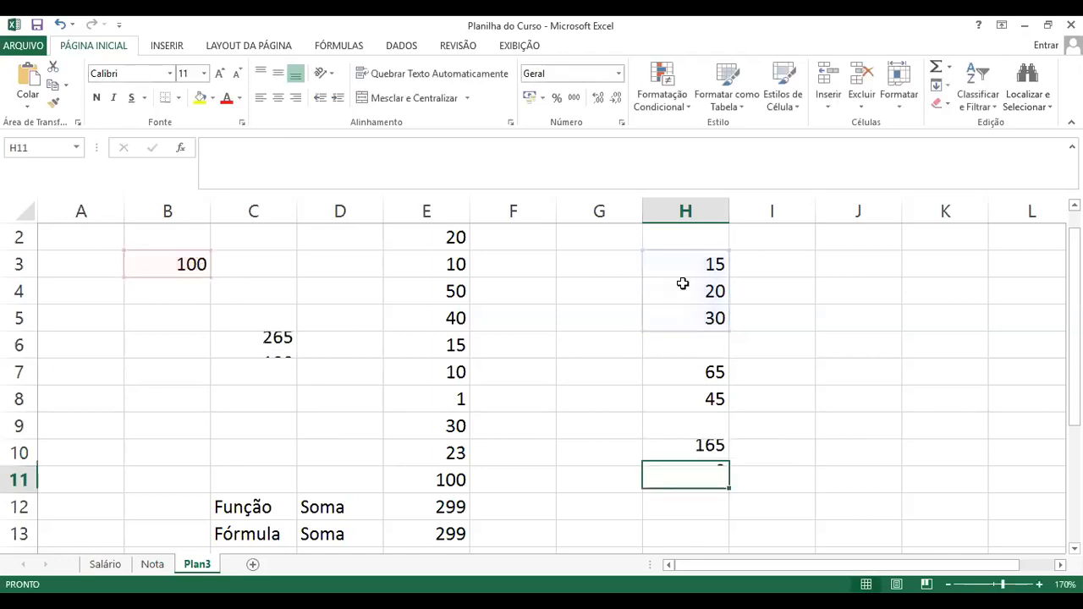
# Review the source cells H3 to H5 and the range and single-cell arguments of the SOMA formula in H10
pyautogui.moveTo(685, 264); pyautogui.dragTo(685, 323)
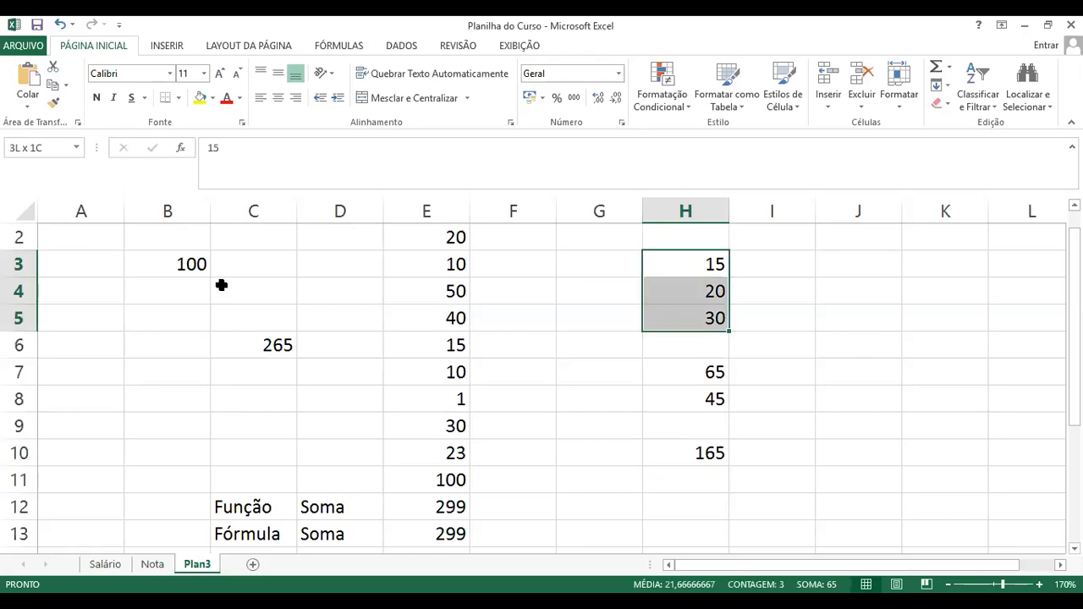
pyautogui.click(677, 446)
pyautogui.press('F2')
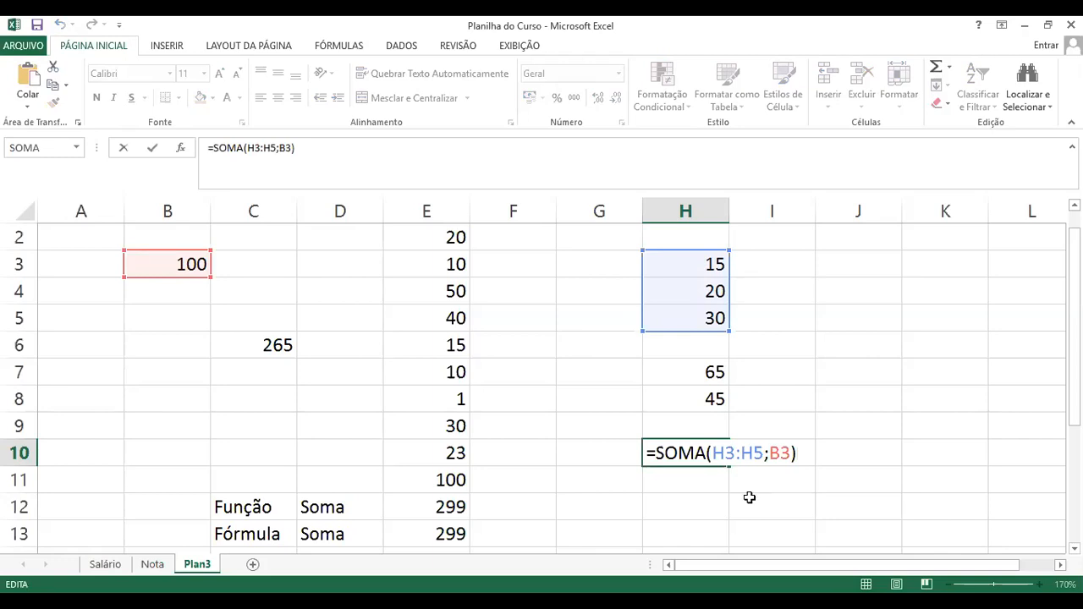
pyautogui.doubleClick(757, 454)
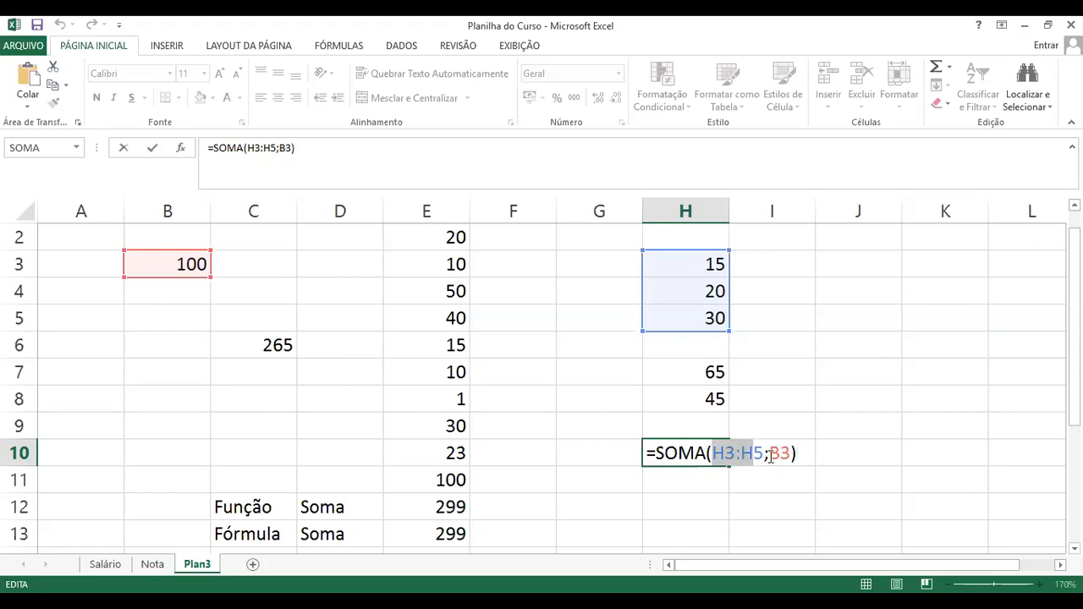
pyautogui.moveTo(714, 456); pyautogui.dragTo(764, 457)
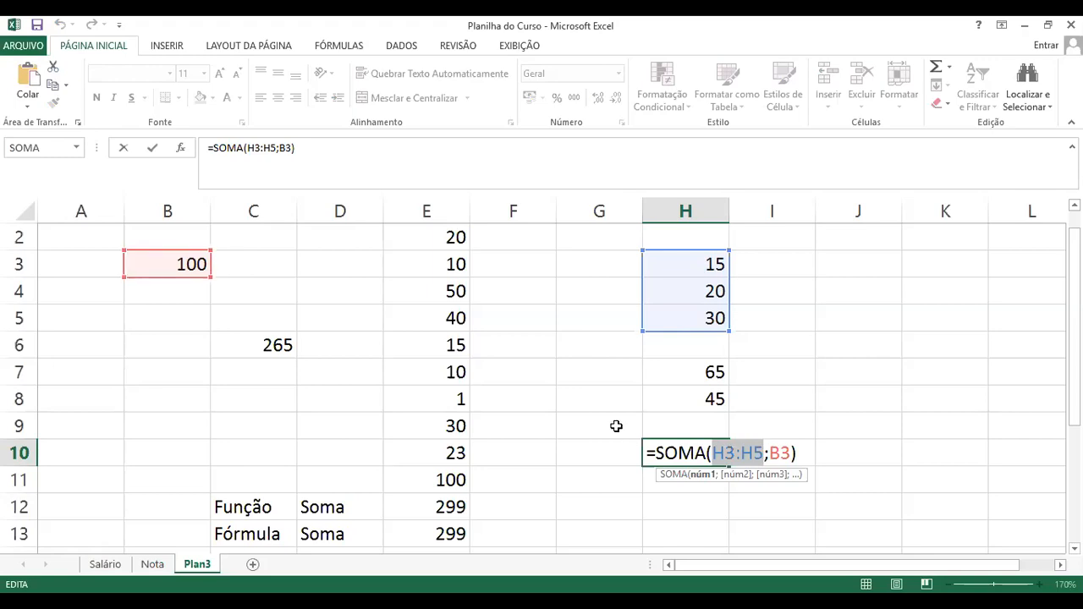
pyautogui.hotkey('ctrl', 'Return')
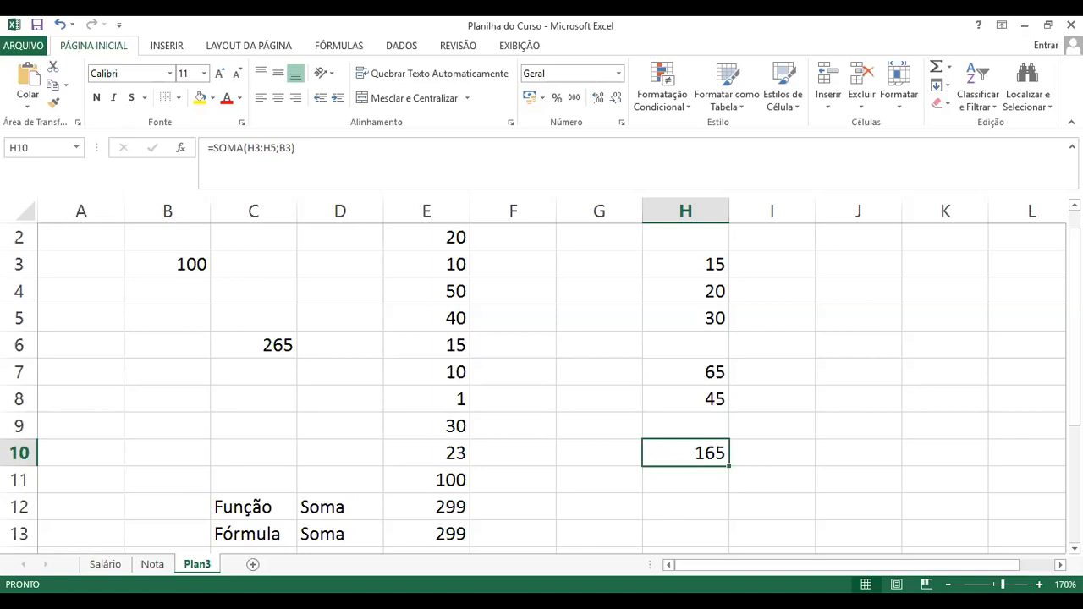
pyautogui.click(623, 516)
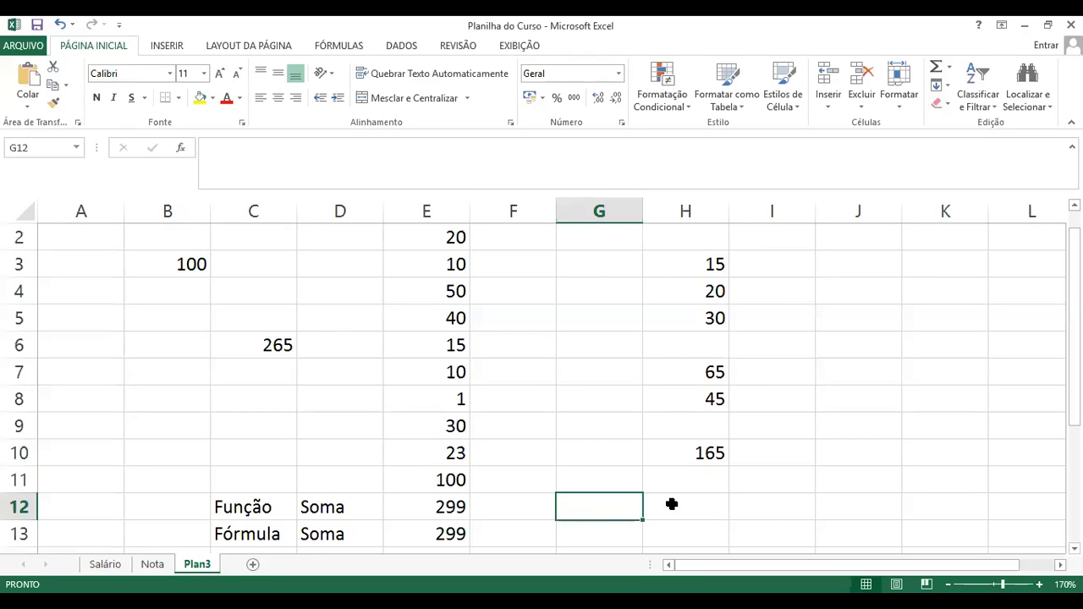
pyautogui.click(677, 259)
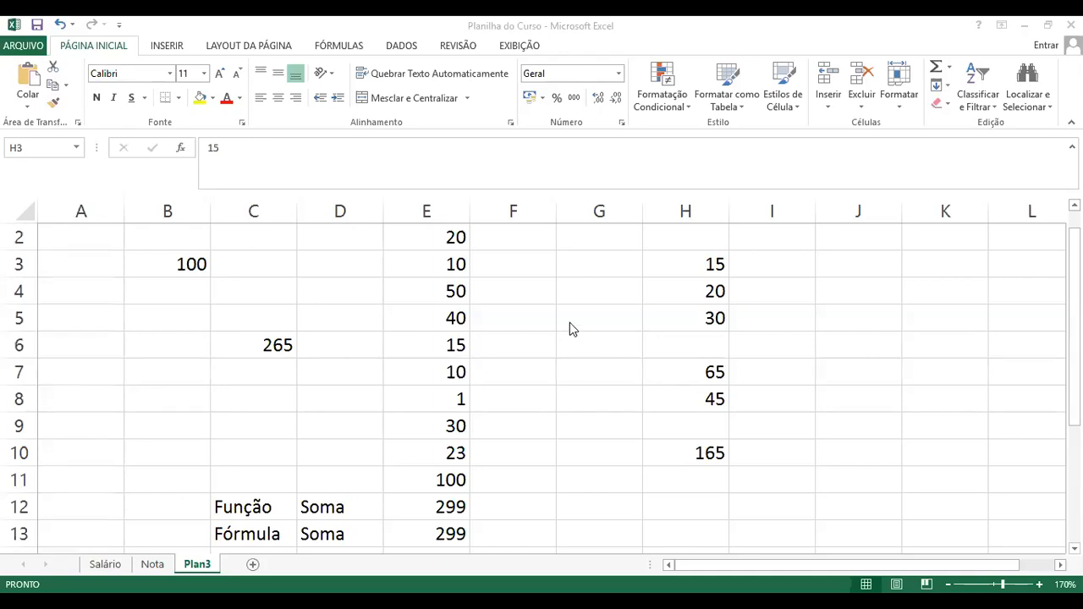
# Look through the Salário and Nota sheets, ending on the grades table in Nota
pyautogui.click(145, 571)
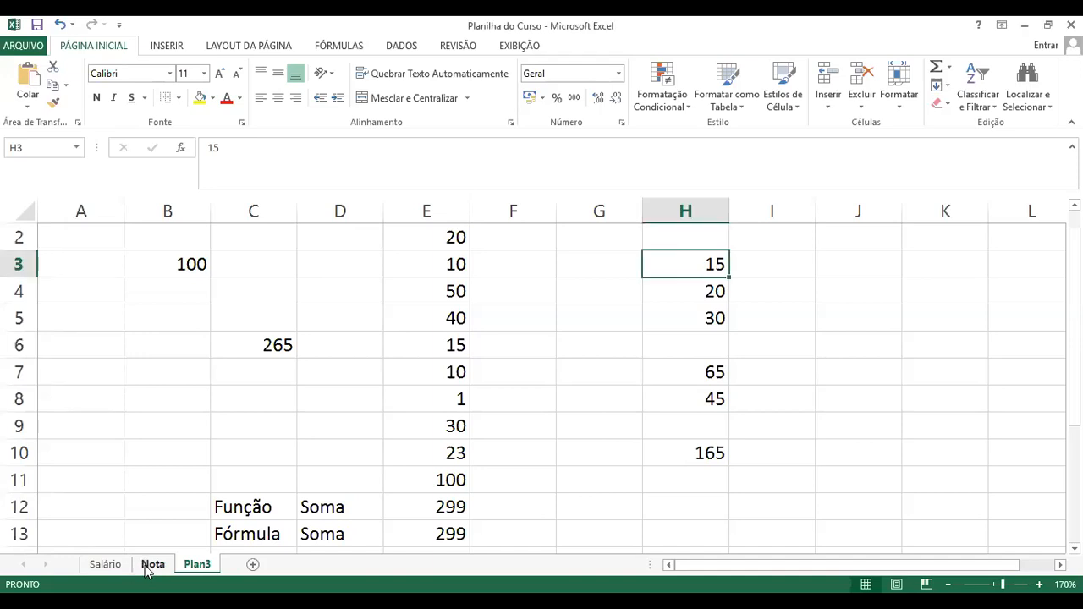
pyautogui.click(115, 567)
pyautogui.click(162, 567)
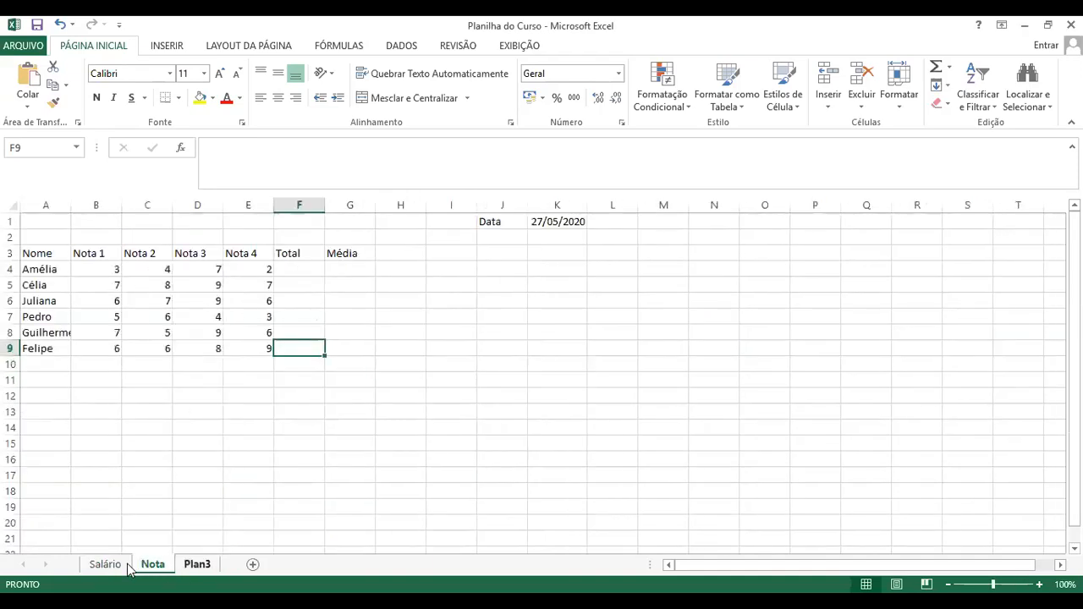
# Look through the Plan3 and Salário sheets, returning to the grades table in Nota
pyautogui.click(129, 567)
pyautogui.click(193, 567)
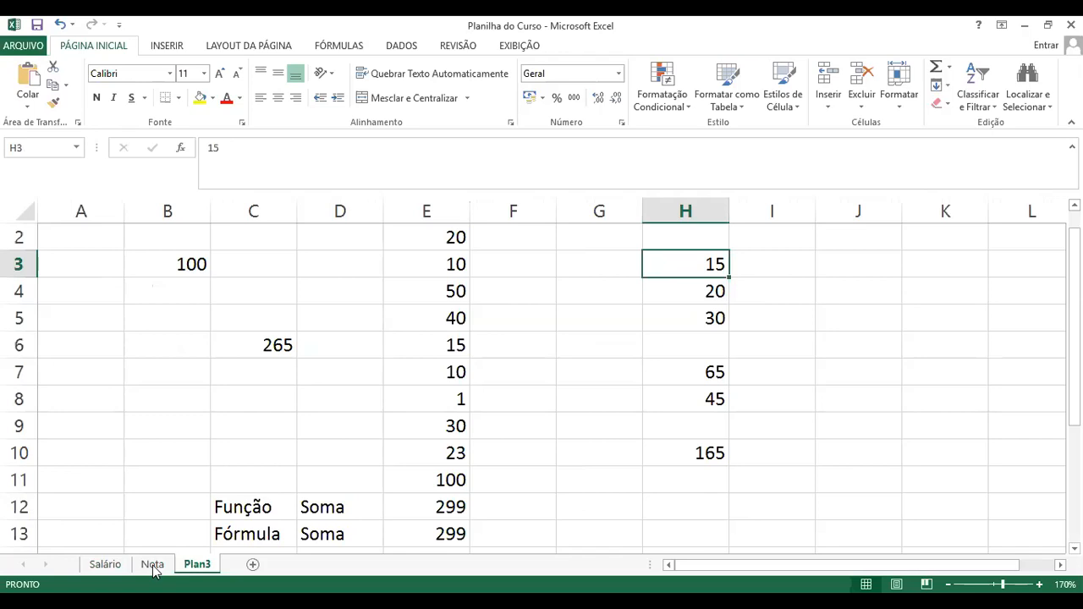
pyautogui.click(154, 569)
pyautogui.click(119, 567)
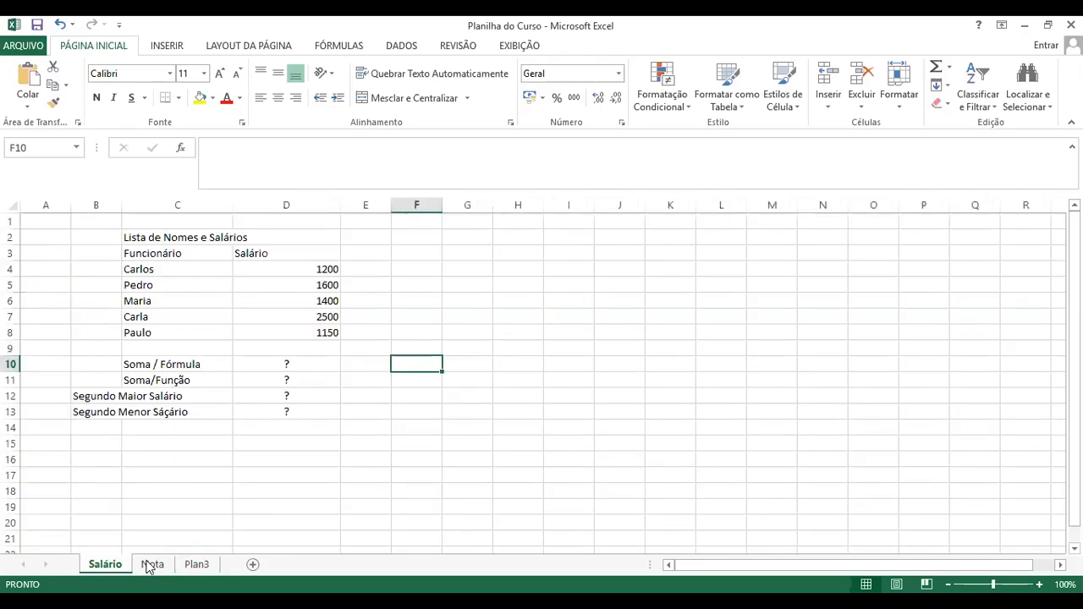
pyautogui.click(149, 565)
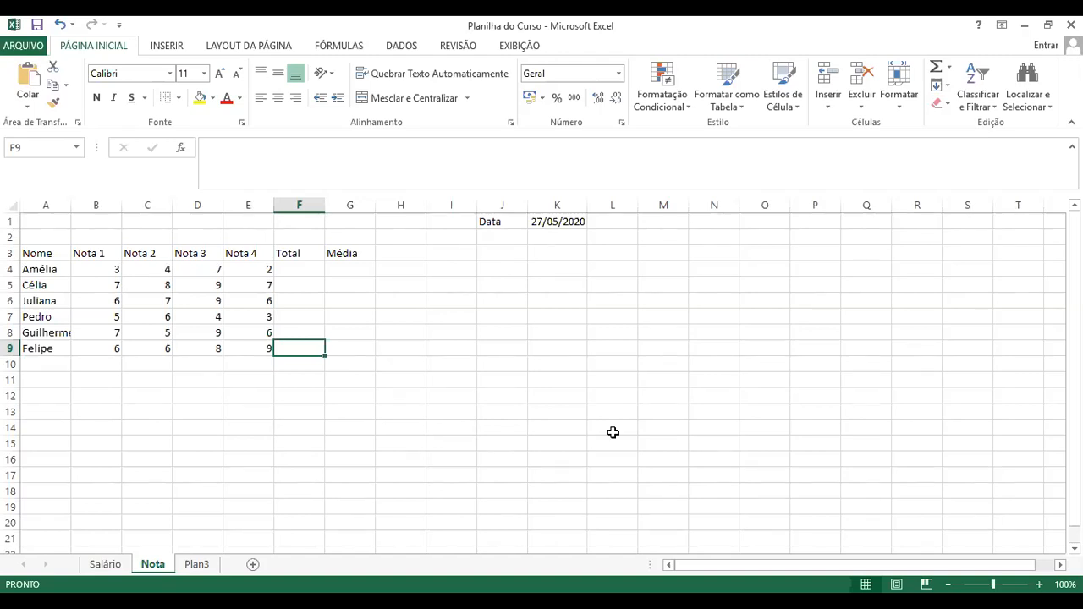
# Center the headers in B3:G3 and format the grades in B4:E9 with one decimal place
pyautogui.keyDown('ctrl'); pyautogui.scroll(4, 612, 430); pyautogui.keyUp('ctrl')
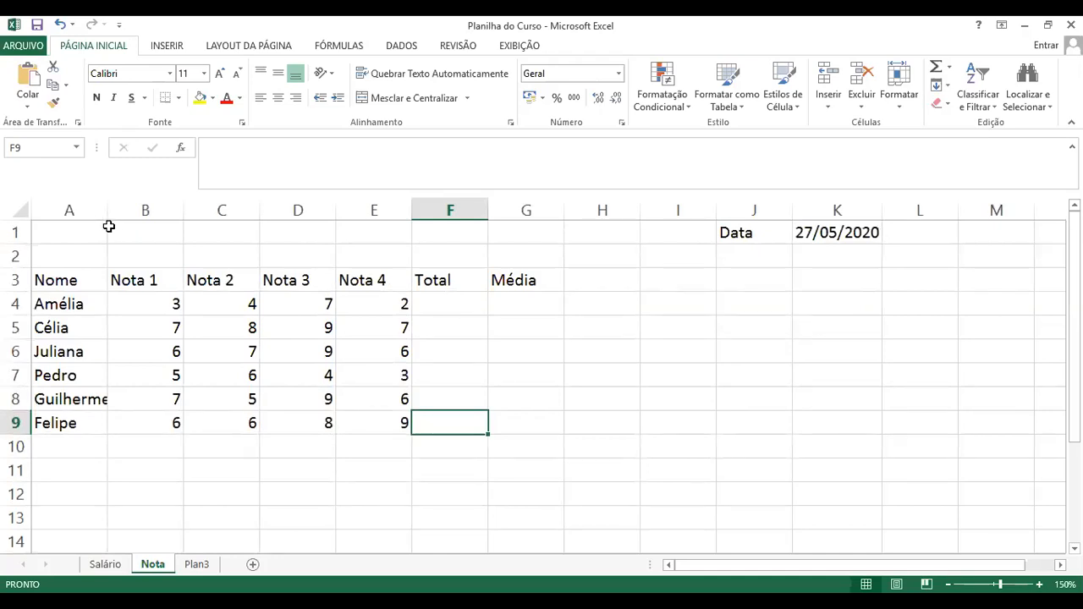
pyautogui.moveTo(145, 280); pyautogui.dragTo(518, 277)
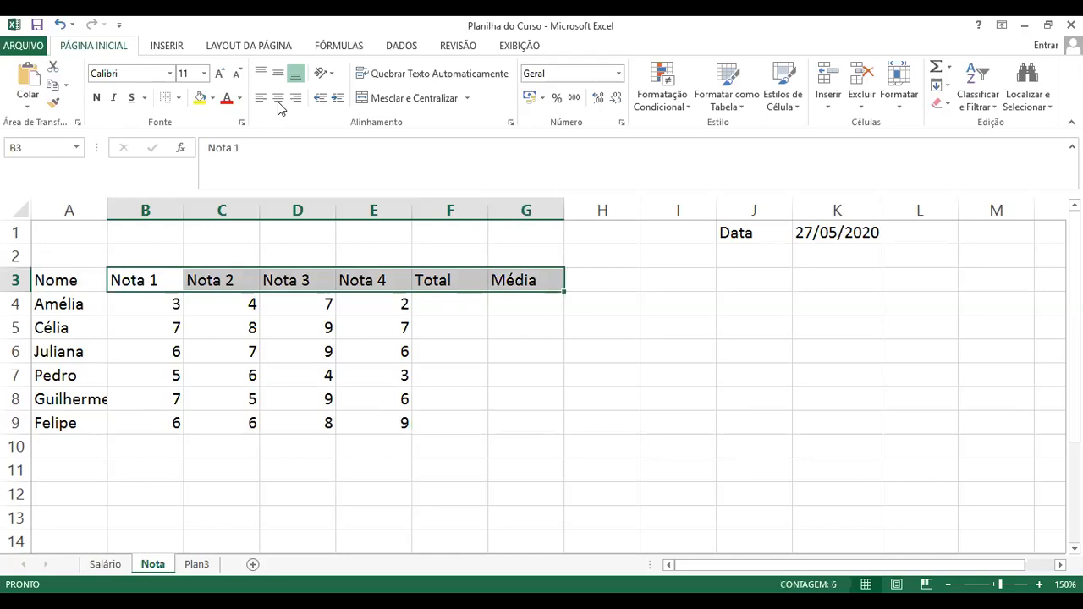
pyautogui.click(278, 99)
pyautogui.moveTo(145, 304); pyautogui.dragTo(380, 421)
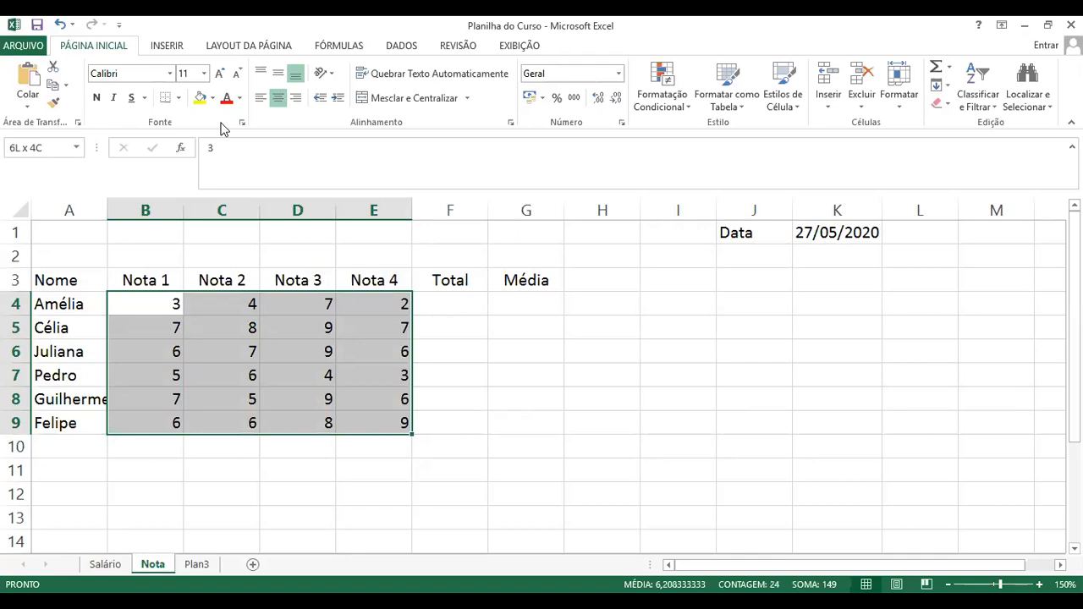
pyautogui.click(598, 99)
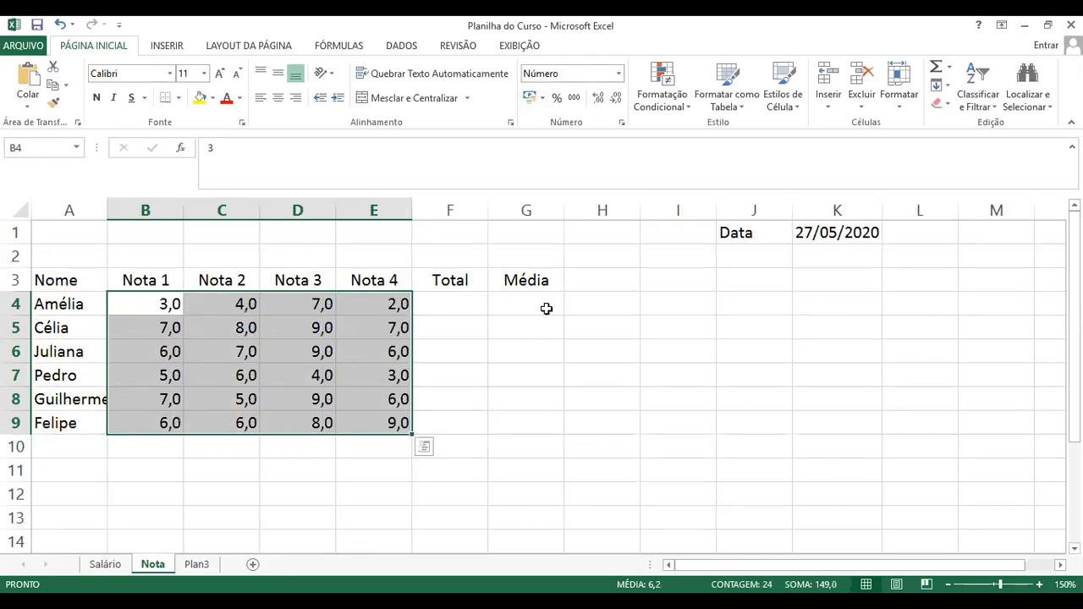
# Give the header row A3:G3 blue text on a light blue fill, and add borders around all cells in A4:G9
pyautogui.moveTo(69, 280); pyautogui.dragTo(547, 285)
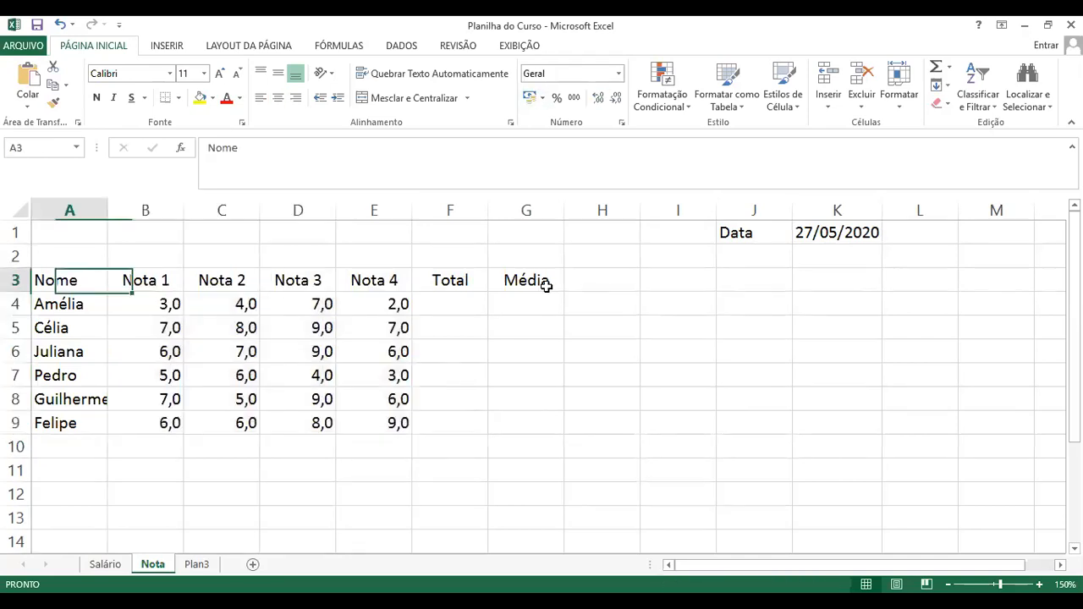
pyautogui.click(241, 97)
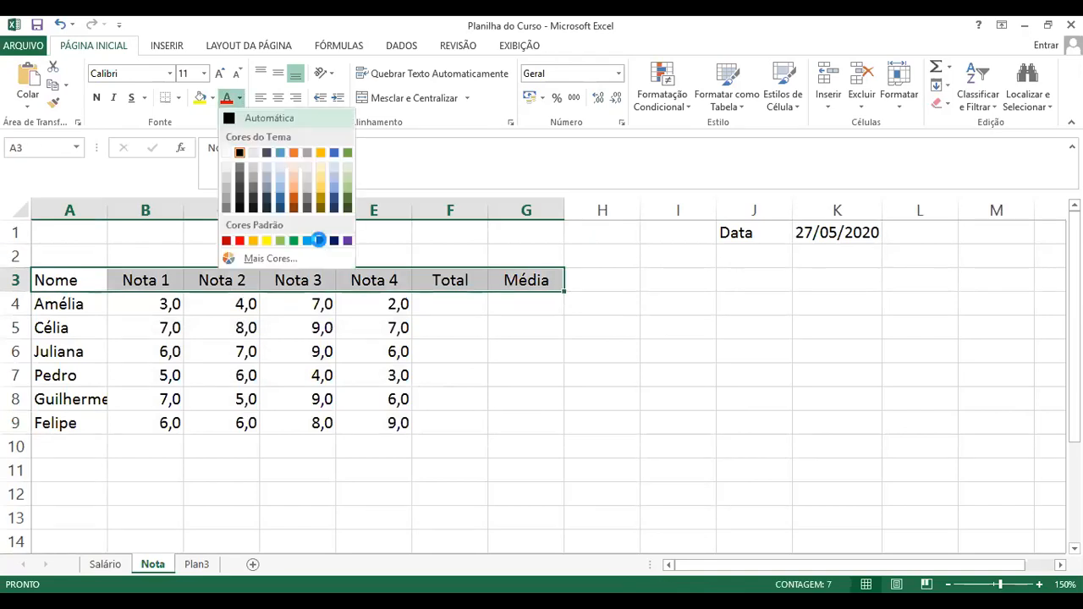
pyautogui.click(256, 149)
pyautogui.click(405, 356)
pyautogui.moveTo(71, 305); pyautogui.dragTo(513, 425)
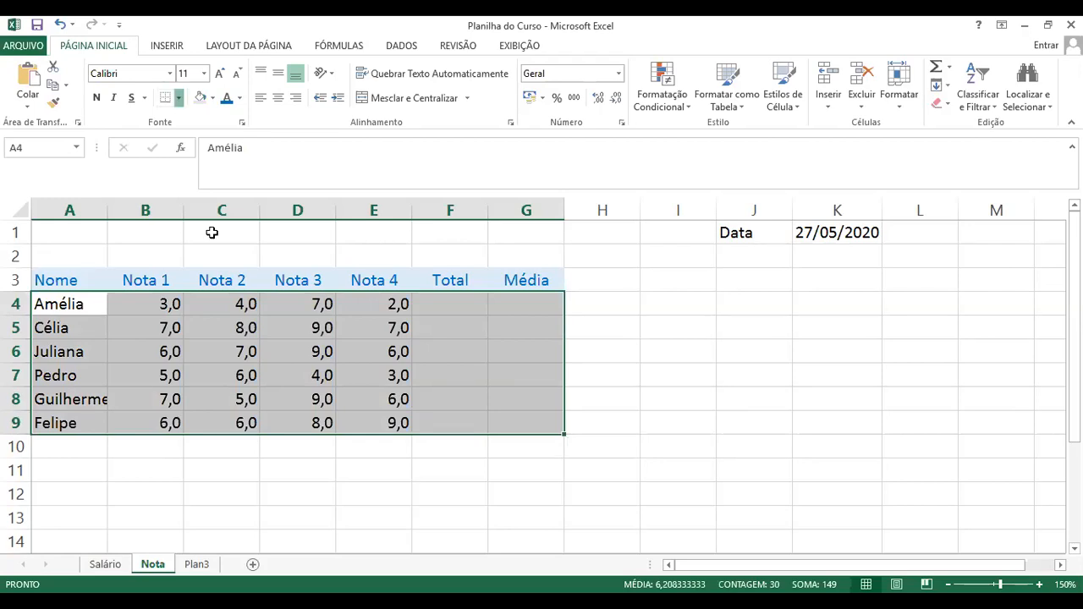
pyautogui.click(268, 307)
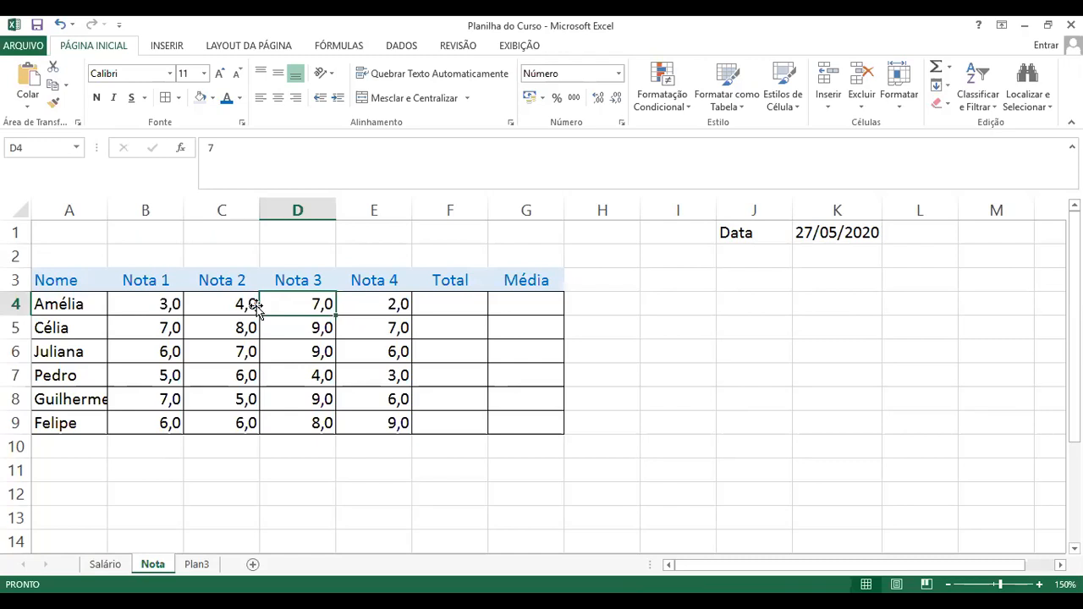
# Total the first student's grades in F4 with the SOMA function over the range B4:E4
pyautogui.click(445, 304)
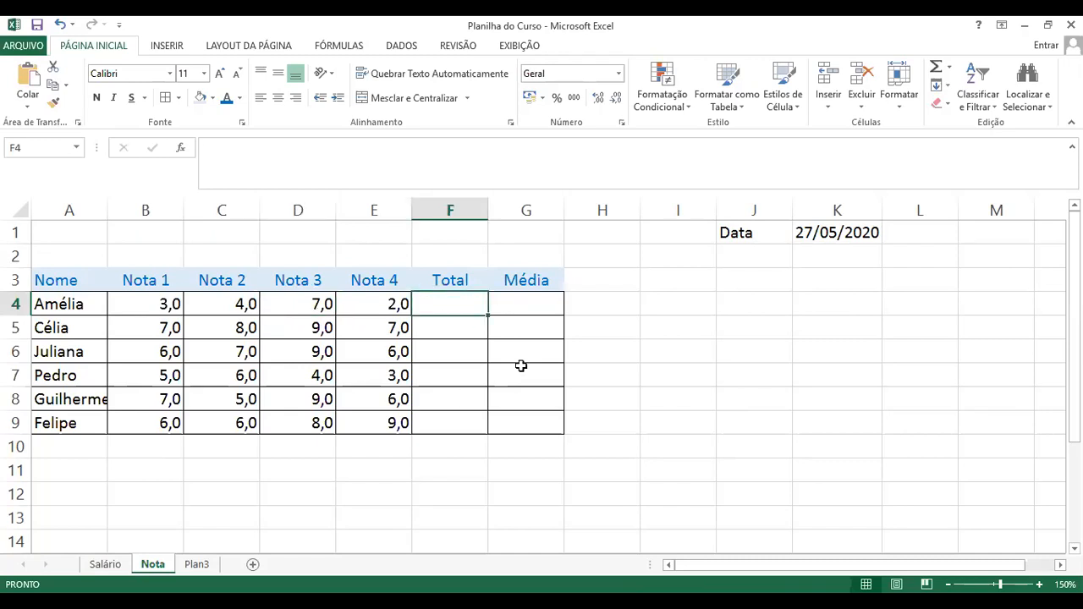
pyautogui.moveTo(522, 305); pyautogui.dragTo(514, 422)
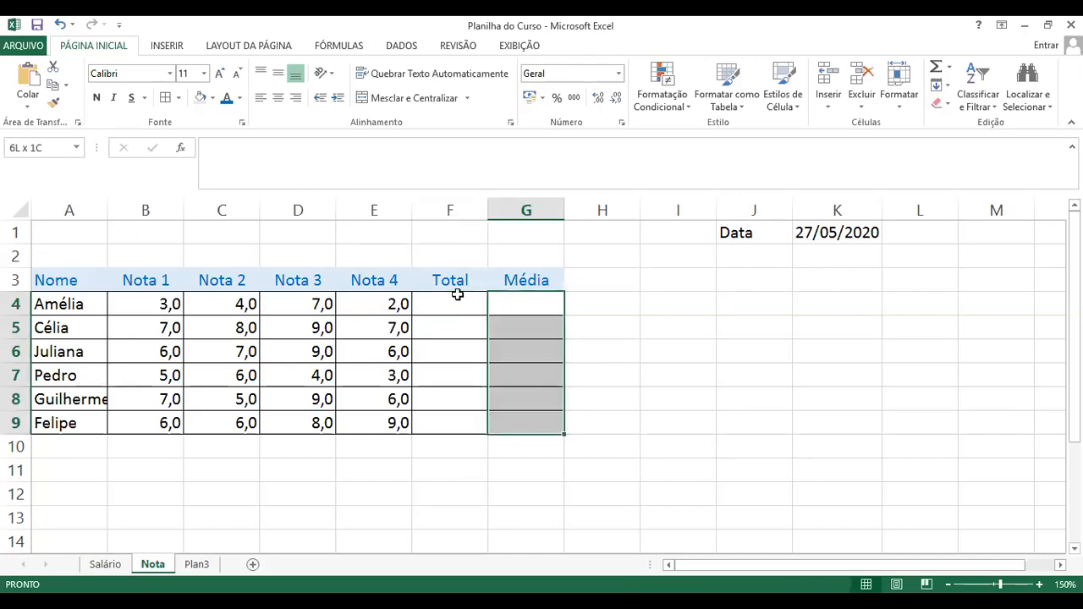
pyautogui.click(457, 295)
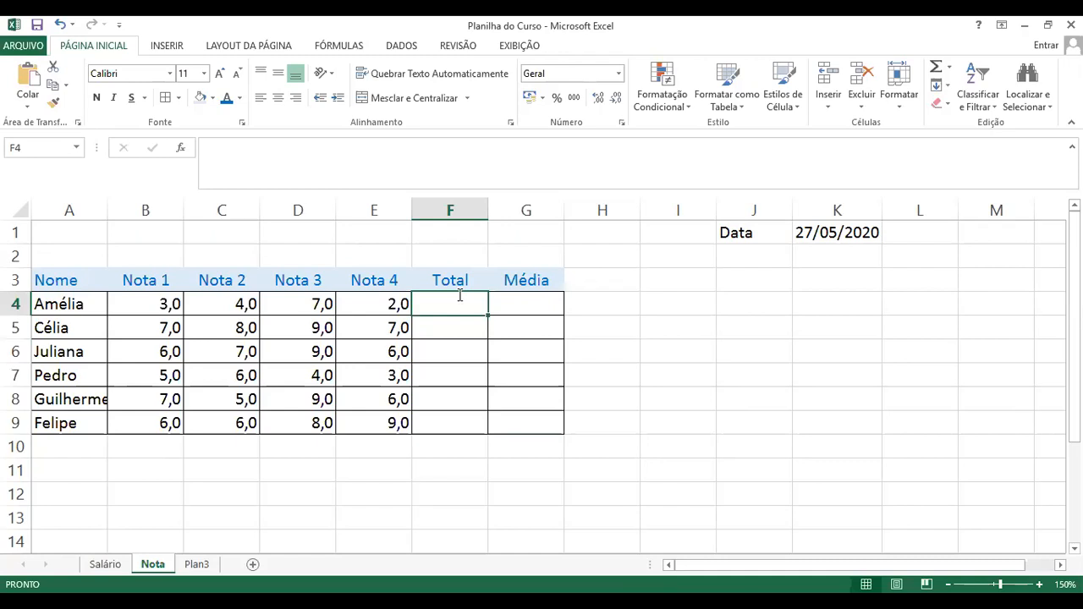
pyautogui.write('=soma(')
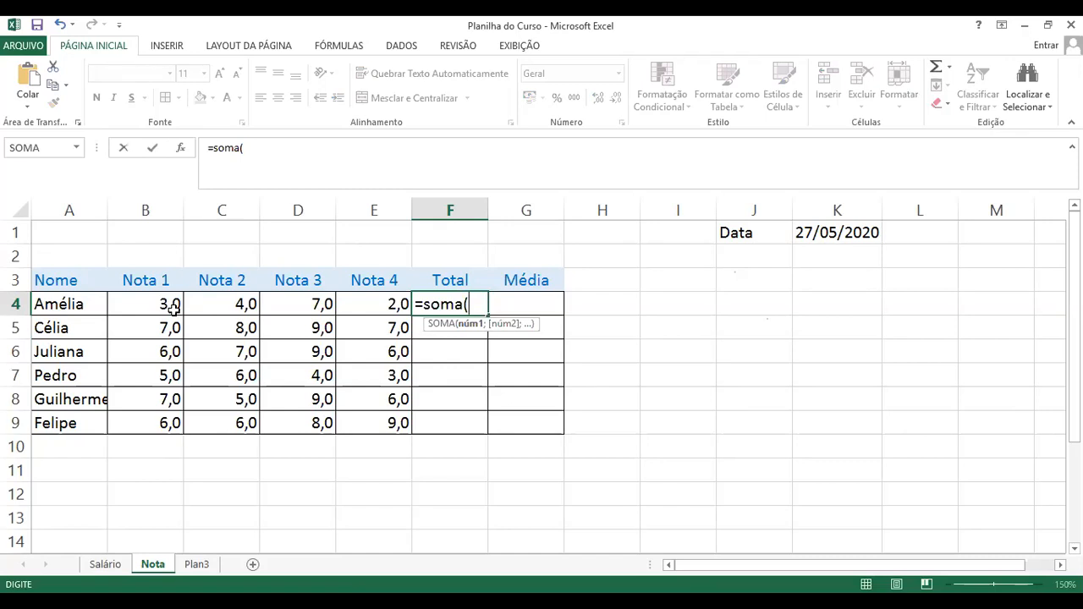
pyautogui.click(178, 311)
pyautogui.write(':')
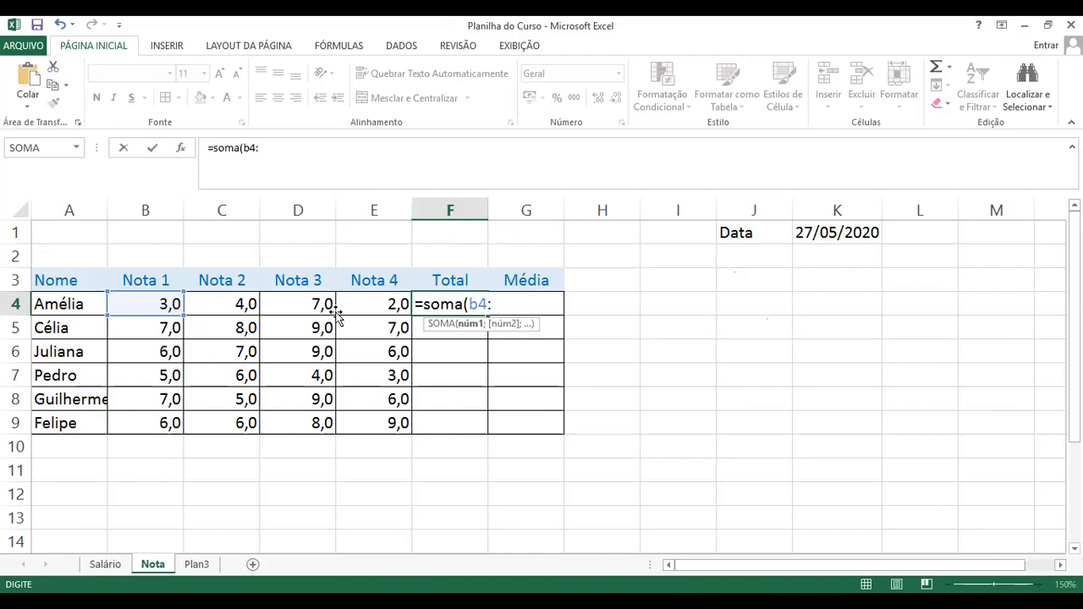
pyautogui.write('e4)')
pyautogui.press('Return')
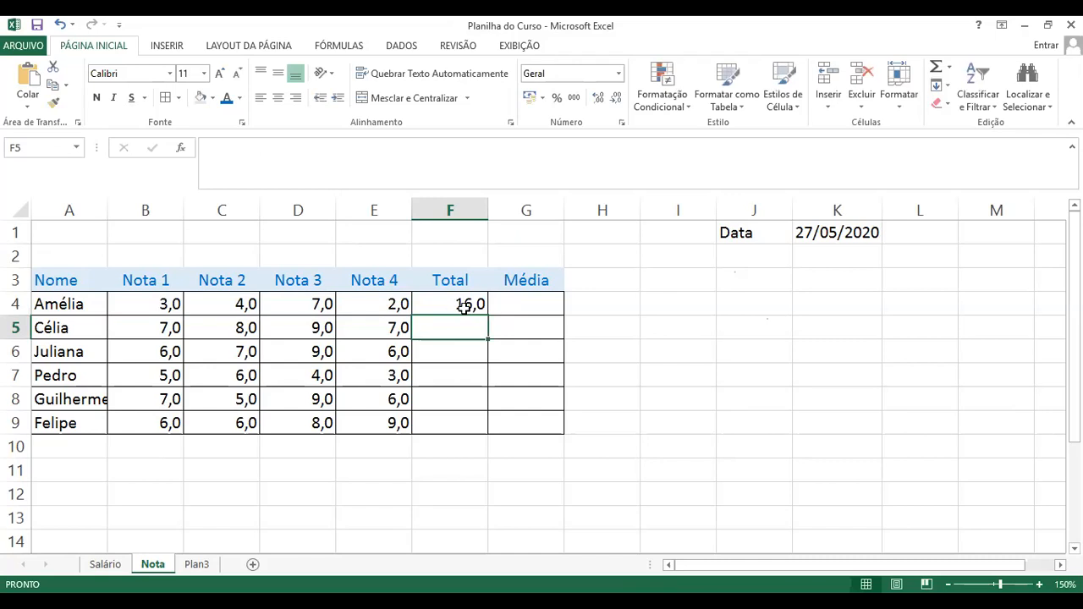
# Enter a MÉDIA formula in G4 that averages the range B4:E40
pyautogui.click(505, 306)
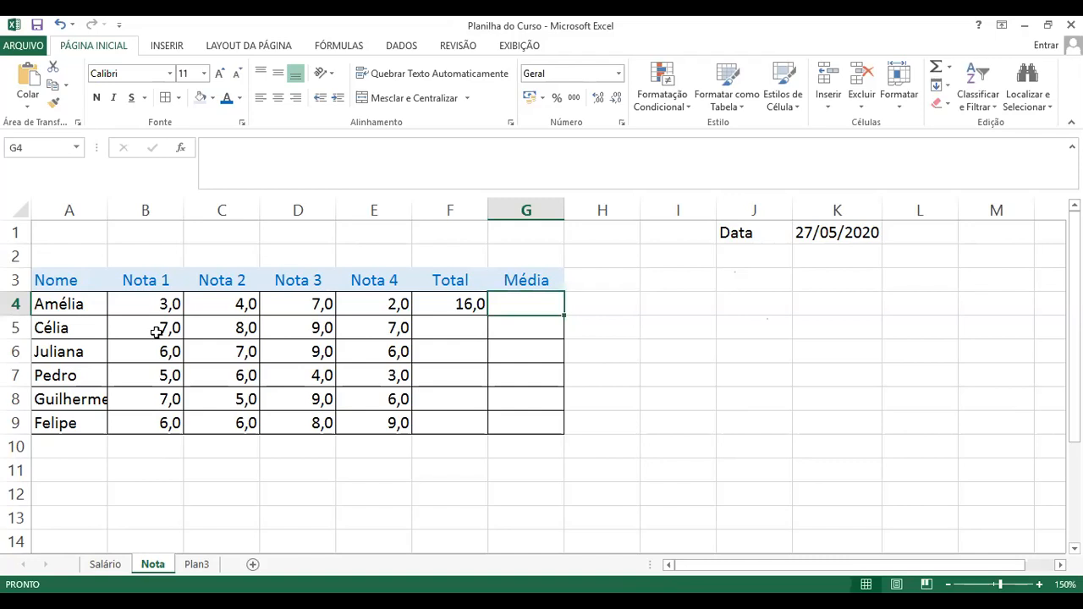
pyautogui.write('=')
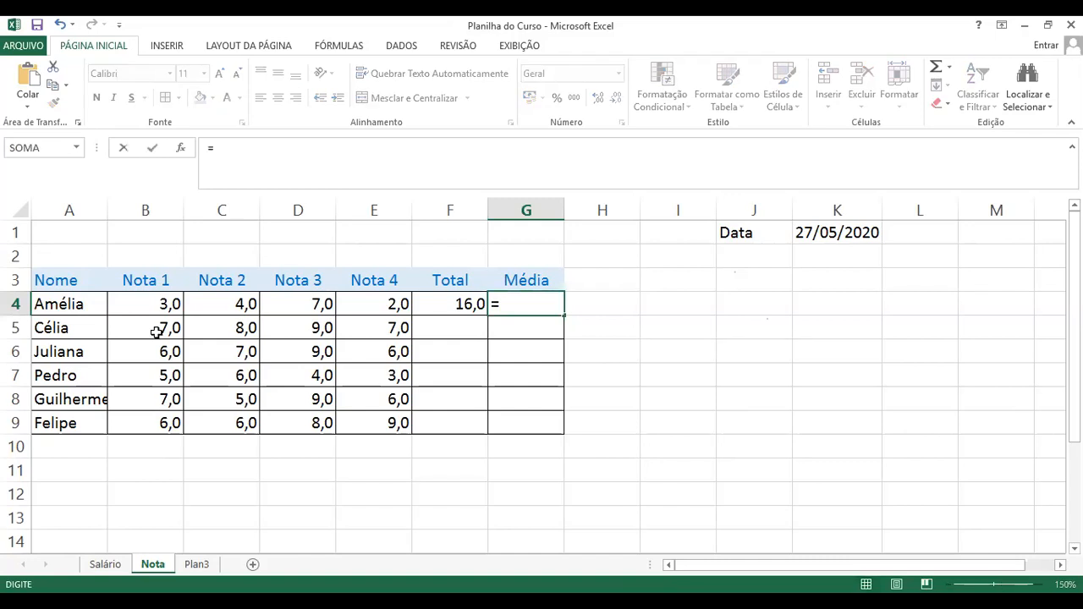
pyautogui.write('media(')
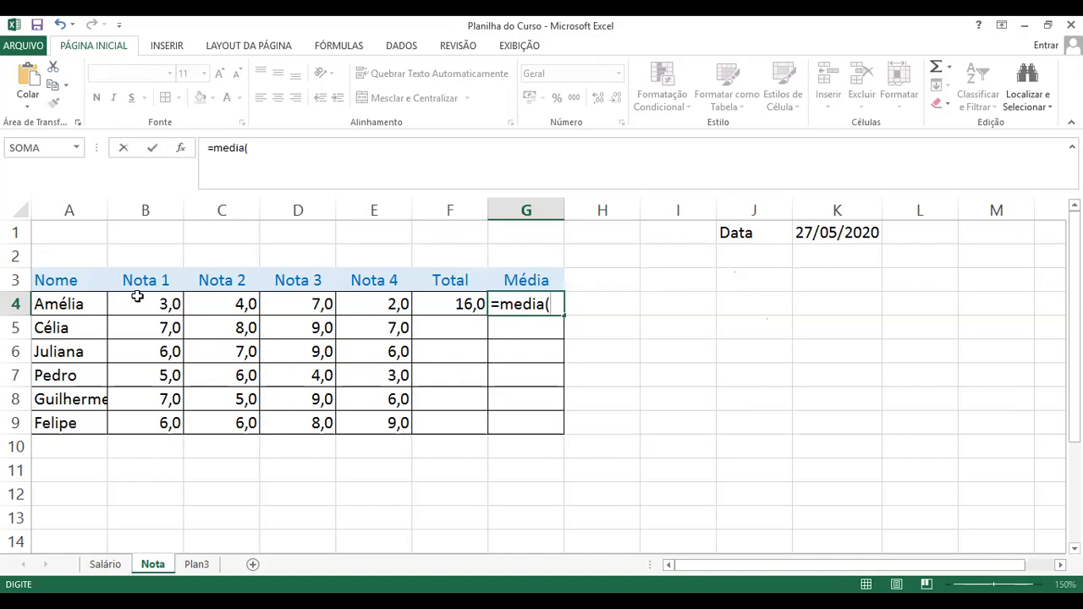
pyautogui.click(142, 303)
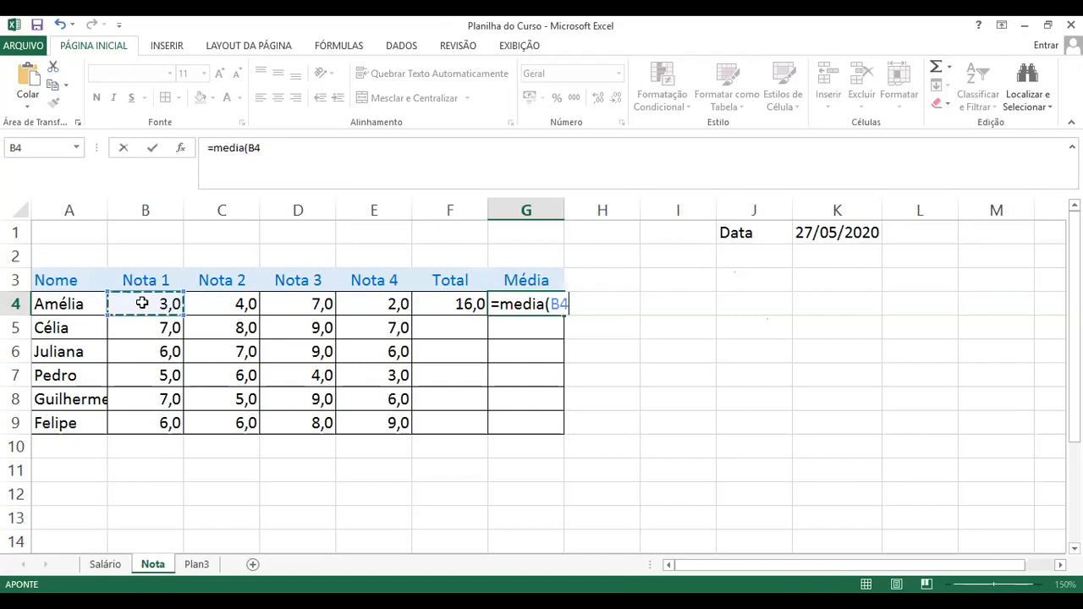
pyautogui.press('F8')
pyautogui.click(375, 305)
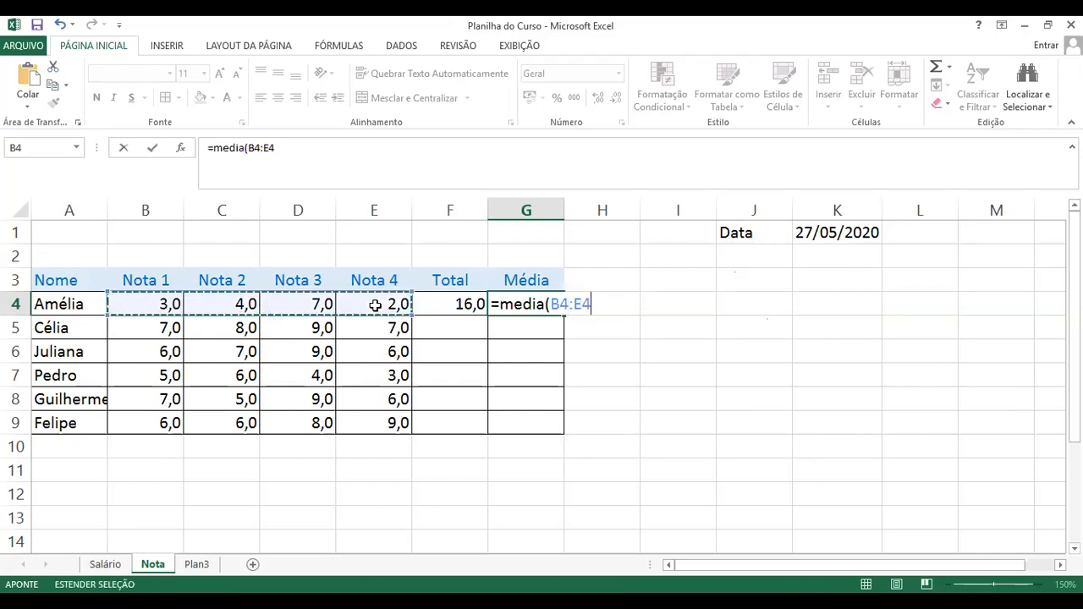
pyautogui.write('0')
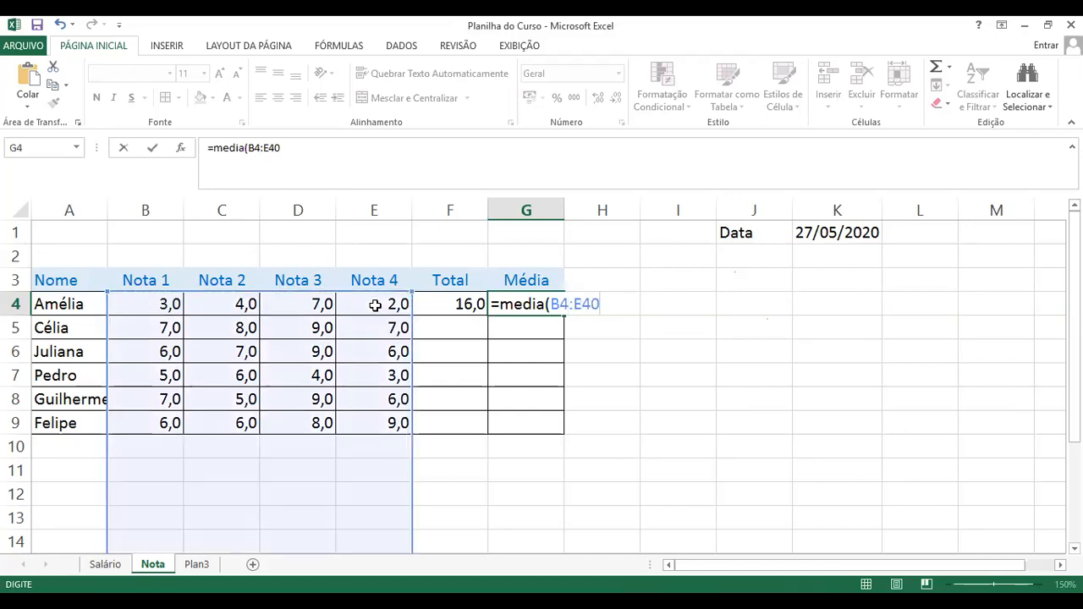
pyautogui.press('Return')
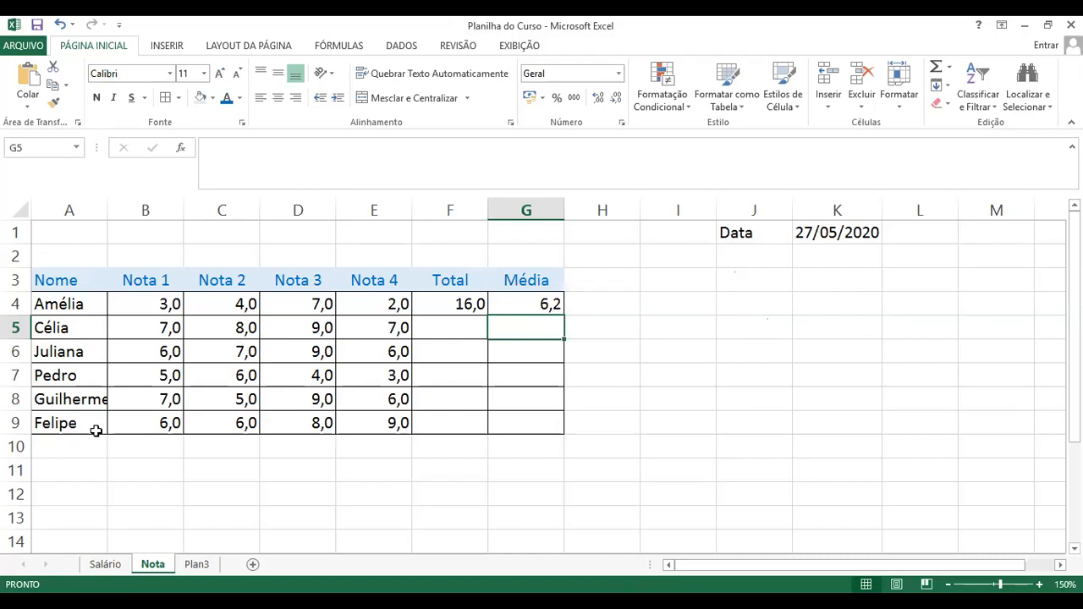
# Total the second student's grades in F5 with the SOMA function over the range B5:E5
pyautogui.click(369, 424)
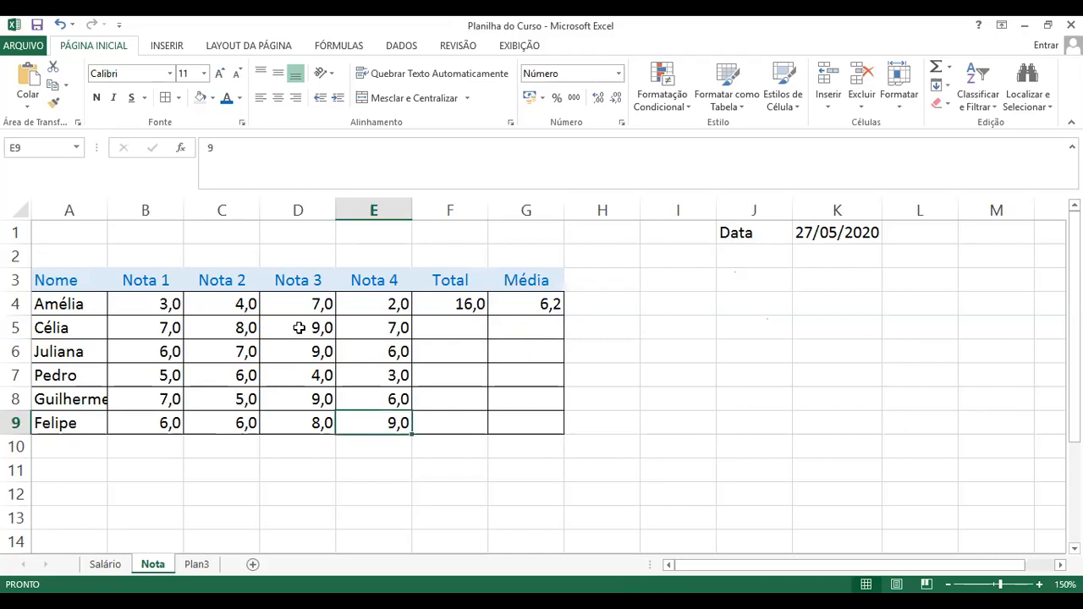
pyautogui.click(521, 332)
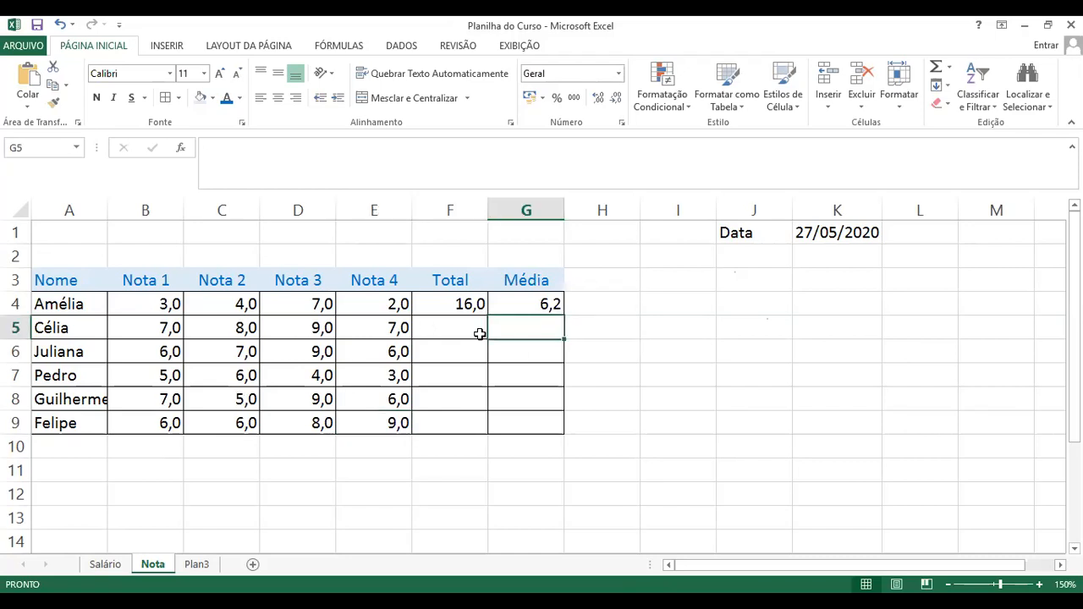
pyautogui.click(480, 333)
pyautogui.write('=')
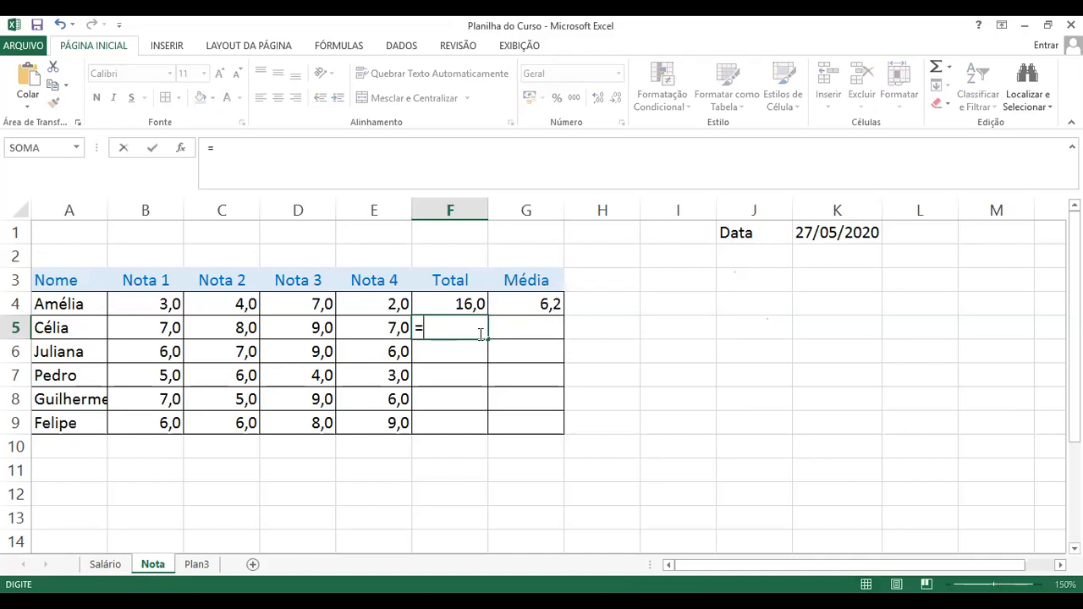
pyautogui.write('soma(')
pyautogui.click(146, 329)
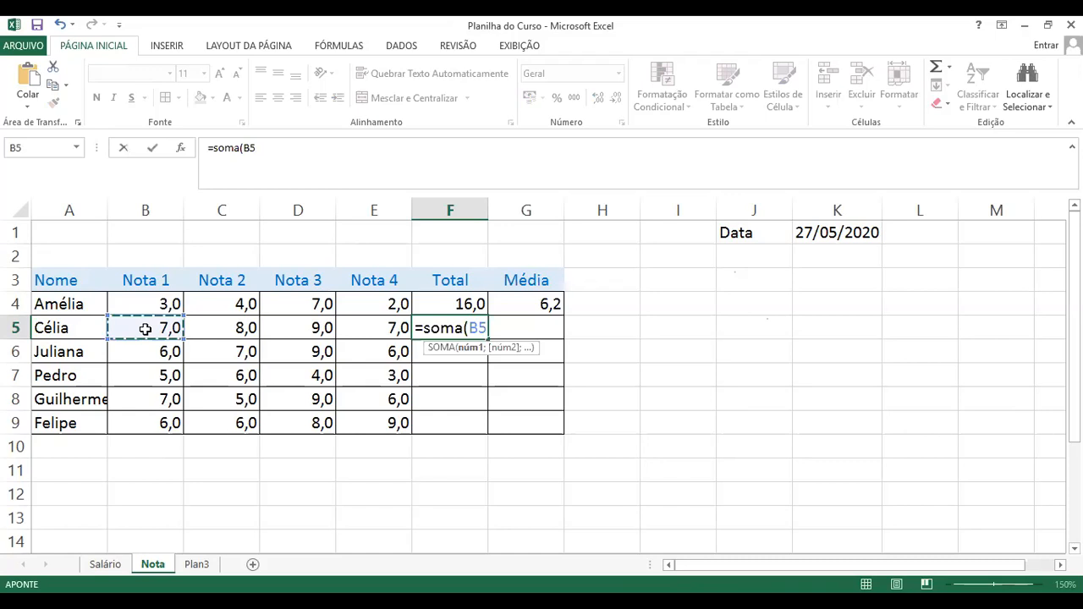
pyautogui.press('F8')
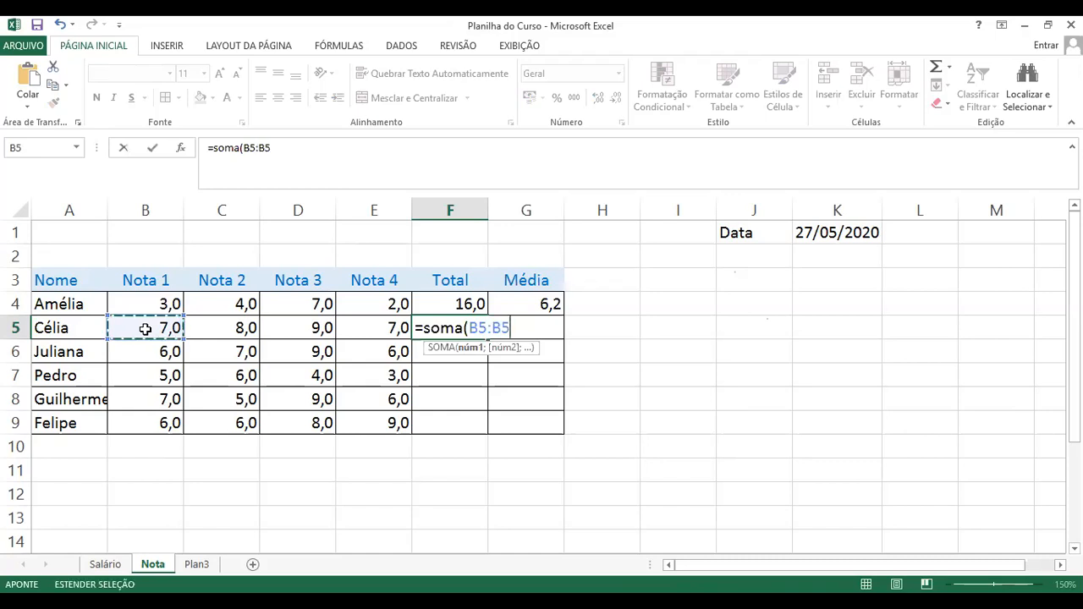
pyautogui.click(386, 332)
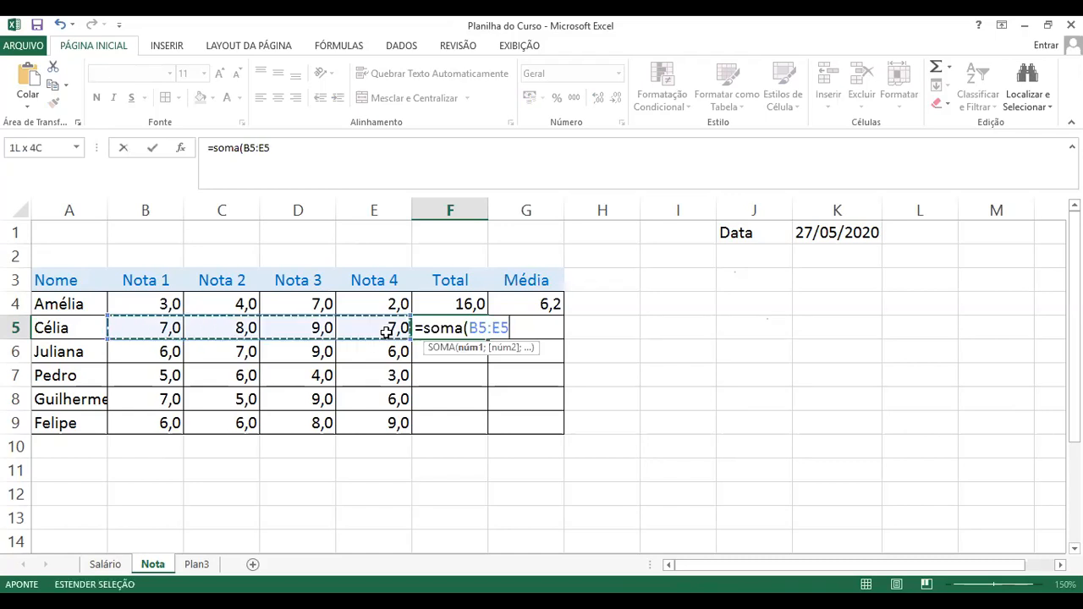
pyautogui.write(')')
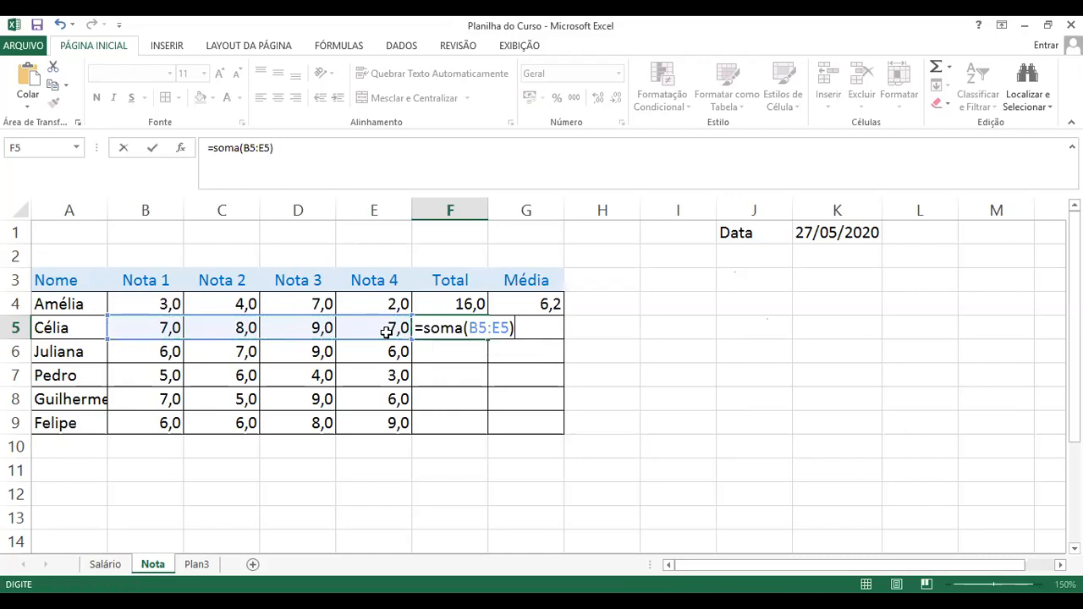
pyautogui.press('Return')
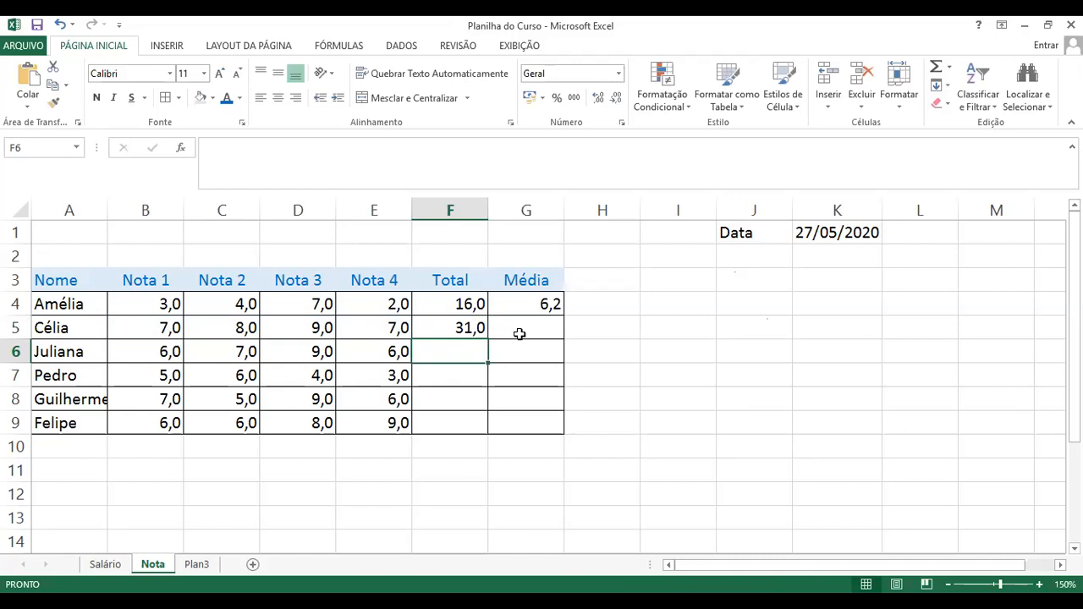
# Average the second student's grades in G5 with the MÉDIA function over the range B5:E5
pyautogui.click(520, 334)
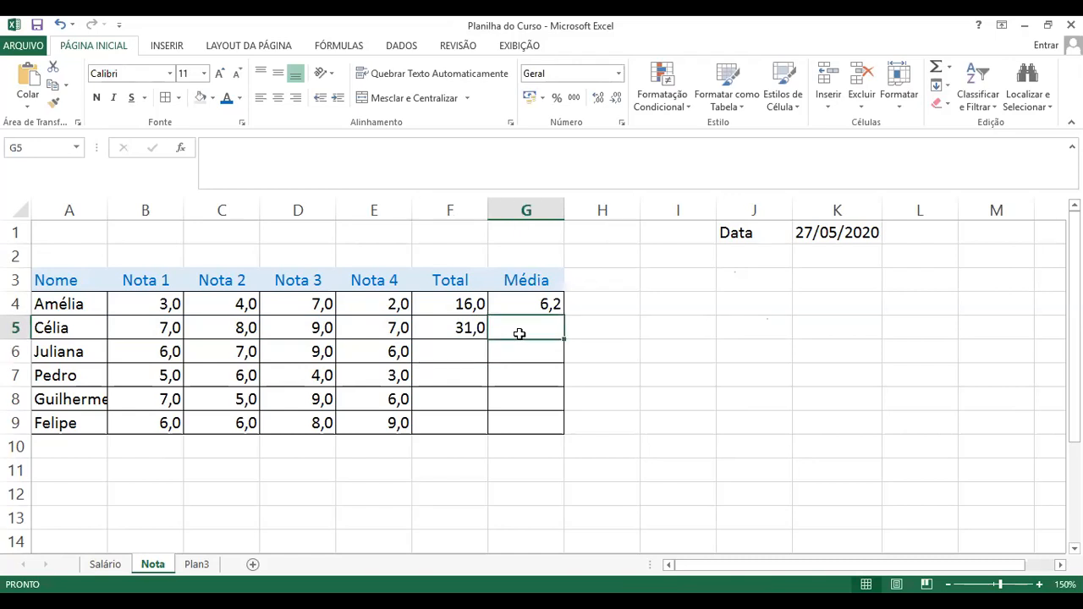
pyautogui.write('=')
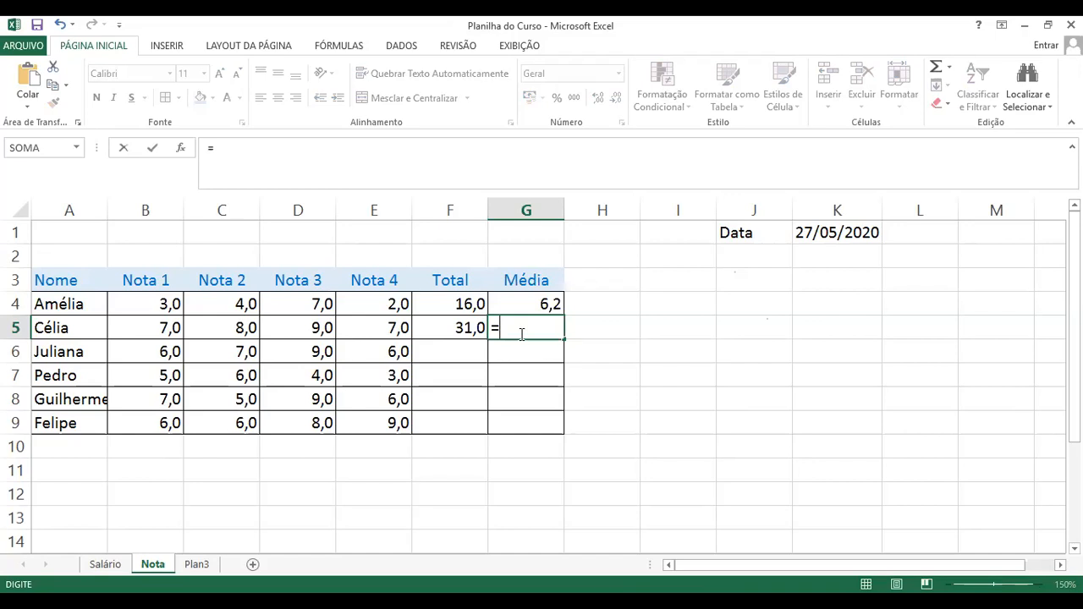
pyautogui.write('media(')
pyautogui.click(142, 328)
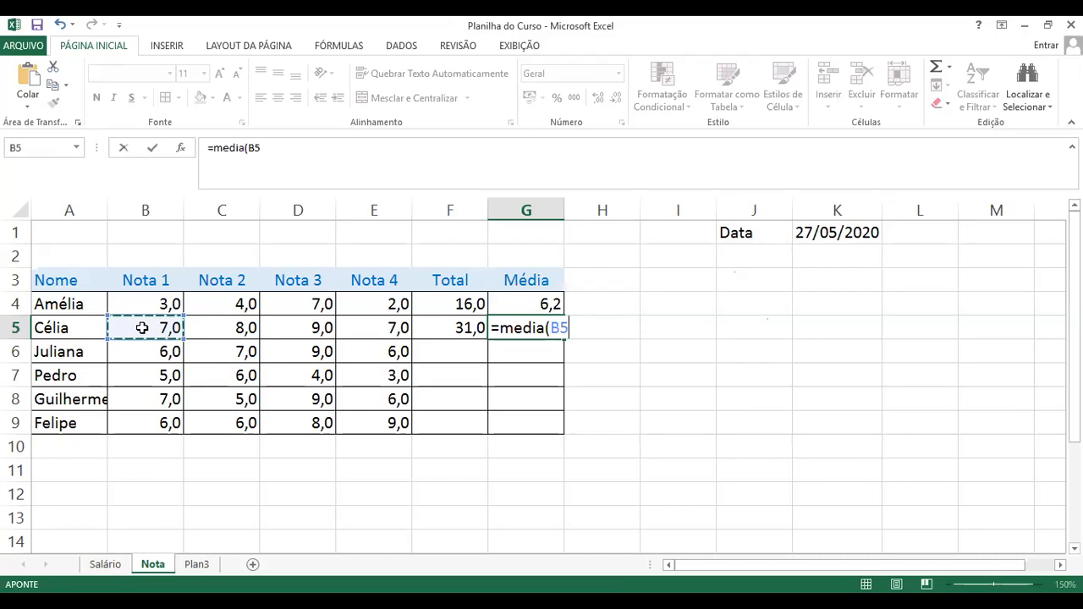
pyautogui.press('F8')
pyautogui.click(383, 329)
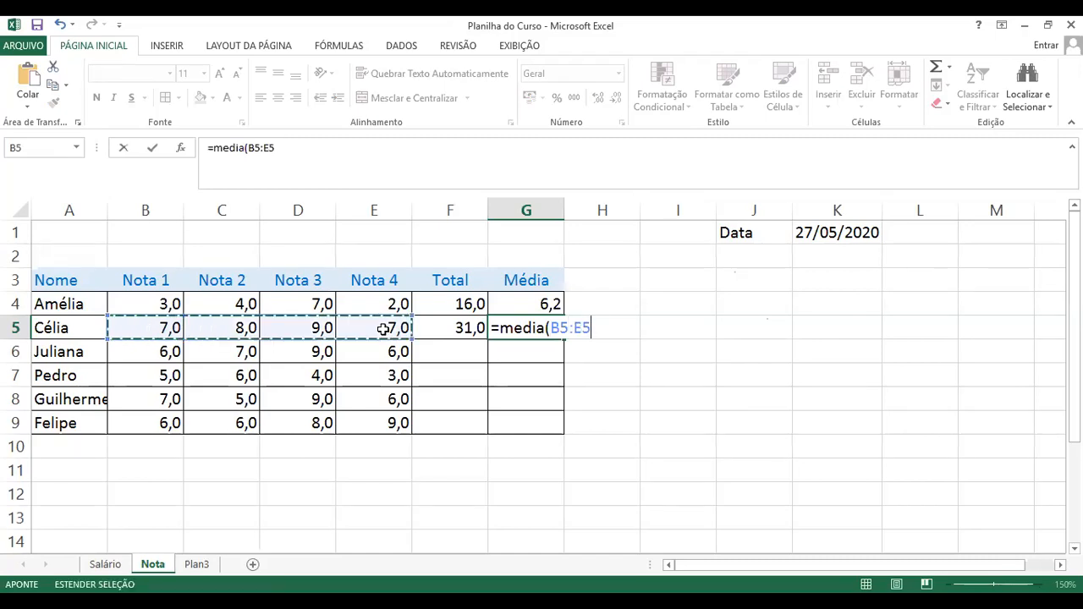
pyautogui.write(')')
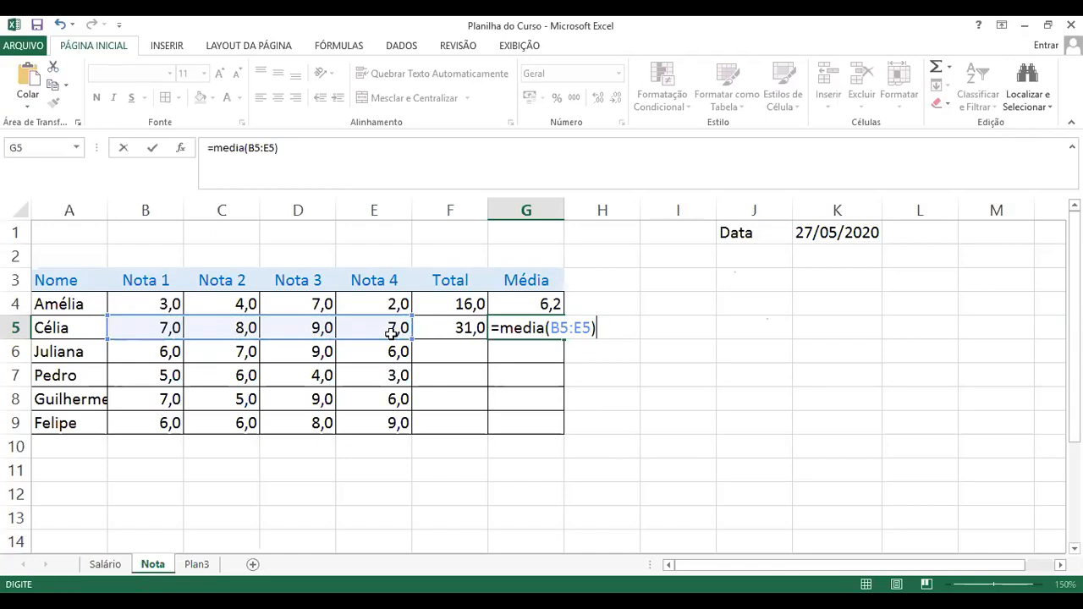
pyautogui.doubleClick(541, 329)
pyautogui.click(585, 328)
pyautogui.moveTo(551, 329); pyautogui.dragTo(574, 329)
pyautogui.hotkey('ctrl', 'shift', 'Right')
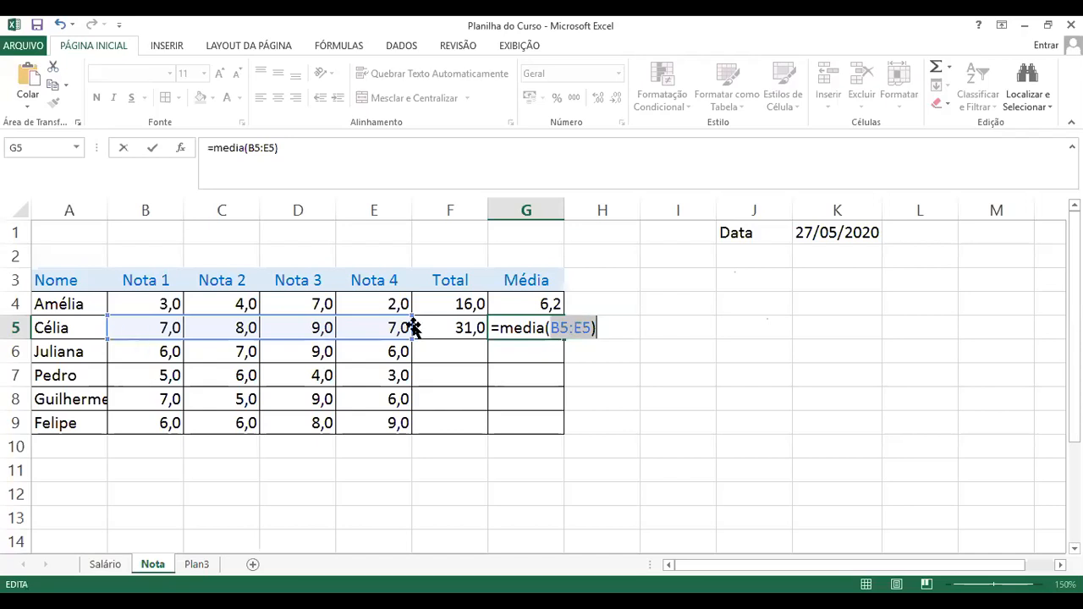
pyautogui.press('Return')
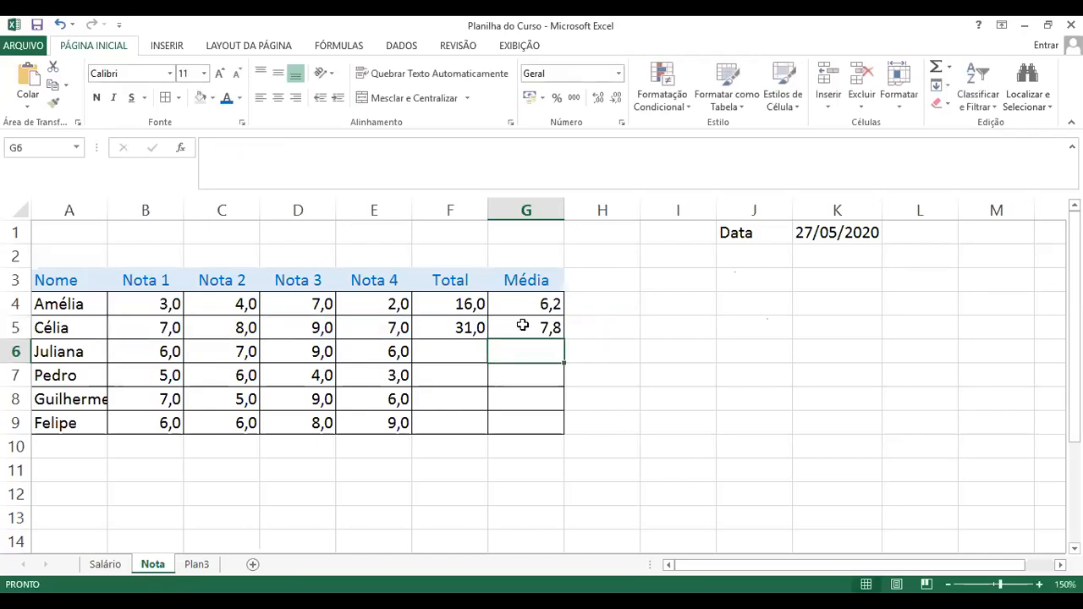
# Clear the second student's total and average formulas from F5:G5
pyautogui.click(523, 326)
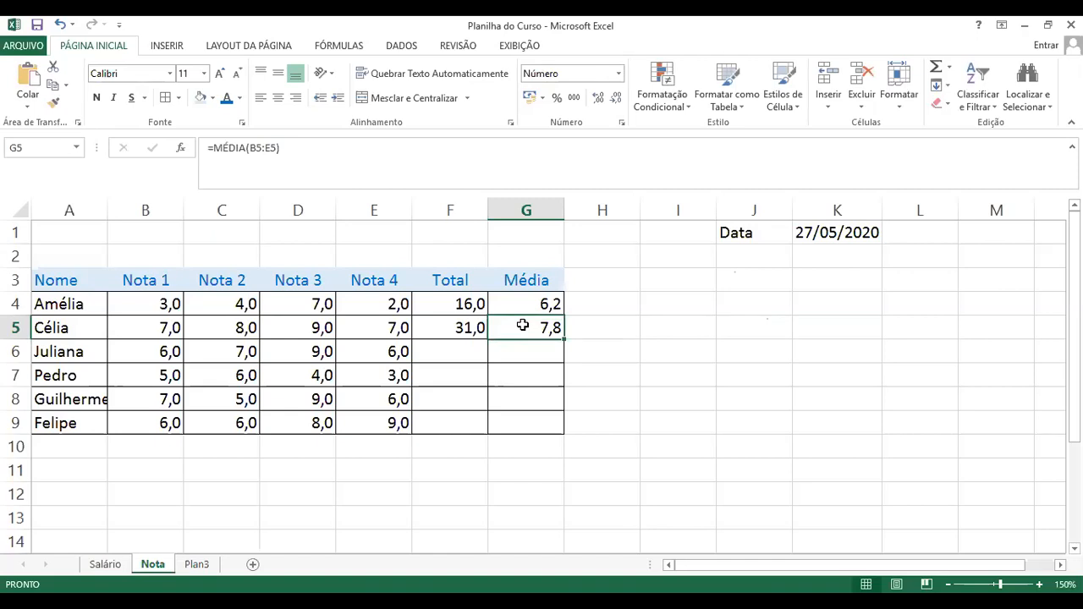
pyautogui.moveTo(464, 325); pyautogui.dragTo(531, 329)
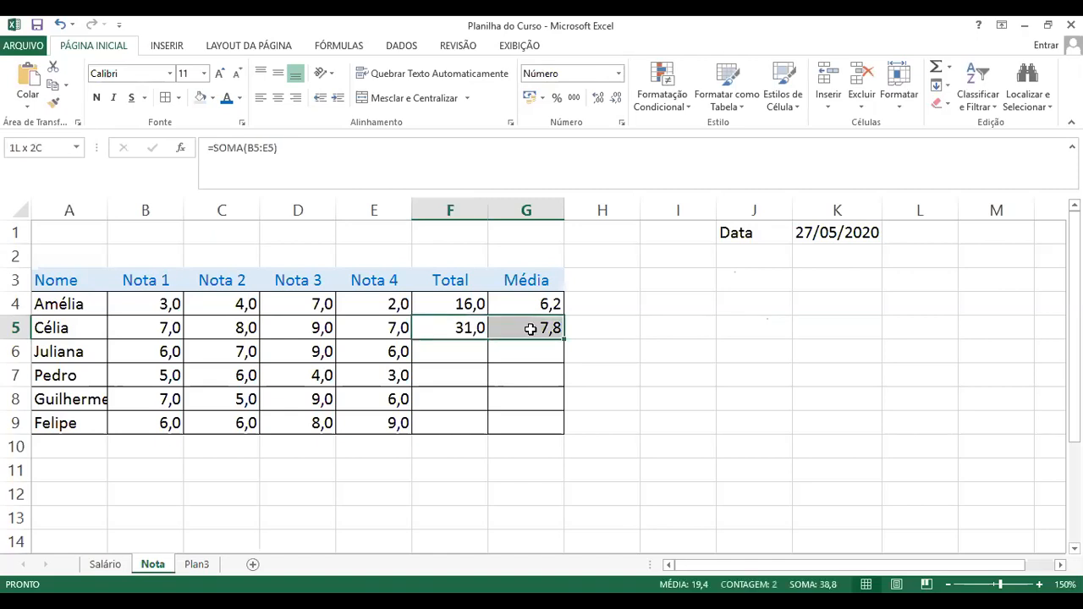
pyautogui.press('Delete')
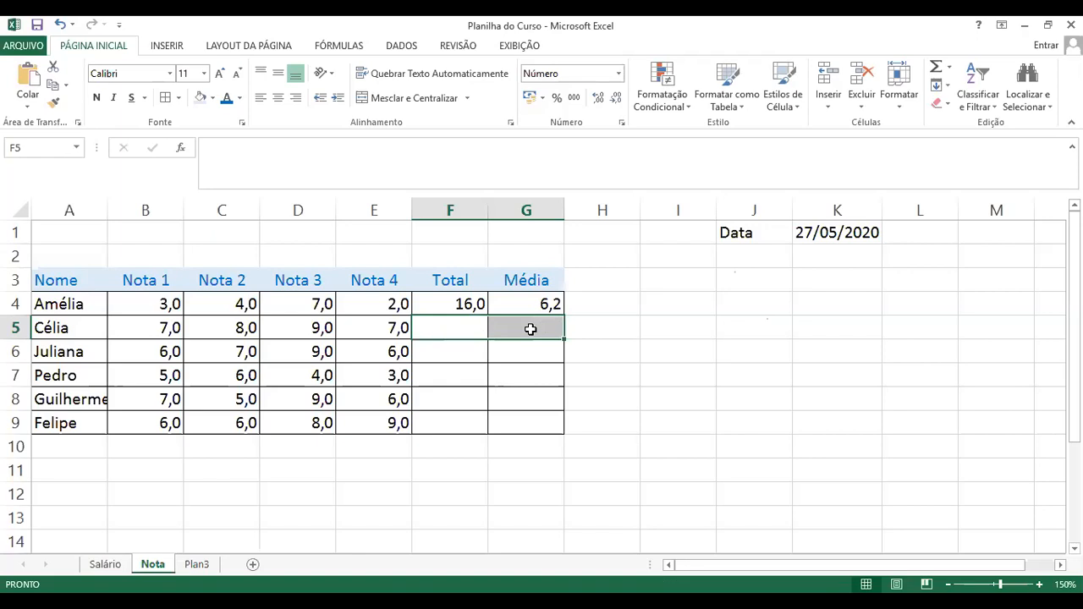
# Fill the total and average formulas from F4:G4 down through row 9 for the remaining students
pyautogui.click(467, 304)
pyautogui.moveTo(488, 315); pyautogui.dragTo(563, 435)
pyautogui.click(560, 307)
pyautogui.click(603, 399)
pyautogui.press('Delete')
pyautogui.click(686, 338)
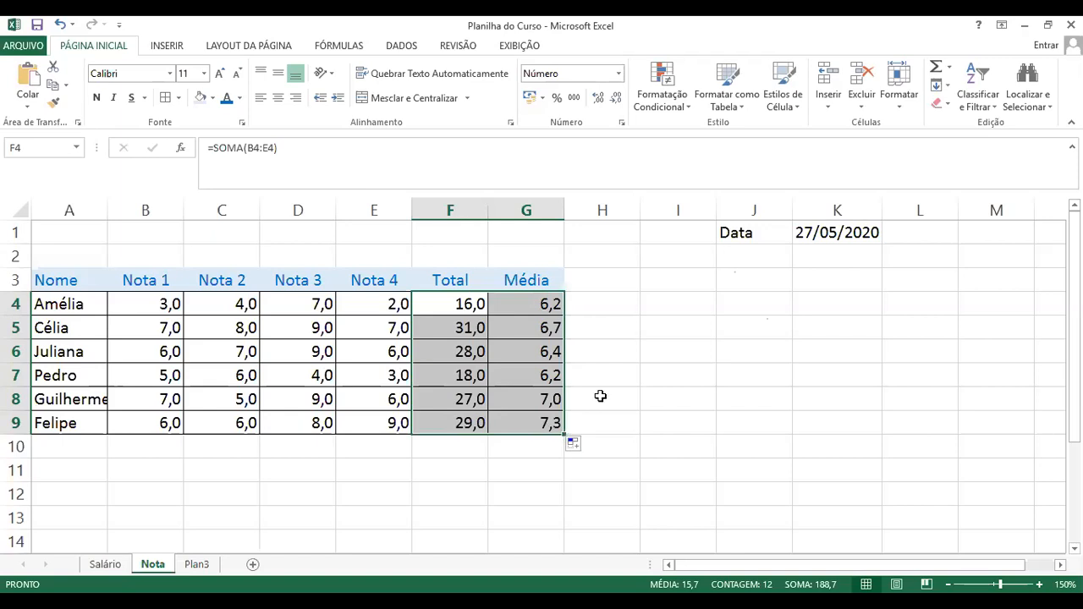
# Clear the range F5:H9, leaving only the first student's total and average formulas in row 4
pyautogui.moveTo(592, 426); pyautogui.dragTo(454, 331)
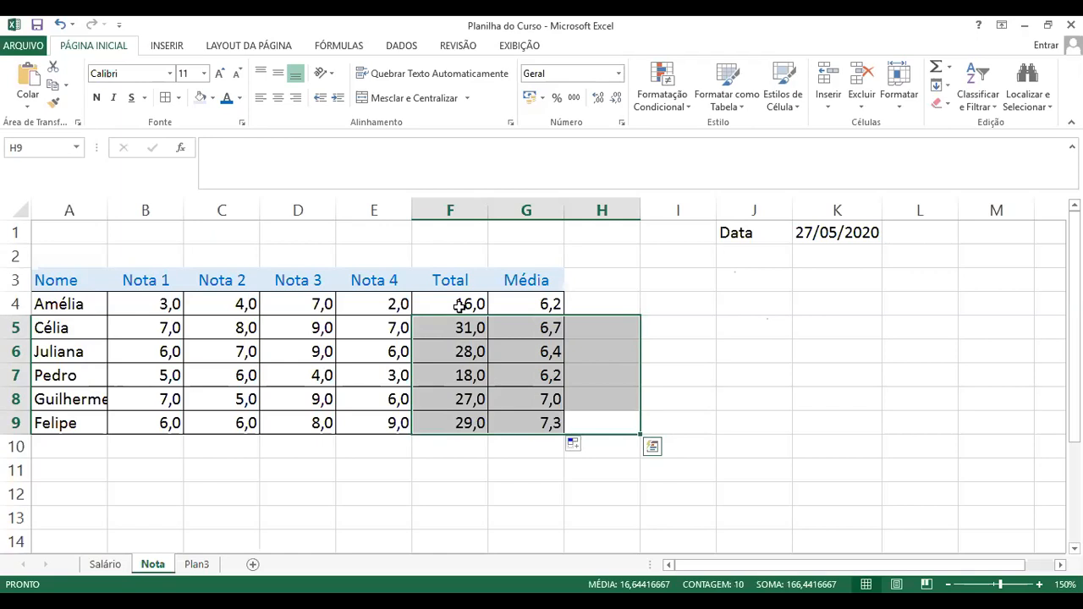
pyautogui.press('Delete')
pyautogui.click(463, 327)
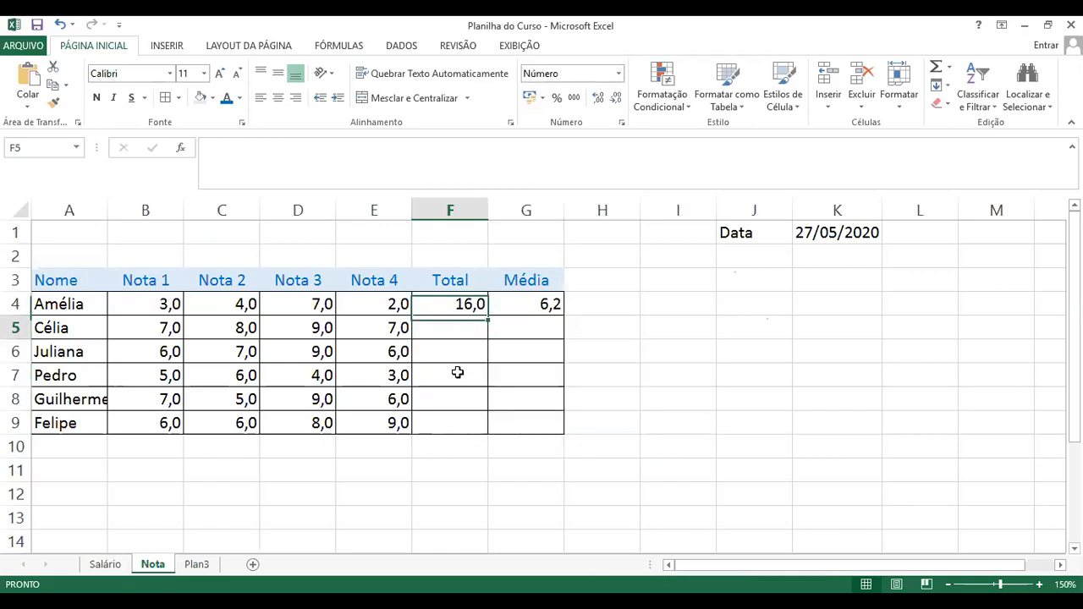
pyautogui.click(461, 350)
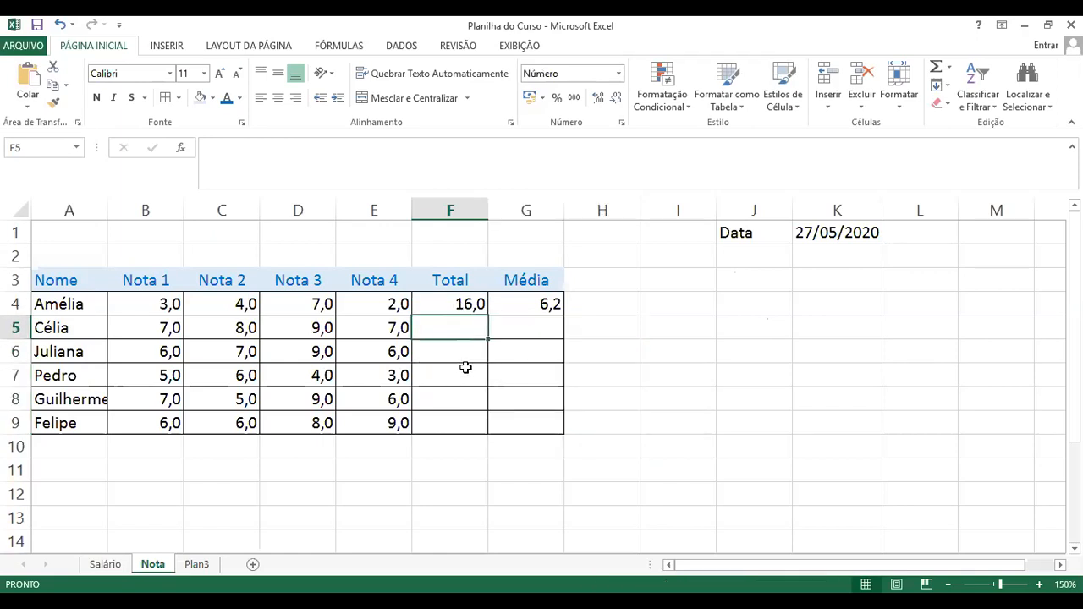
pyautogui.click(469, 378)
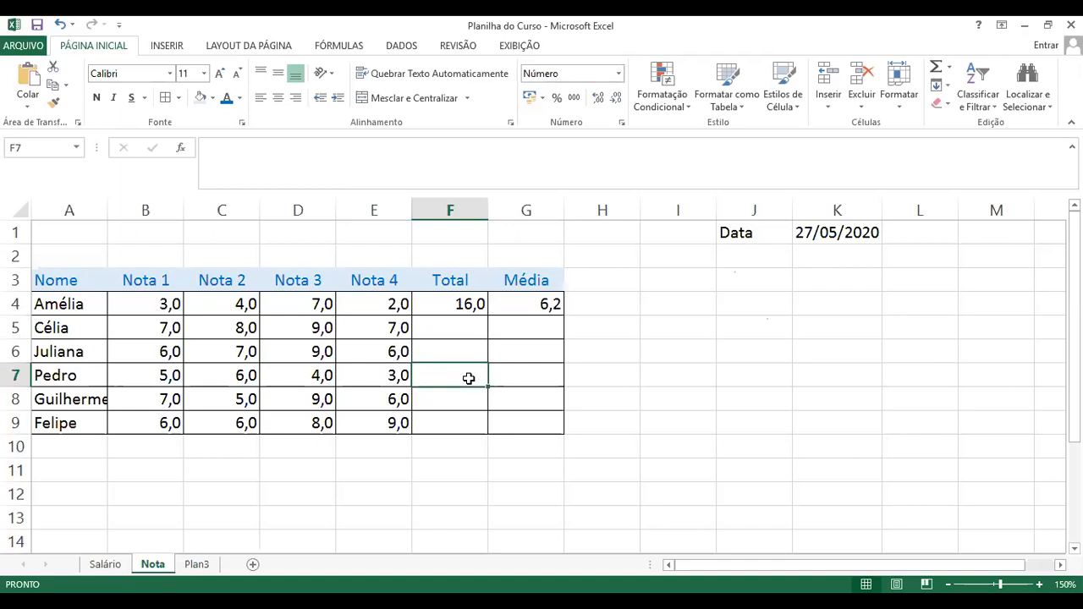
pyautogui.click(461, 329)
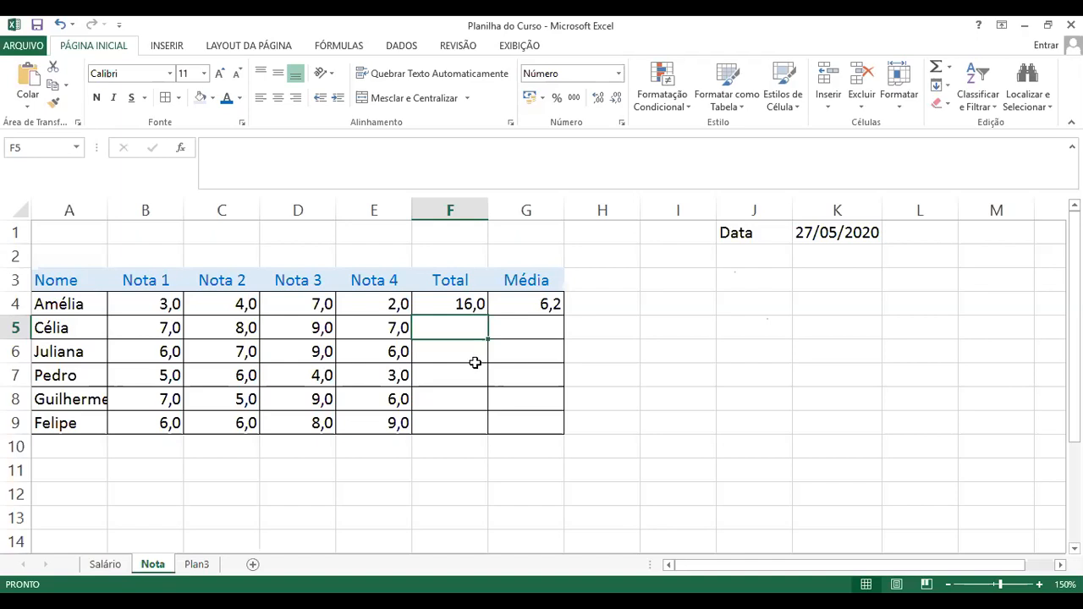
pyautogui.write('=')
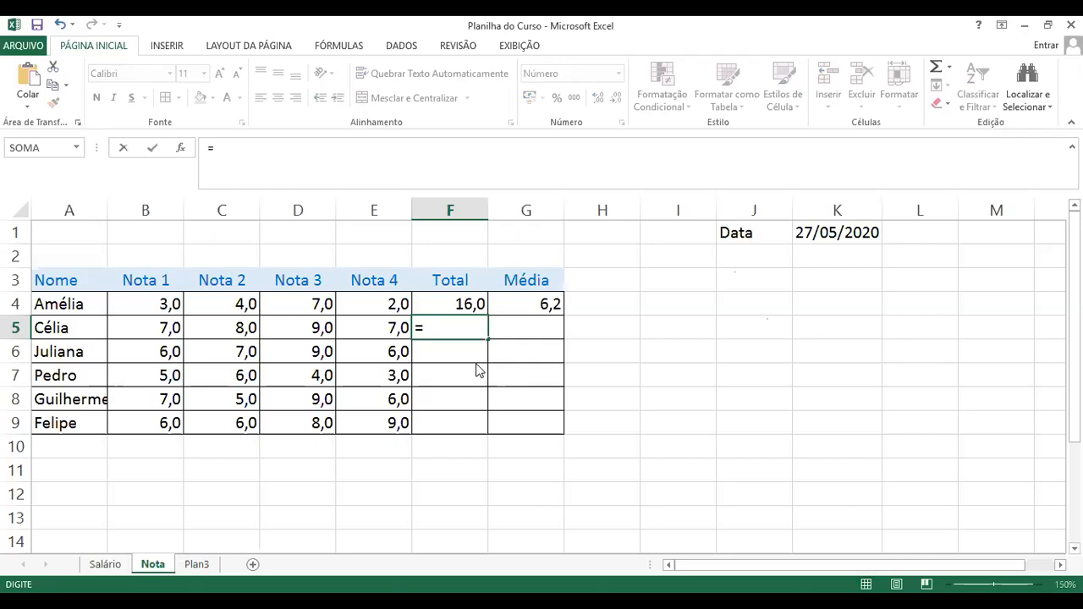
pyautogui.write('som')
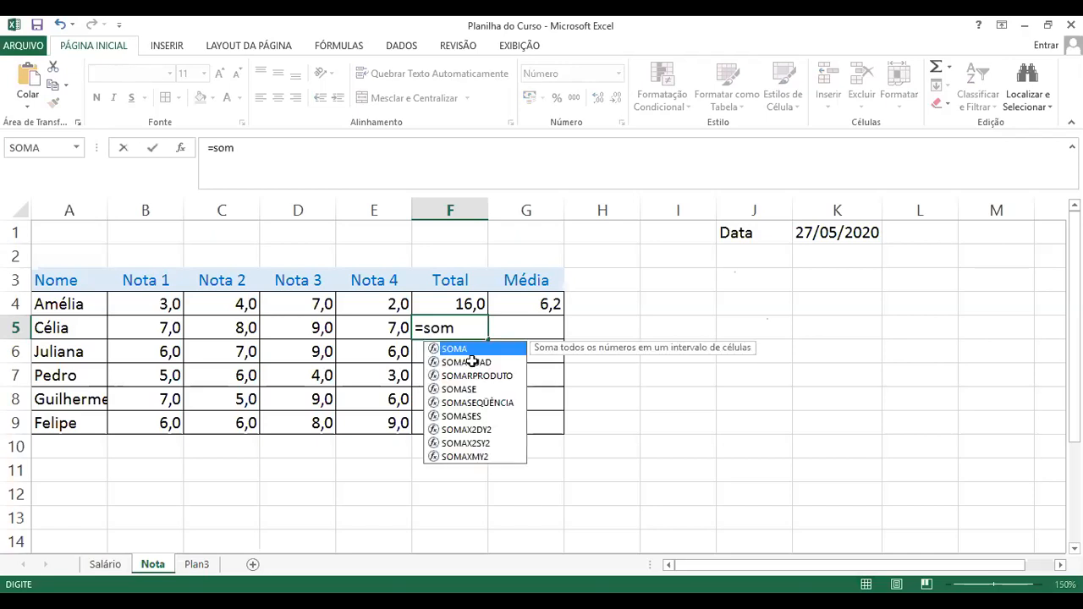
pyautogui.press('Escape')
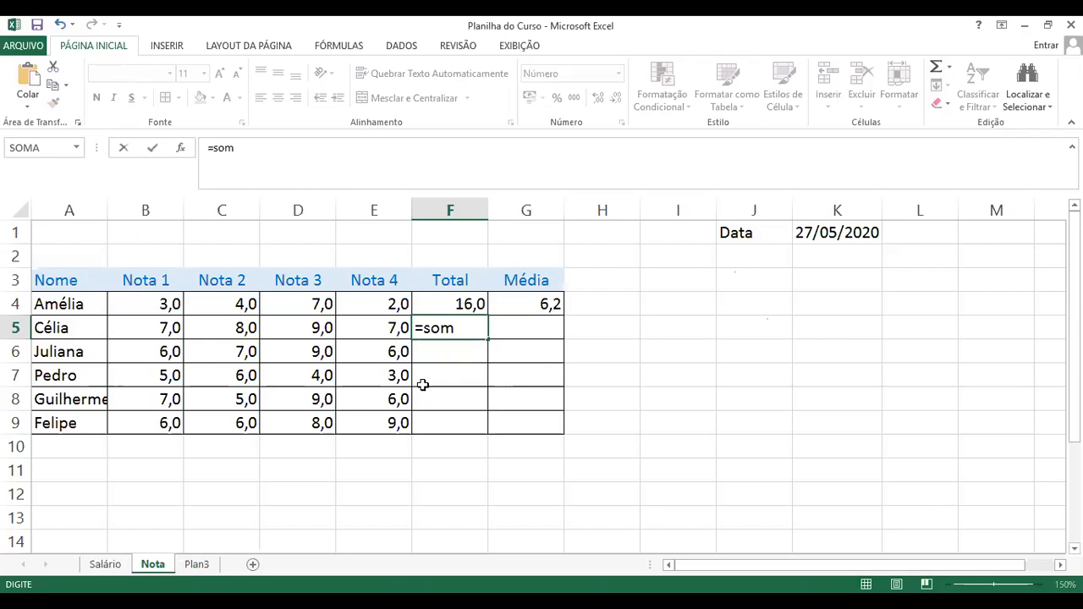
pyautogui.press('Escape')
# Clear the contents of cells H7:H11 on the Plan3 sheet
pyautogui.click(203, 567)
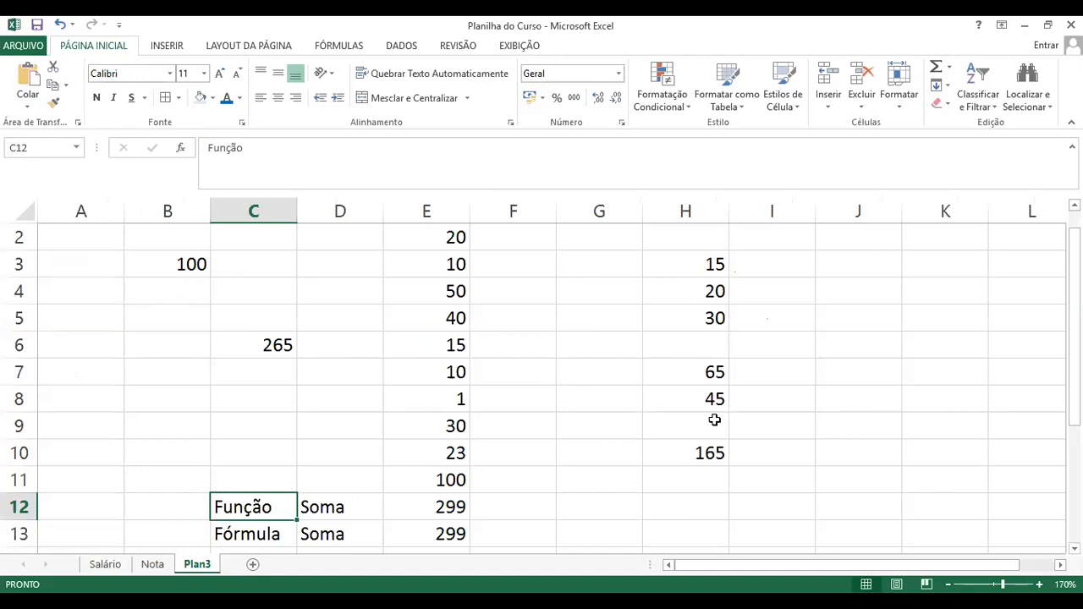
pyautogui.moveTo(711, 373); pyautogui.dragTo(729, 469)
pyautogui.press('Delete')
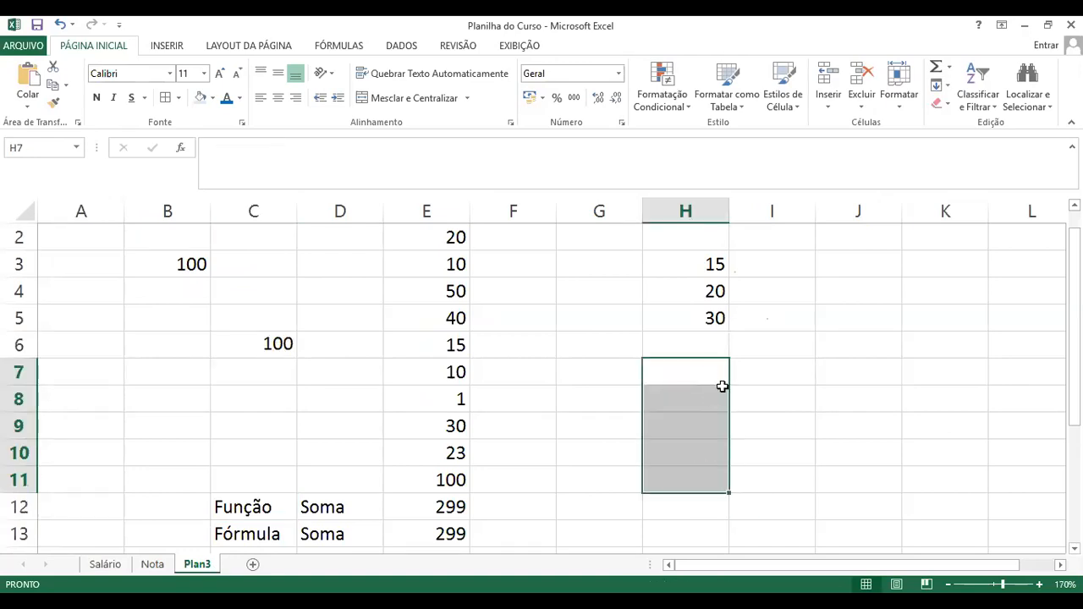
# Enter the formula =h3+h4+5 in H7 to add cells H3 and H4 and the number 5
pyautogui.click(700, 346)
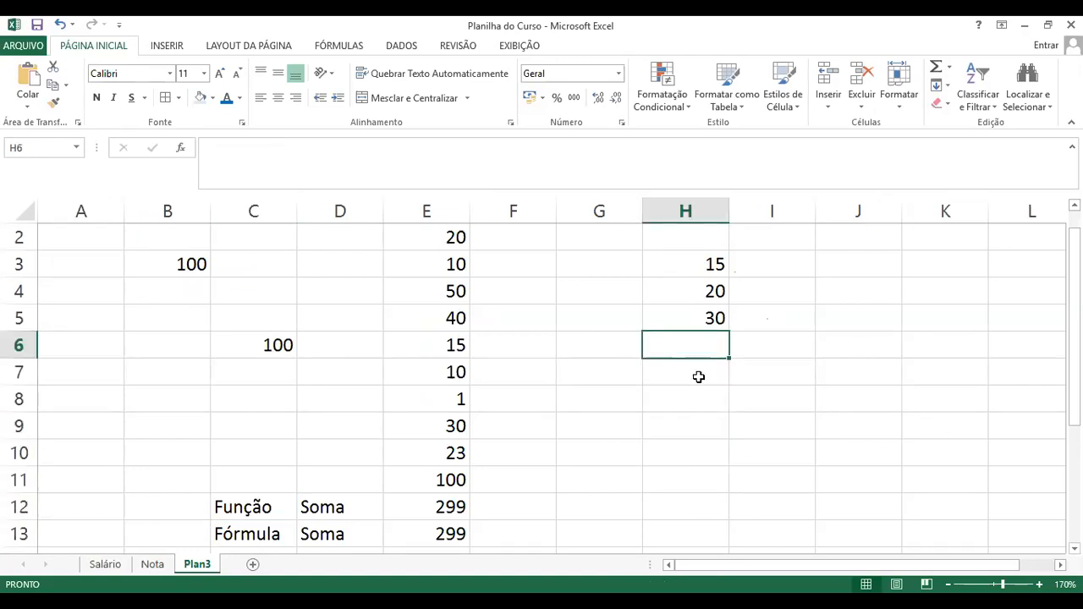
pyautogui.click(718, 369)
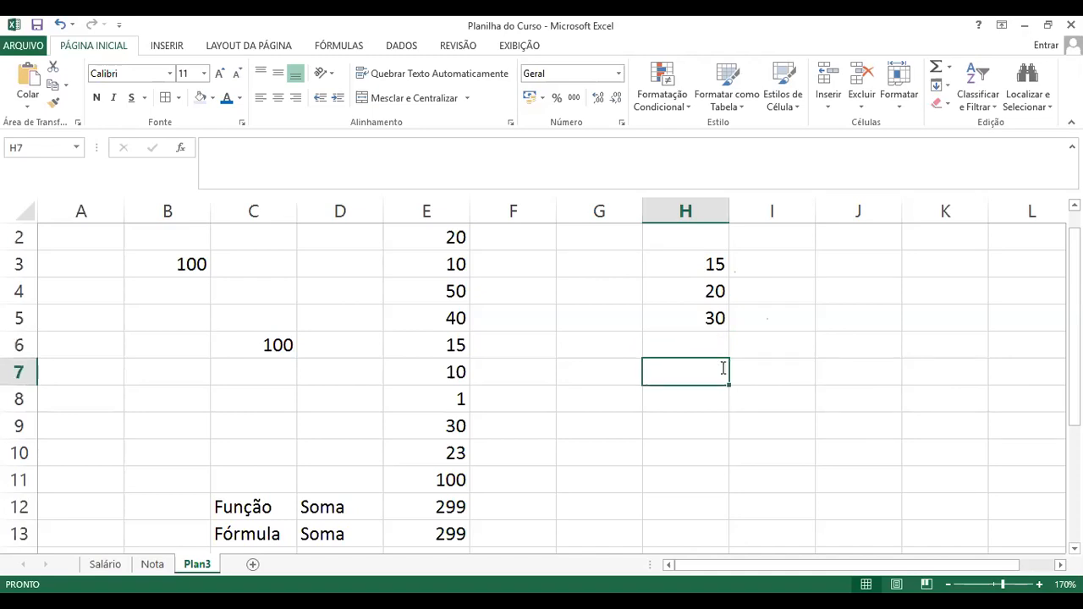
pyautogui.write('=')
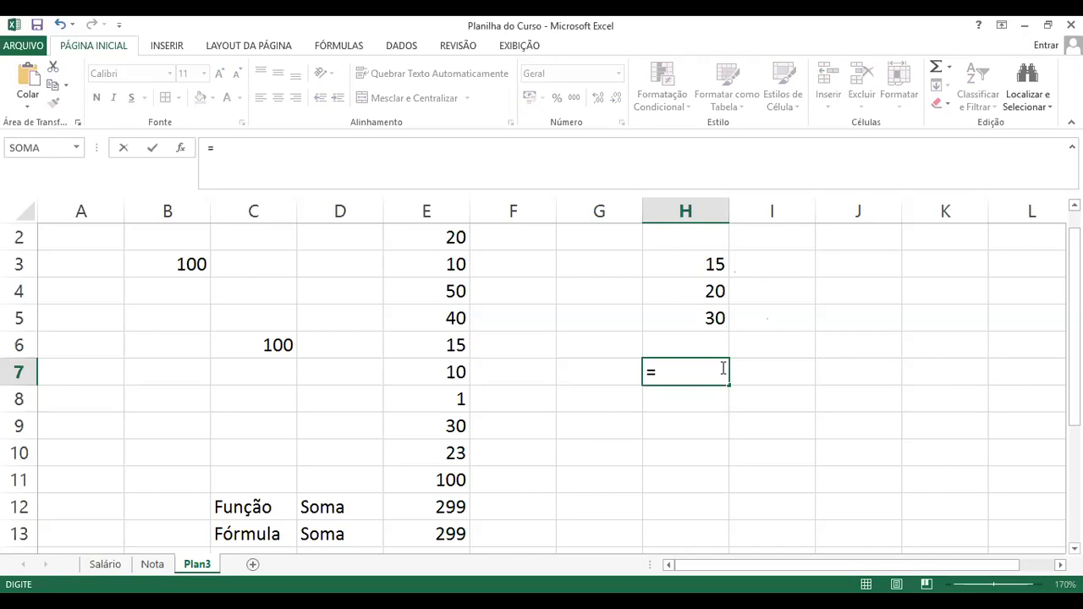
pyautogui.write('h')
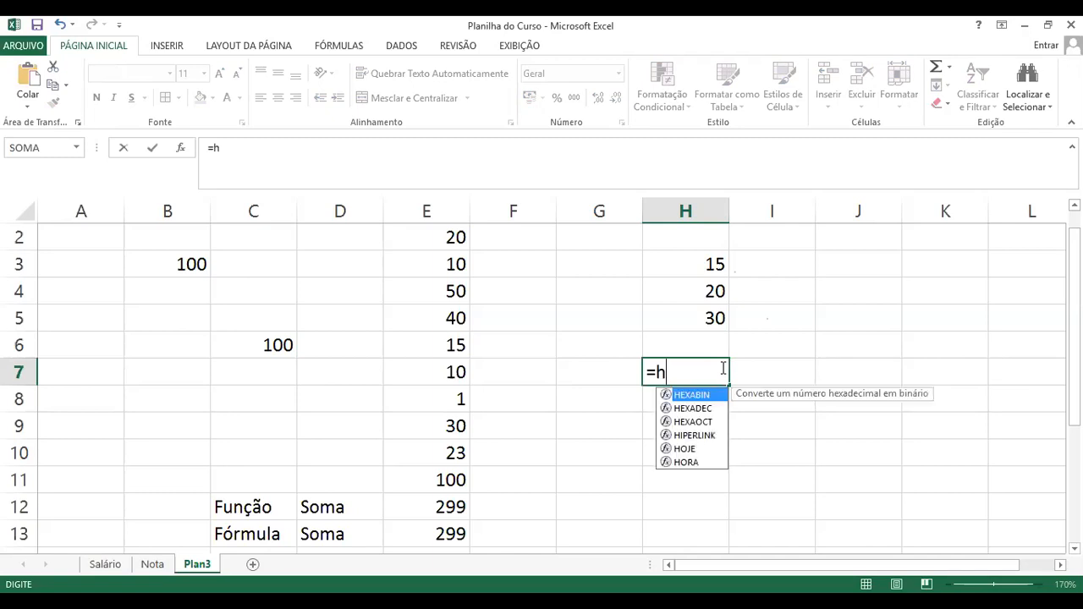
pyautogui.write('3+')
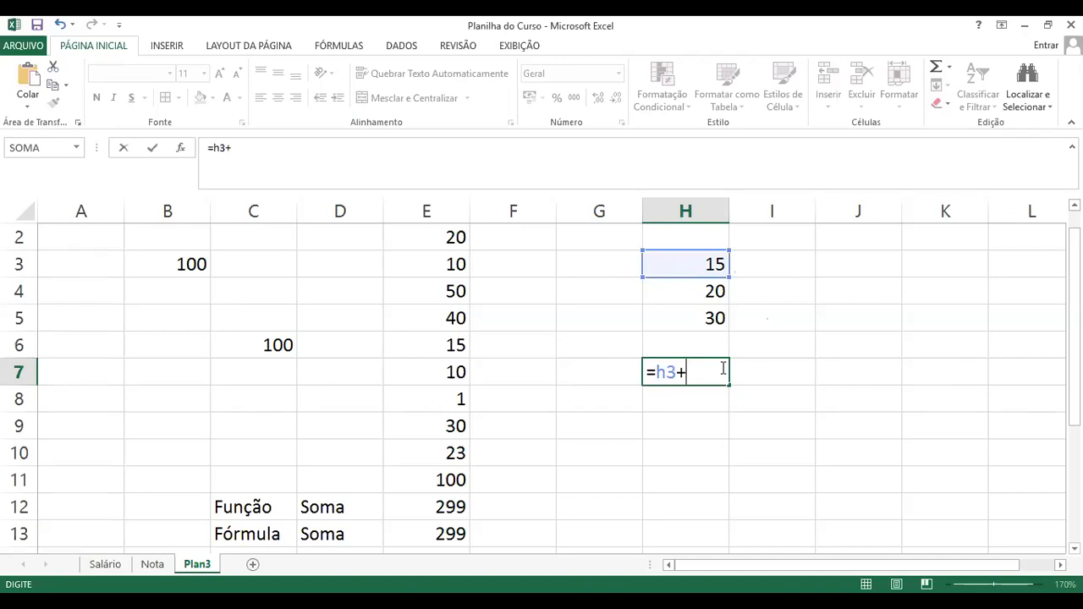
pyautogui.write('h')
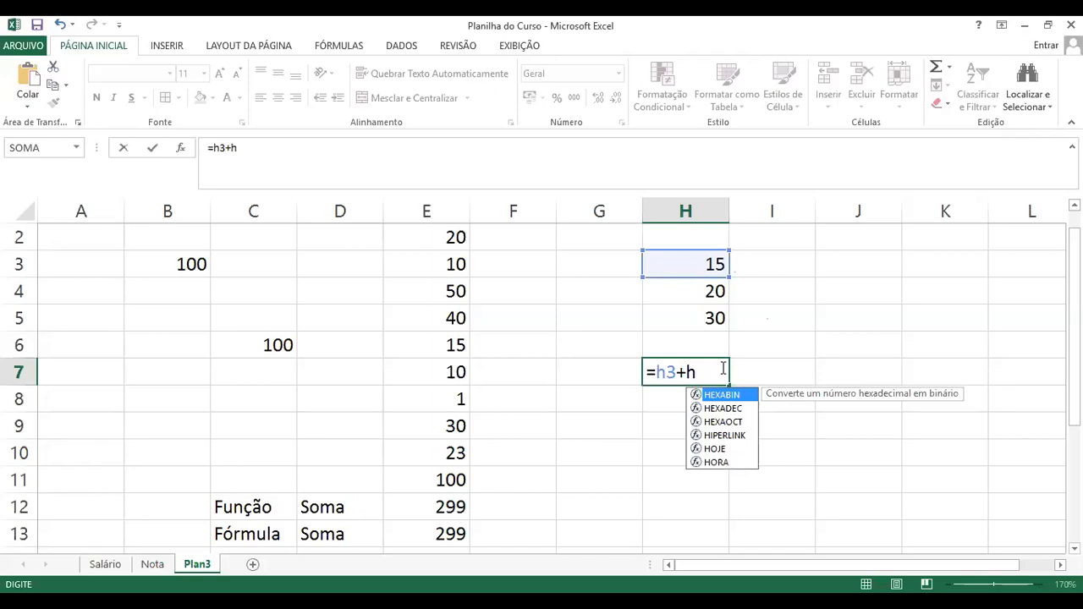
pyautogui.write('4')
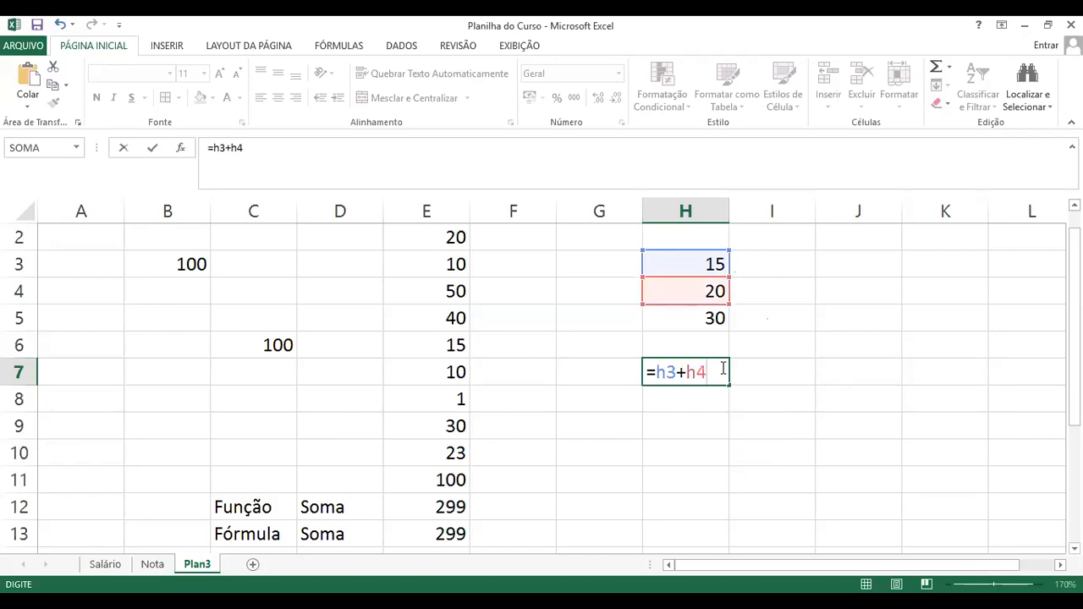
pyautogui.write('+5')
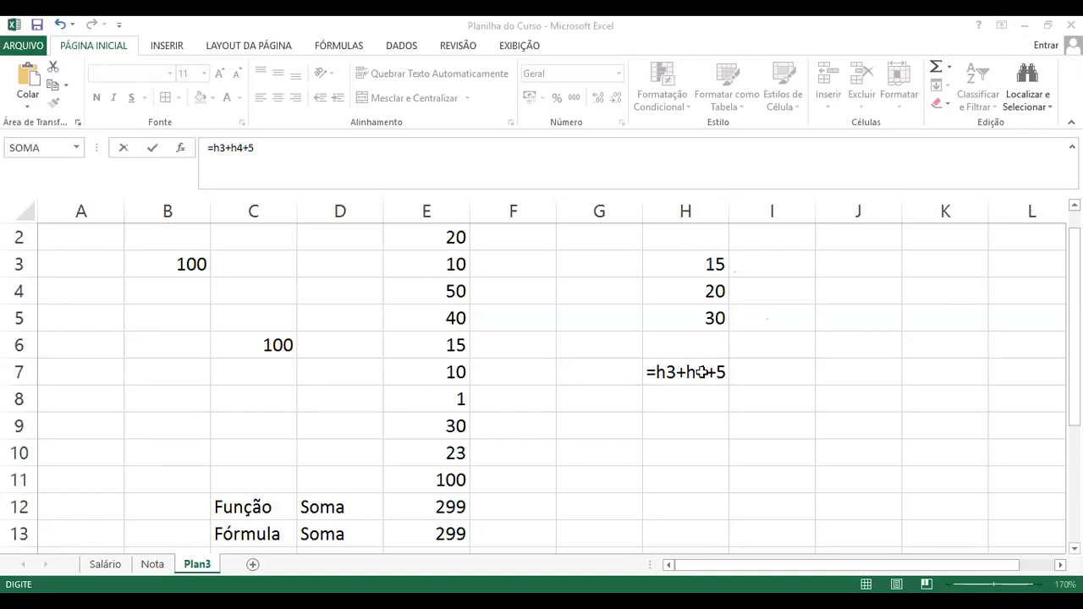
pyautogui.press('Return')
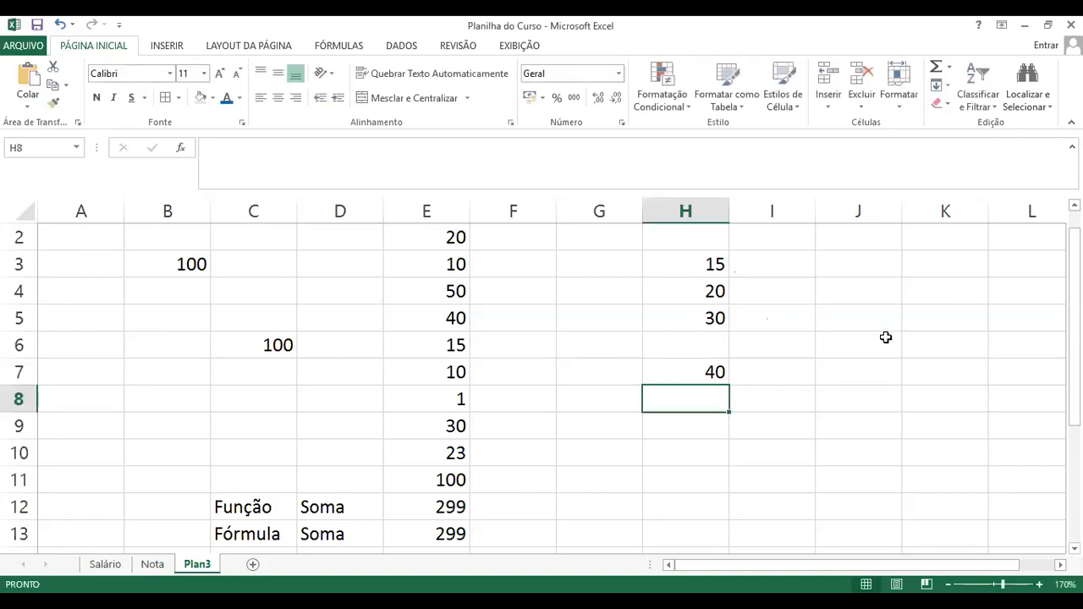
# Examine which parts of the addition formula in H7 are cell references and which is a plain number
pyautogui.click(717, 372)
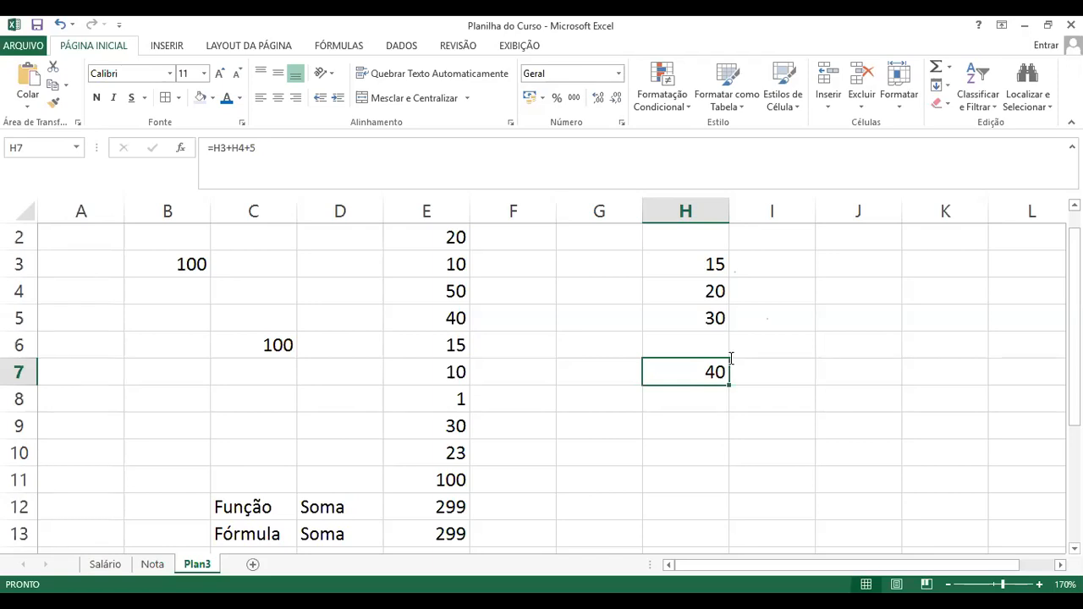
pyautogui.press('F2')
pyautogui.moveTo(659, 372); pyautogui.dragTo(678, 372)
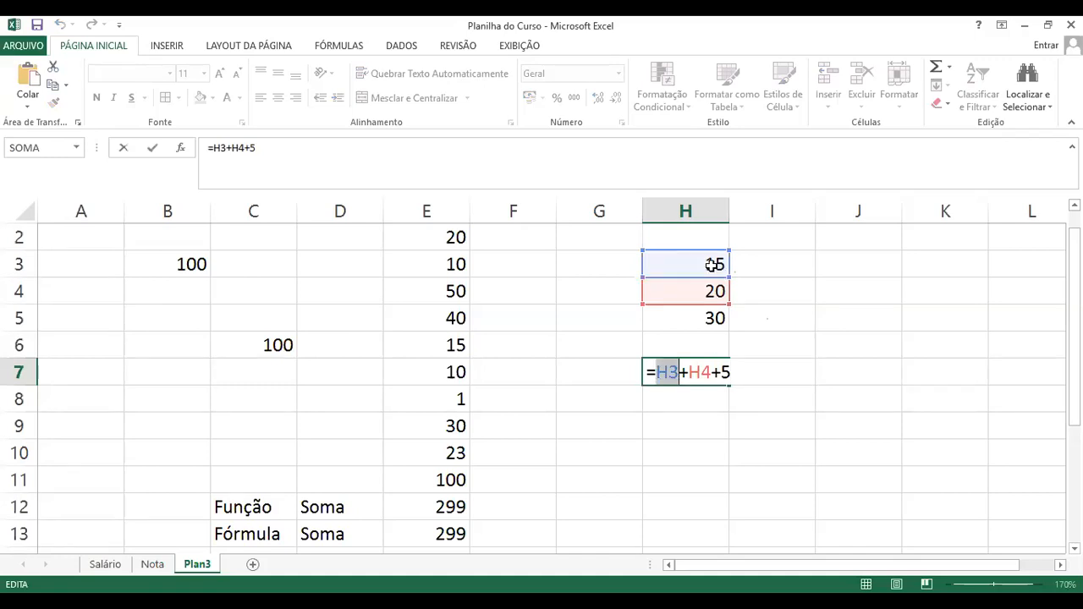
pyautogui.doubleClick(708, 372)
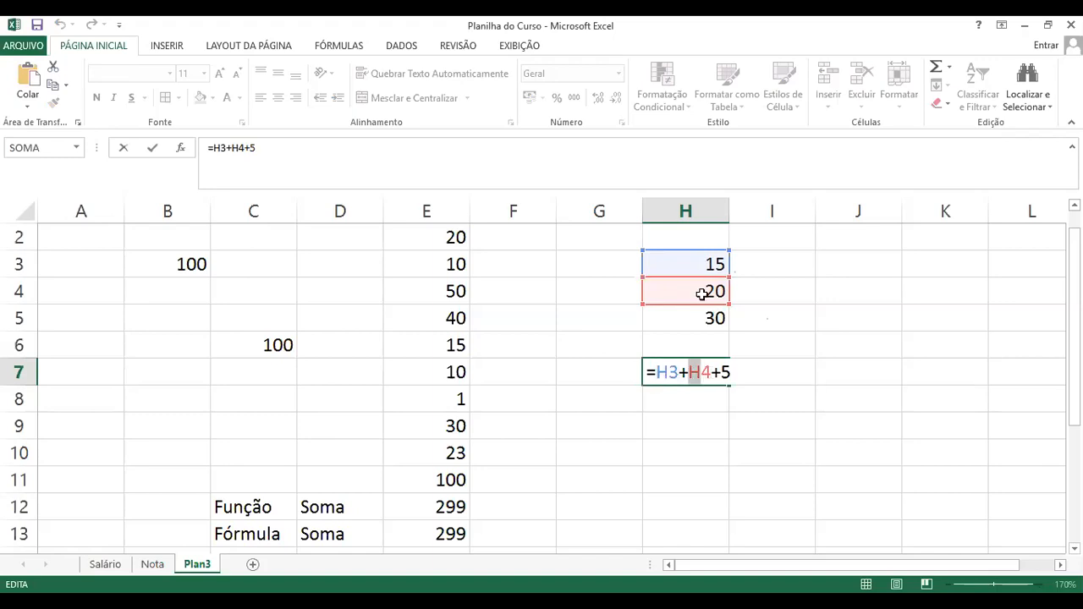
pyautogui.click(699, 286)
pyautogui.doubleClick(761, 374)
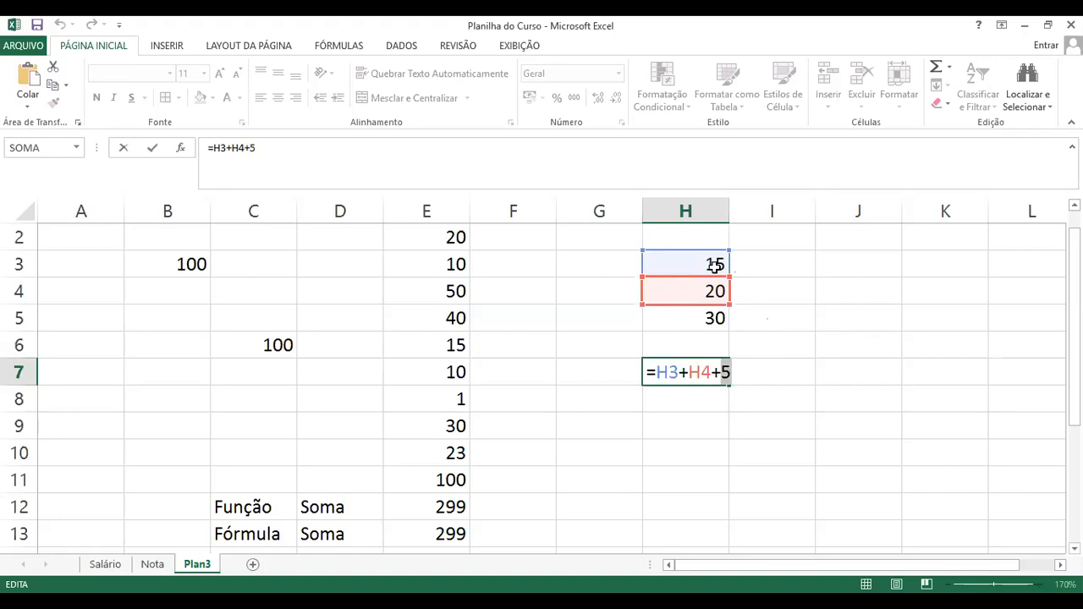
pyautogui.click(725, 373)
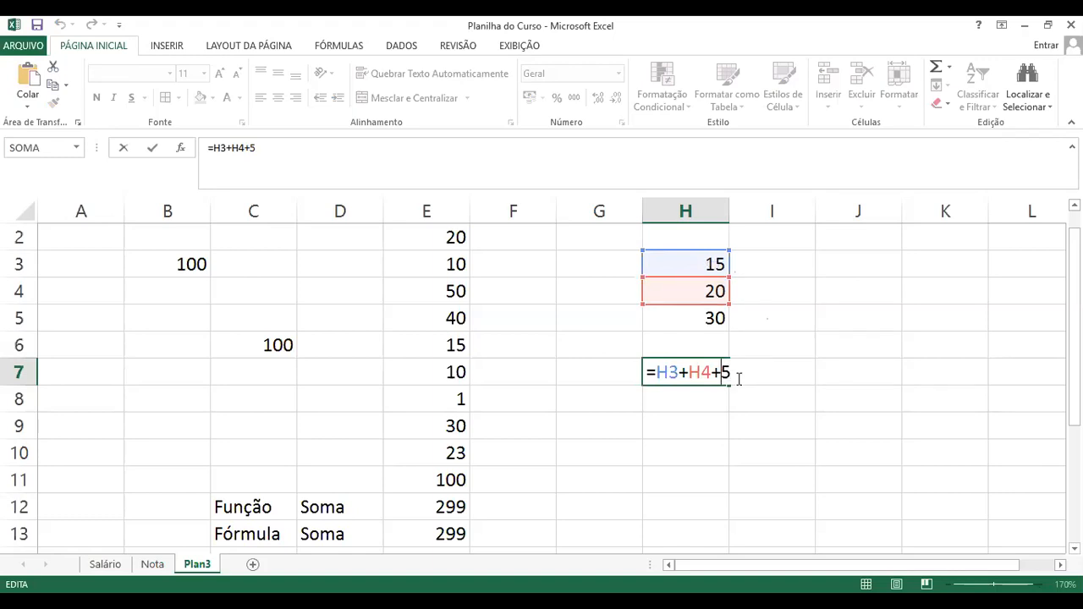
pyautogui.press('Return')
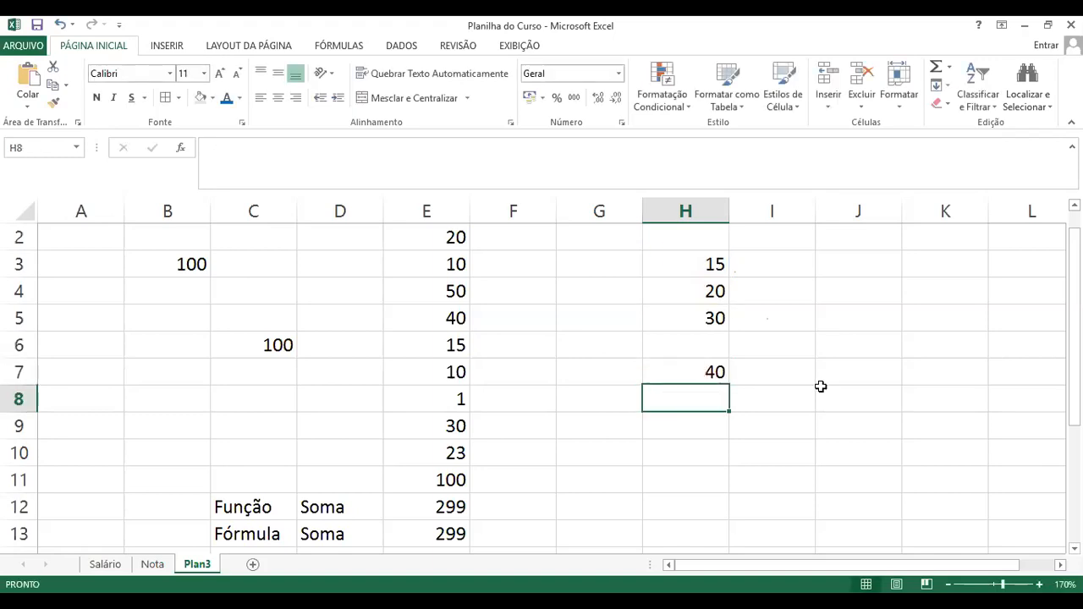
# Edit the formula in H7 to =H3+H4+h5, turning the number 5 into a reference to cell H5
pyautogui.press('Up')
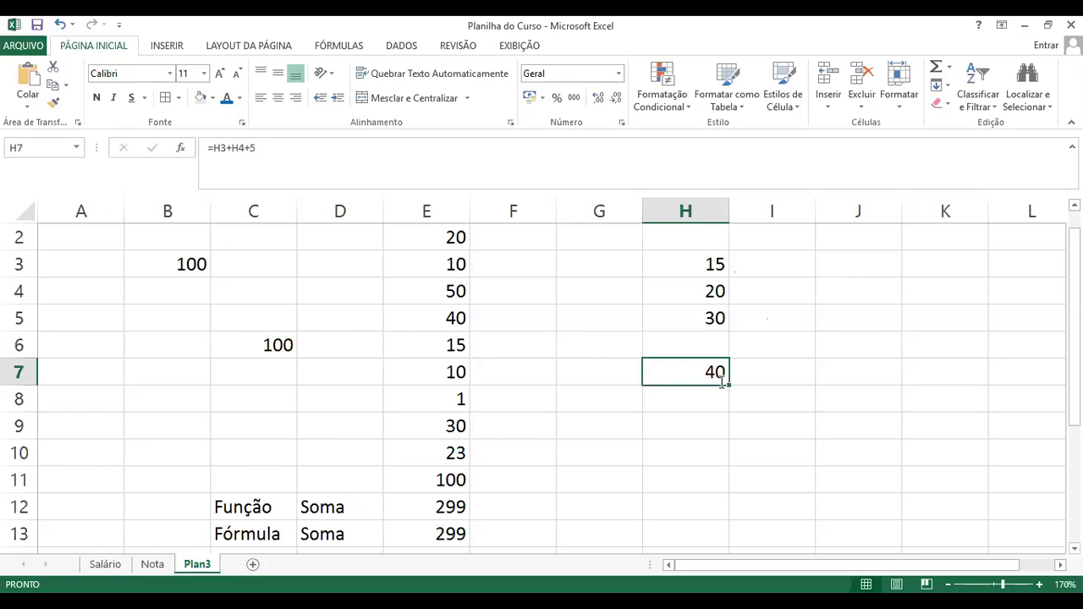
pyautogui.doubleClick(691, 373)
pyautogui.moveTo(731, 373)
pyautogui.mouseDown()
pyautogui.moveTo(691, 375)
pyautogui.moveTo(721, 371)
pyautogui.mouseUp()
pyautogui.click(730, 372)
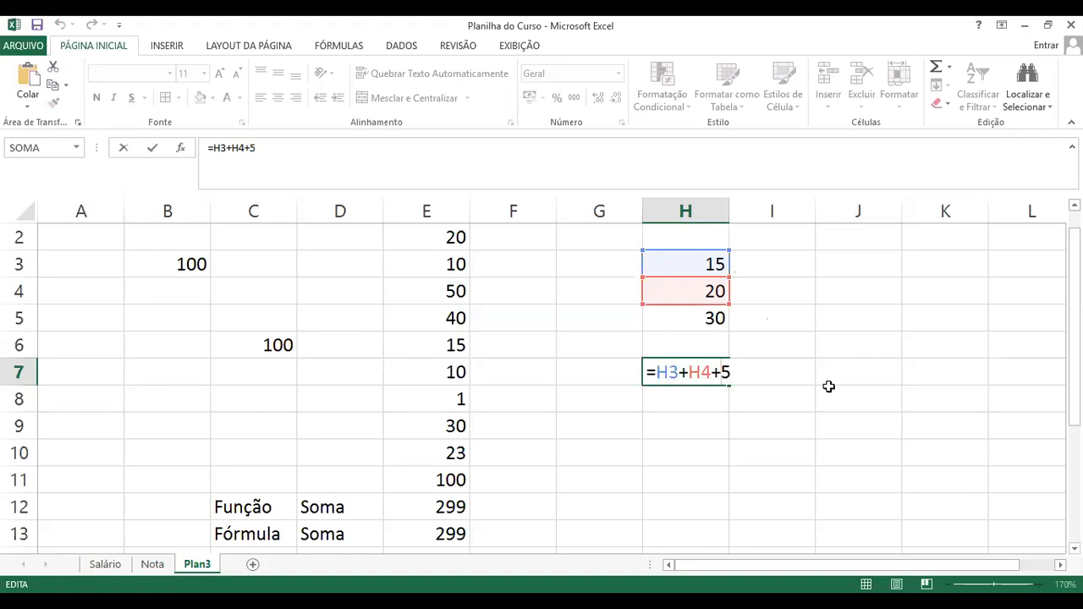
pyautogui.press('Left')
pyautogui.write('h')
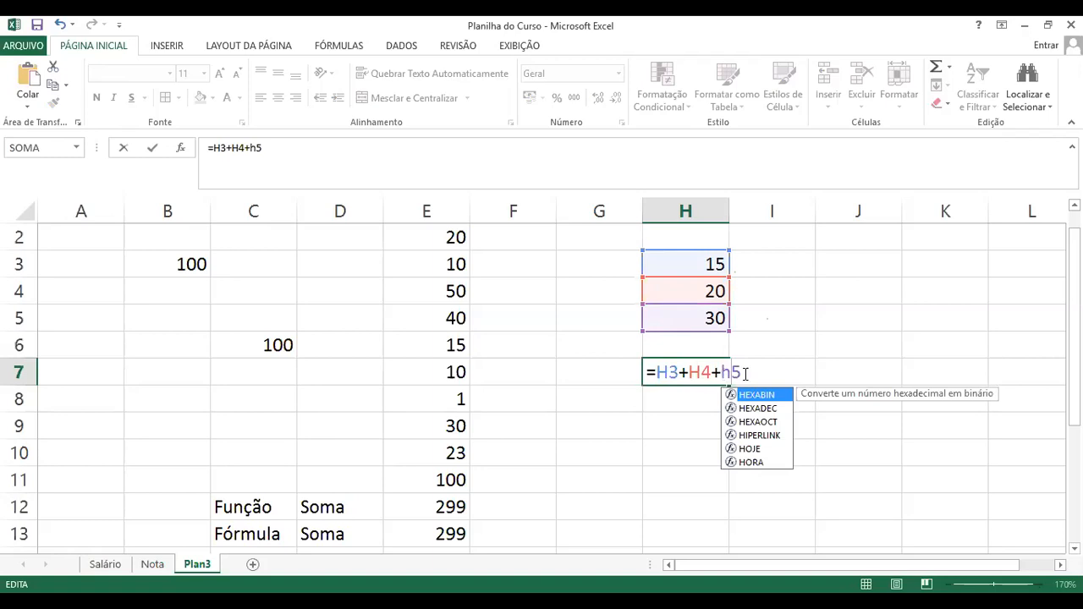
pyautogui.click(749, 375)
pyautogui.doubleClick(725, 373)
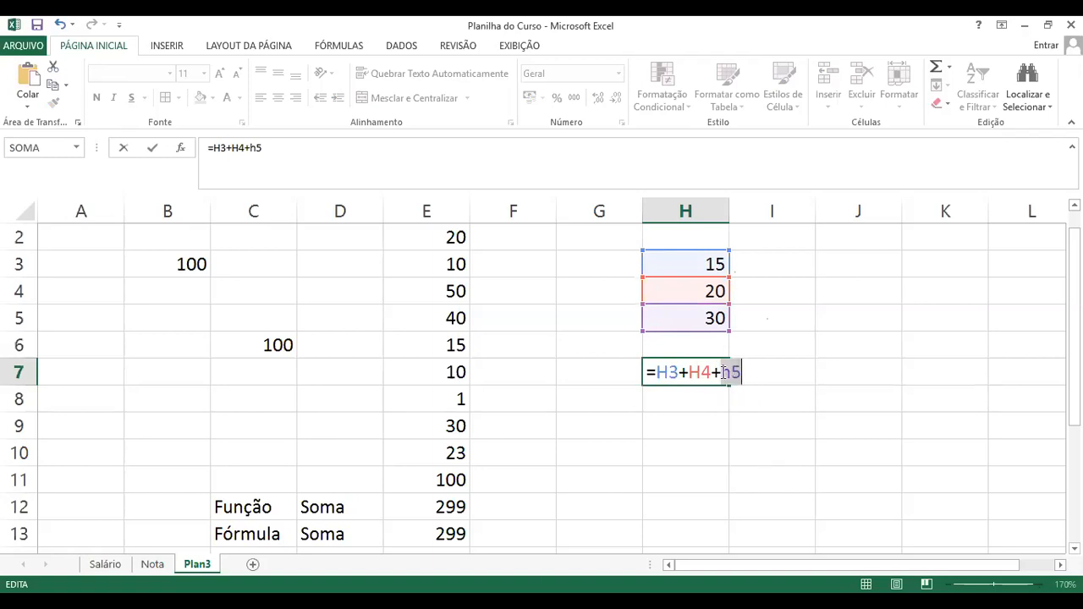
pyautogui.click(754, 373)
pyautogui.press('Return')
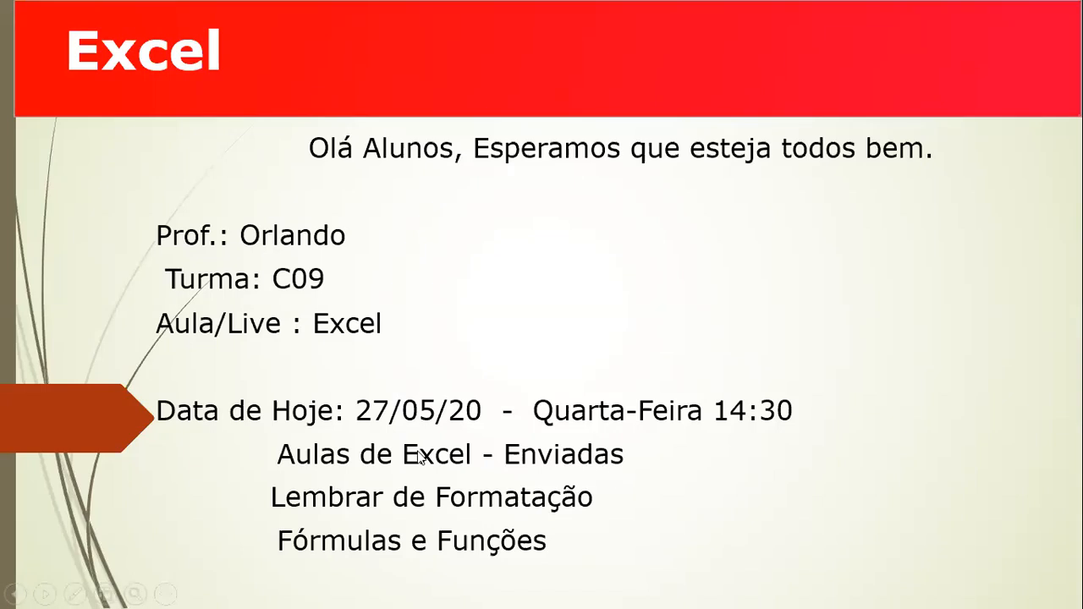
# In the PowerPoint slide show, underline "Aulas de Excel - Enviadas" and draw a check mark beside it with the red pen
pyautogui.click(75, 592)
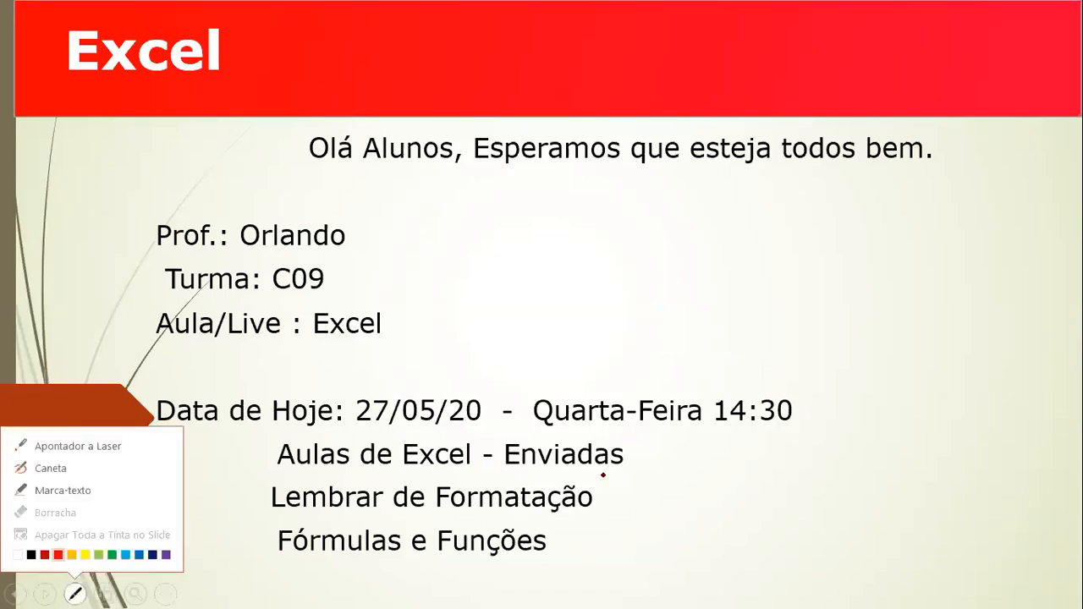
pyautogui.moveTo(381, 479); pyautogui.dragTo(611, 348)
pyautogui.moveTo(373, 480); pyautogui.dragTo(600, 363)
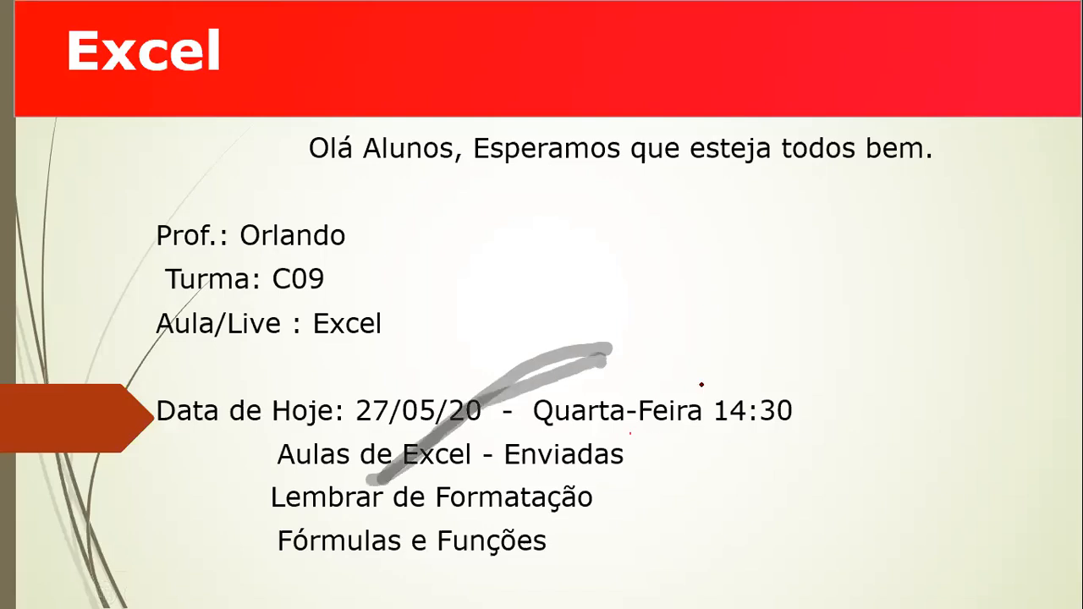
pyautogui.moveTo(630, 434); pyautogui.dragTo(702, 386)
pyautogui.moveTo(359, 470); pyautogui.dragTo(631, 464)
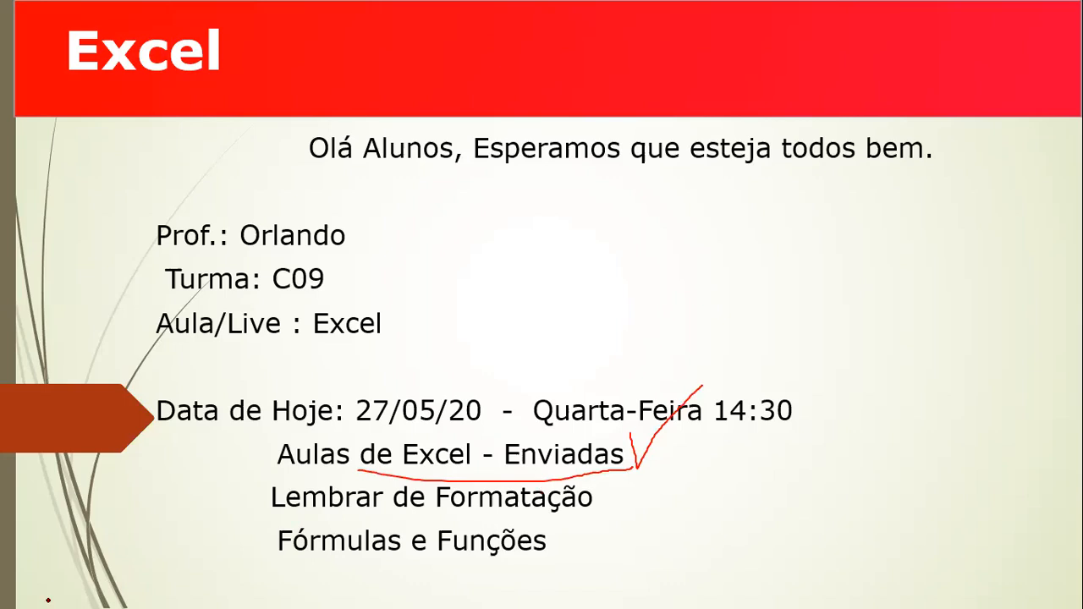
pyautogui.moveTo(39, 594)
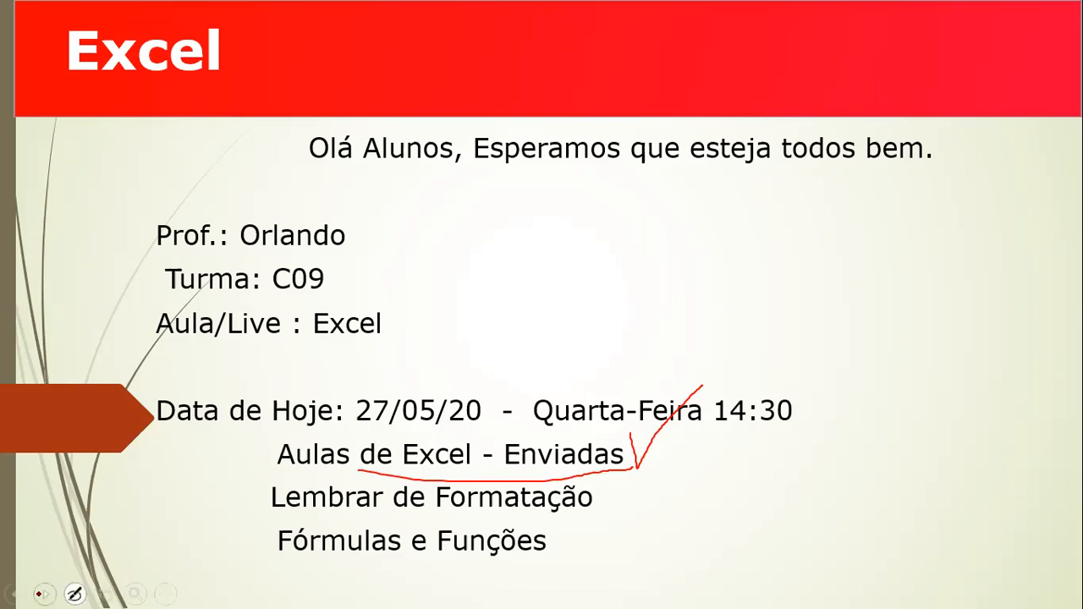